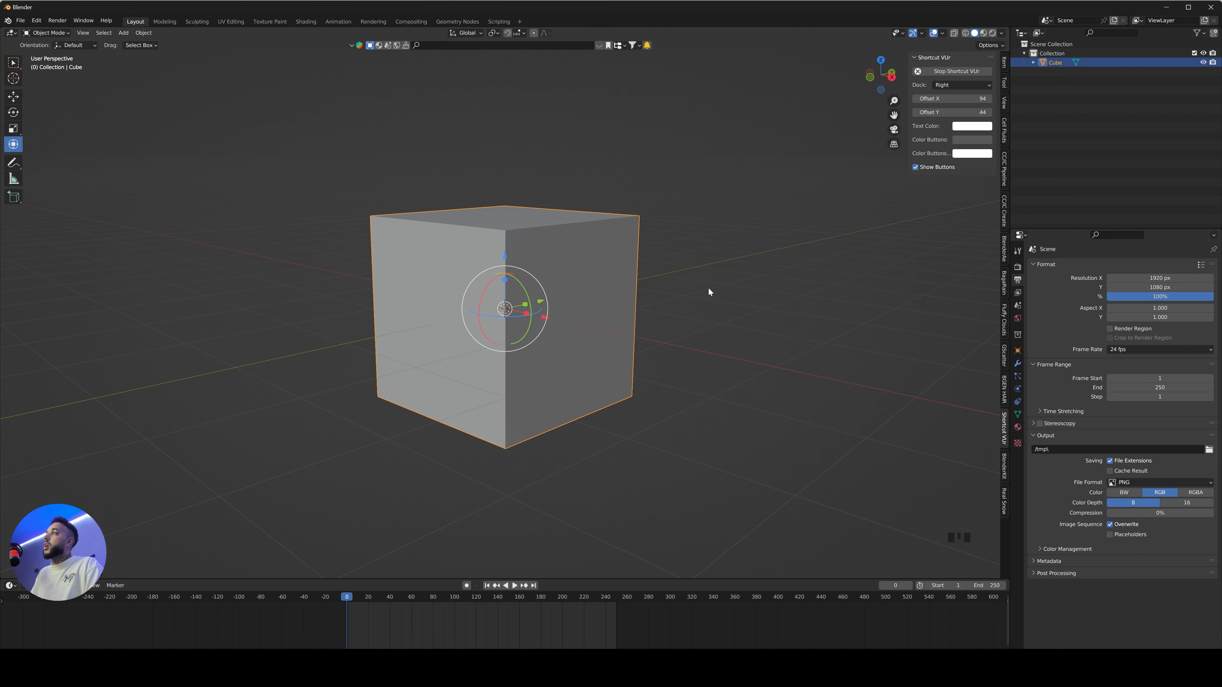
- Scrub the playhead forward along the timeline and back to the start, ending on frame 1
{"action": "scroll", "coordinate": [646, 628], "scroll_direction": "up", "scroll_amount": 6}
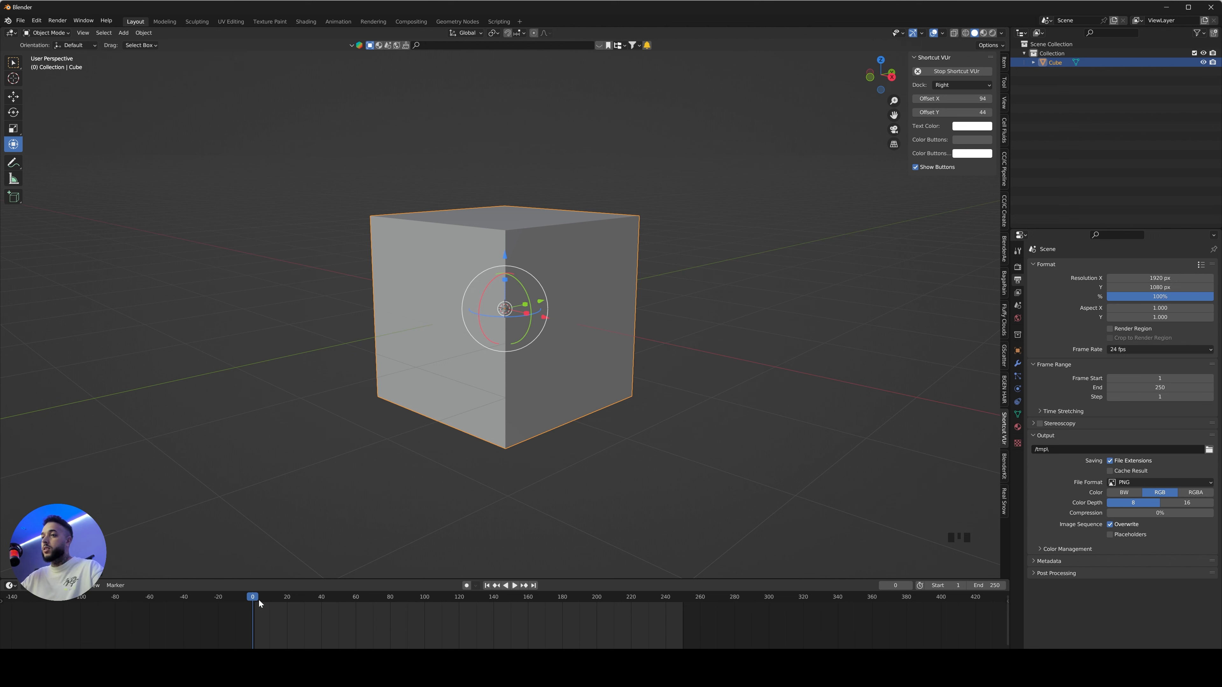
{"action": "left_click_drag", "start_coordinate": [259, 599], "coordinate": [296, 611]}
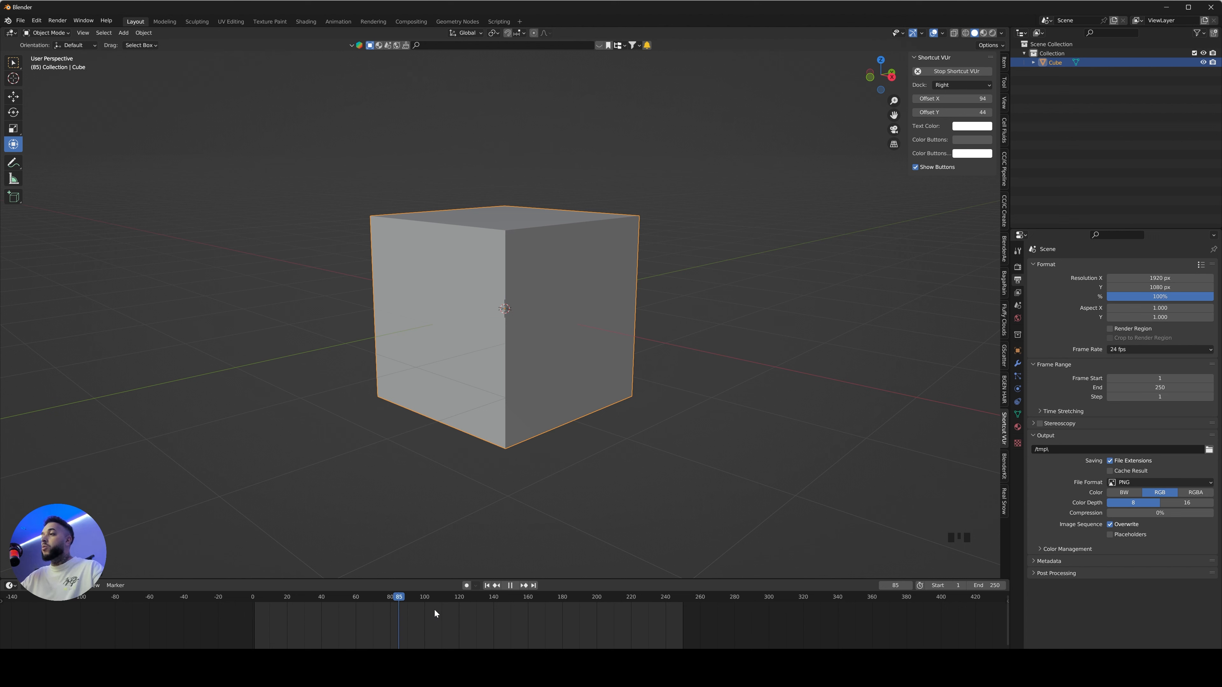
{"action": "left_click_drag", "start_coordinate": [434, 609], "coordinate": [230, 615]}
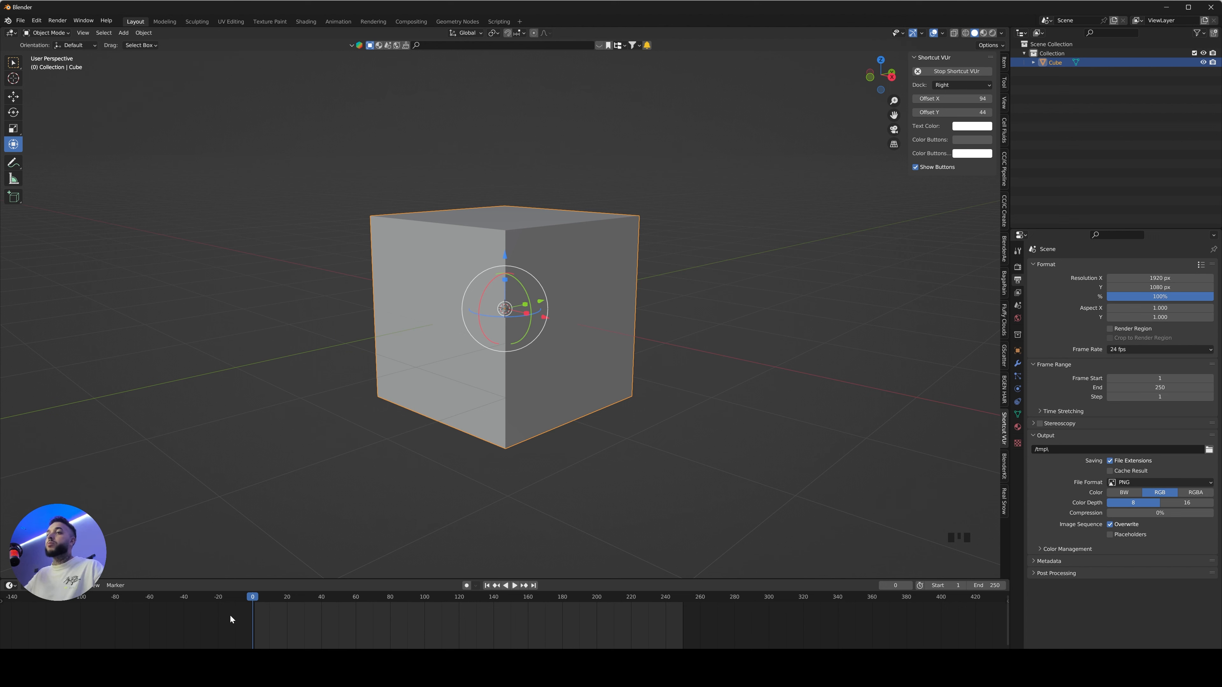
{"action": "mouse_move", "coordinate": [249, 607]}
{"action": "left_mouse_down"}
{"action": "mouse_move", "coordinate": [300, 601]}
{"action": "mouse_move", "coordinate": [233, 601]}
{"action": "left_mouse_up"}
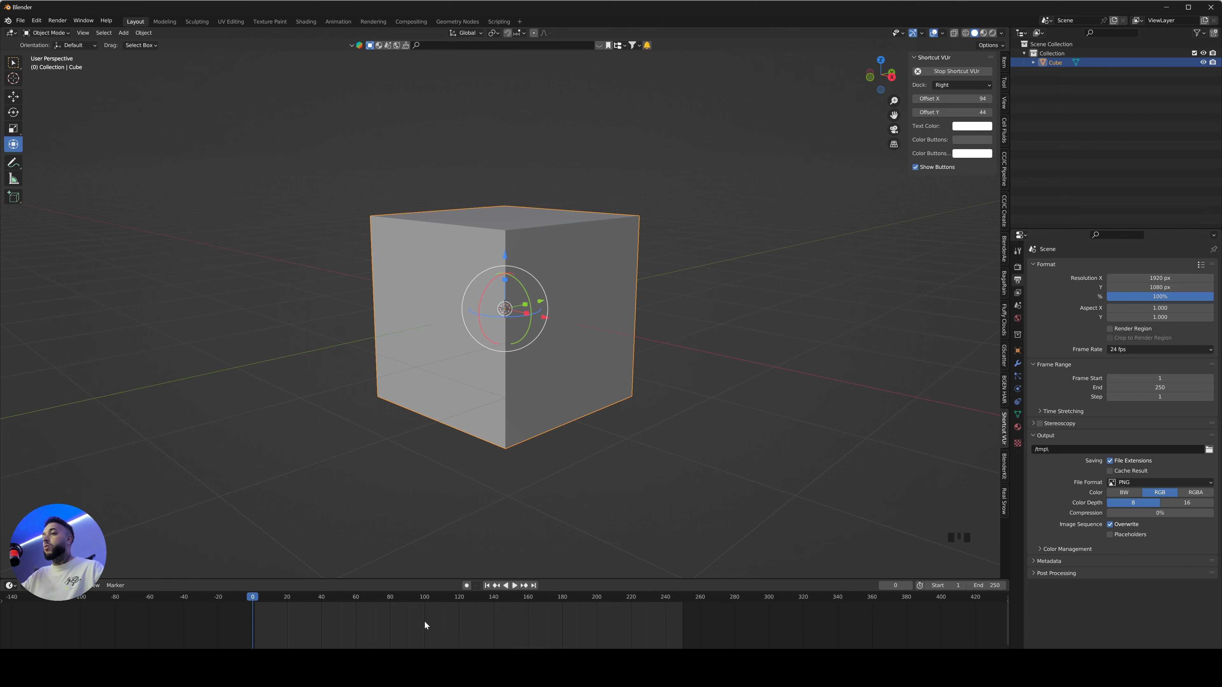
{"action": "key", "text": "Right"}
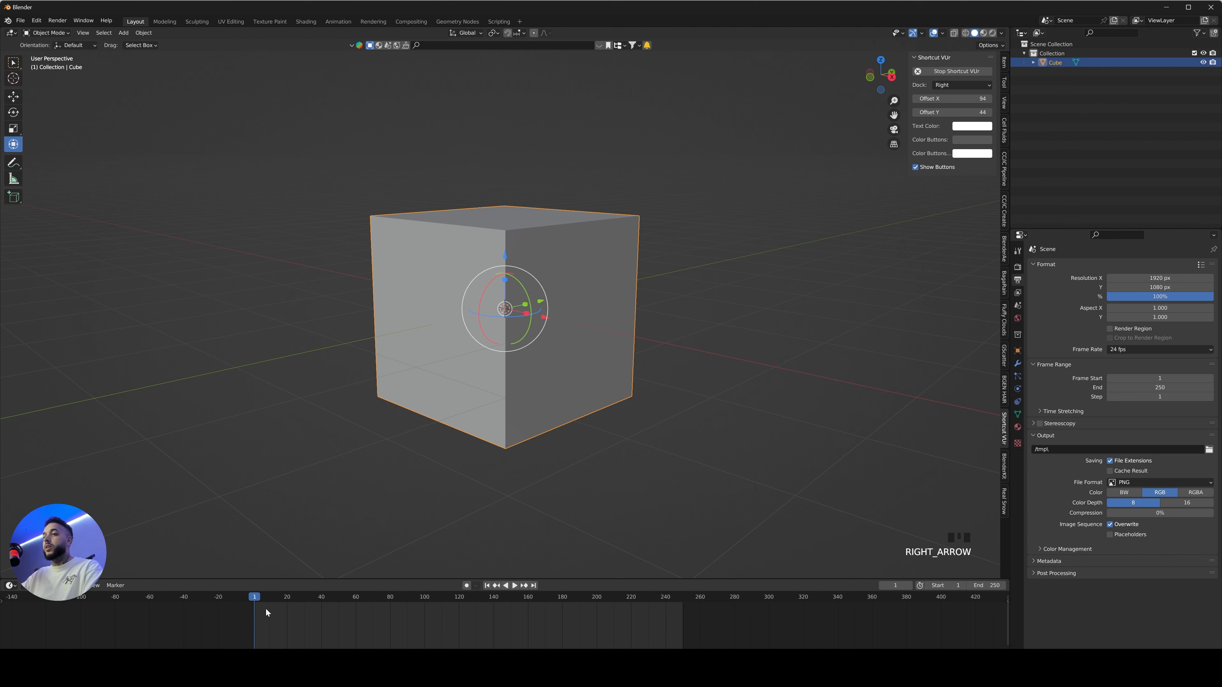
- Move the playhead to the last frame, 250, and back to frame 24
{"action": "left_click", "coordinate": [681, 600]}
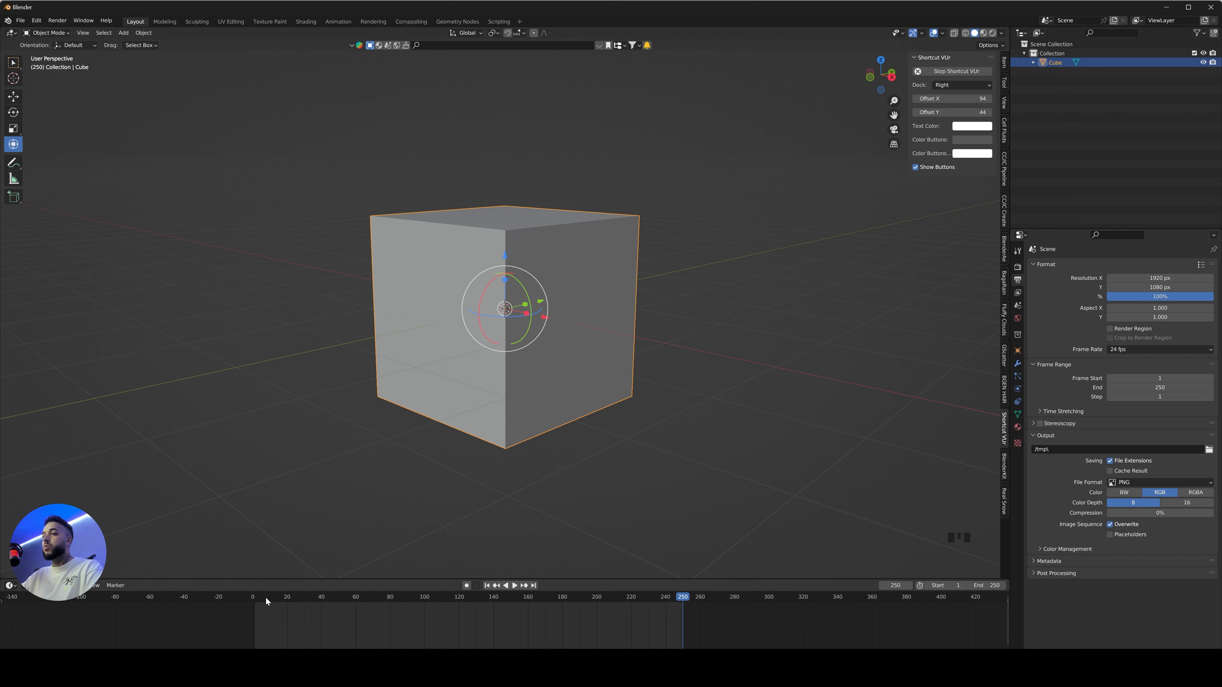
{"action": "left_click", "coordinate": [291, 598]}
{"action": "key", "text": "Right"}
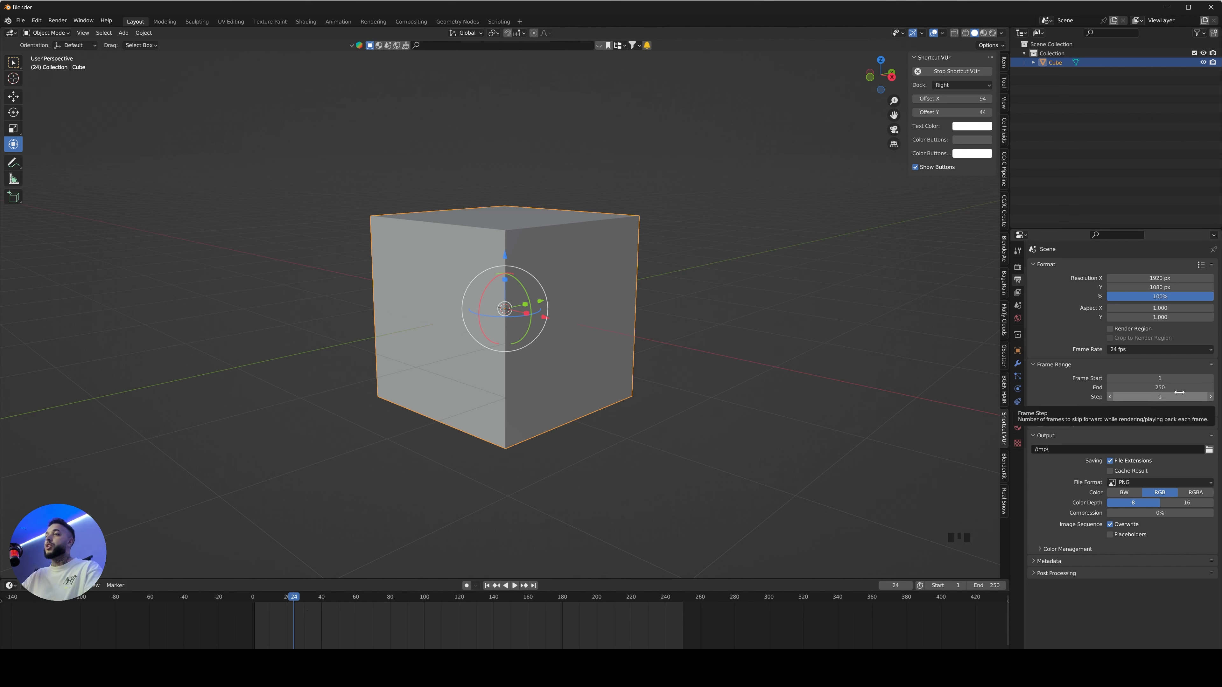
- Move the playhead to frame 240 and advance it frame by frame to frame 250
{"action": "left_click", "coordinate": [666, 598]}
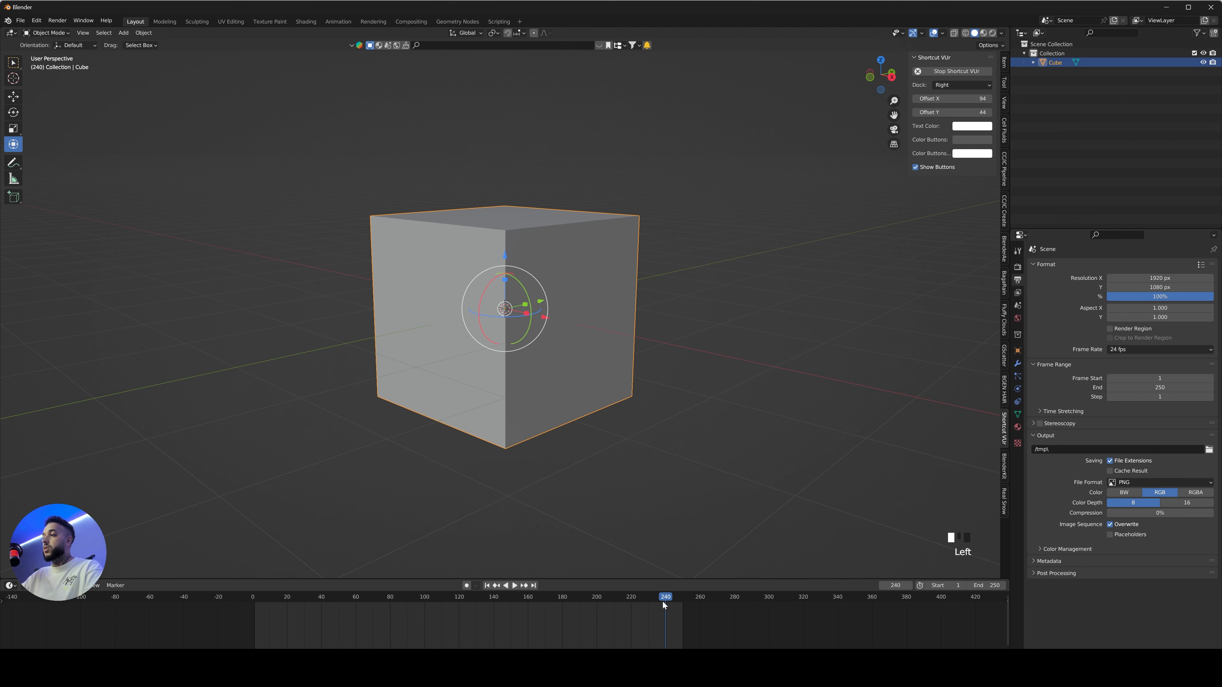
{"action": "key", "text": "Right"}
{"action": "key", "text": "Right"}
{"action": "key", "text": "Right"}
{"action": "key", "text": "Right"}
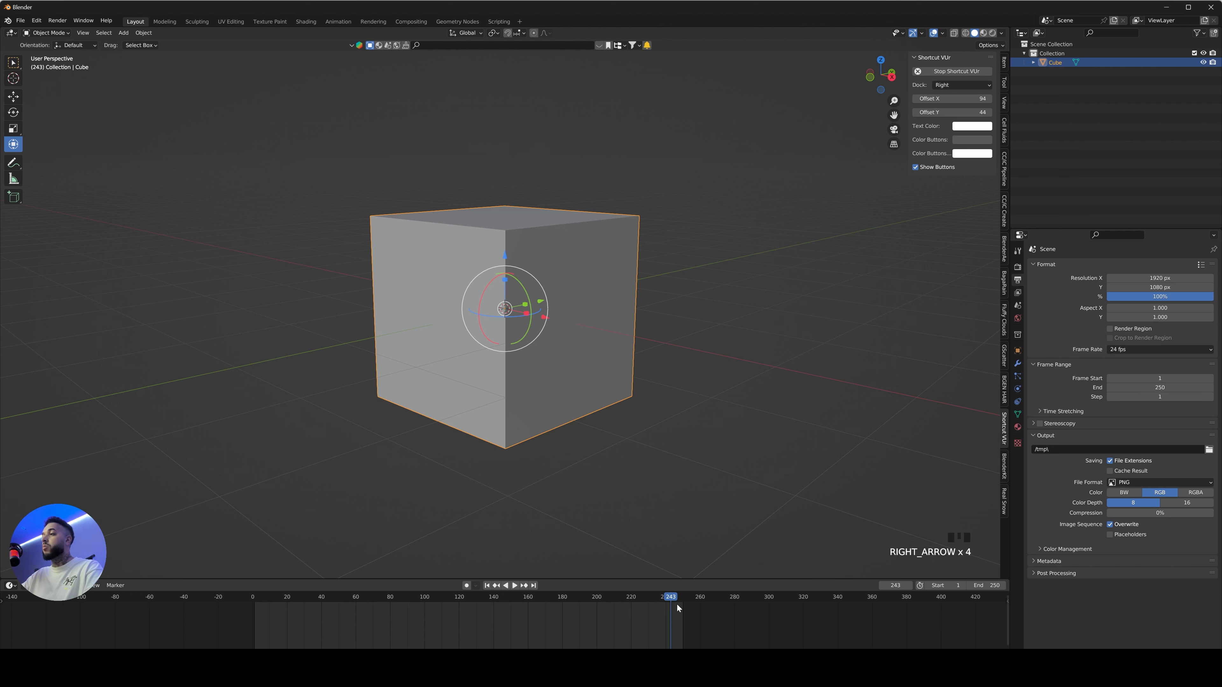
{"action": "key", "text": "Right"}
{"action": "key", "text": "Right"}
{"action": "key", "text": "Right"}
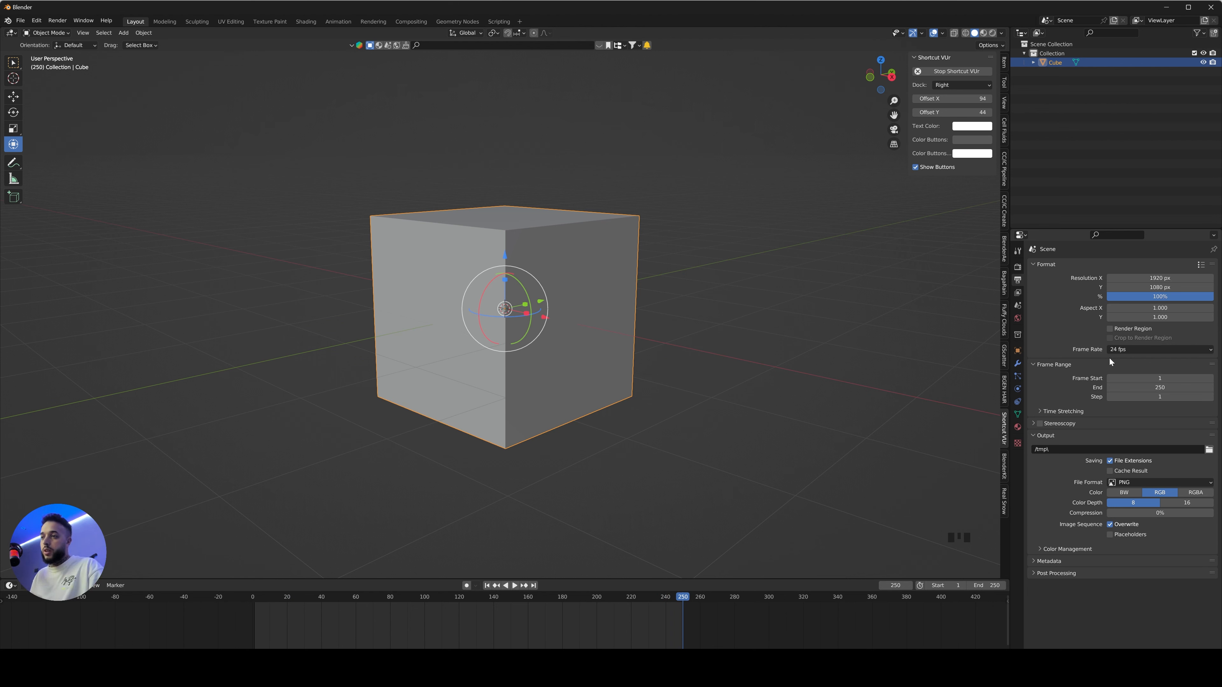
- Choose the 24 fps frame rate and set the scene's end frame to 480
{"action": "left_click", "coordinate": [1119, 350]}
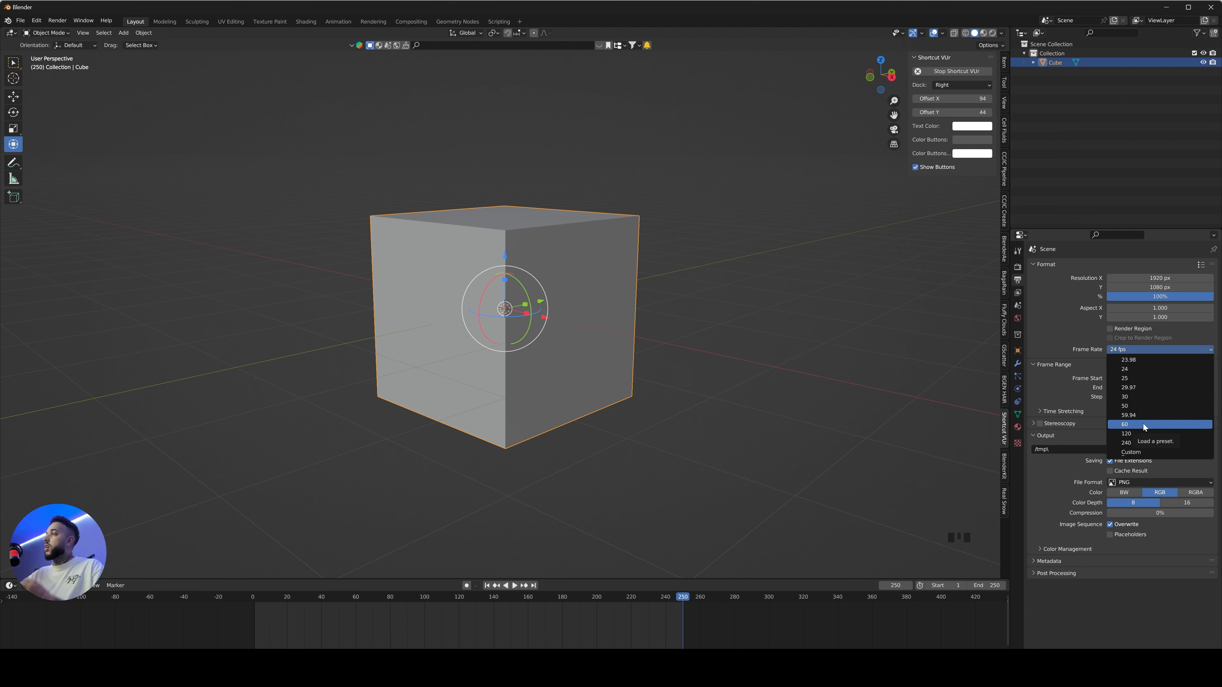
{"action": "left_click", "coordinate": [1142, 367]}
{"action": "left_click", "coordinate": [1143, 388]}
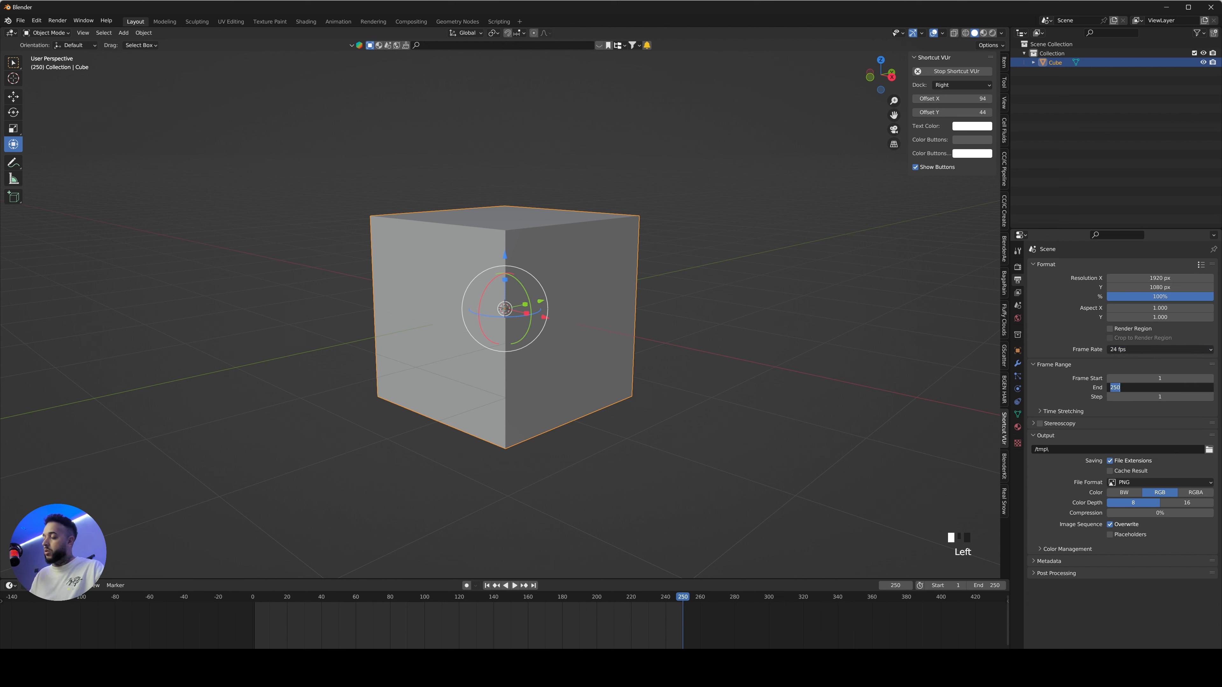
{"action": "type", "text": "480"}
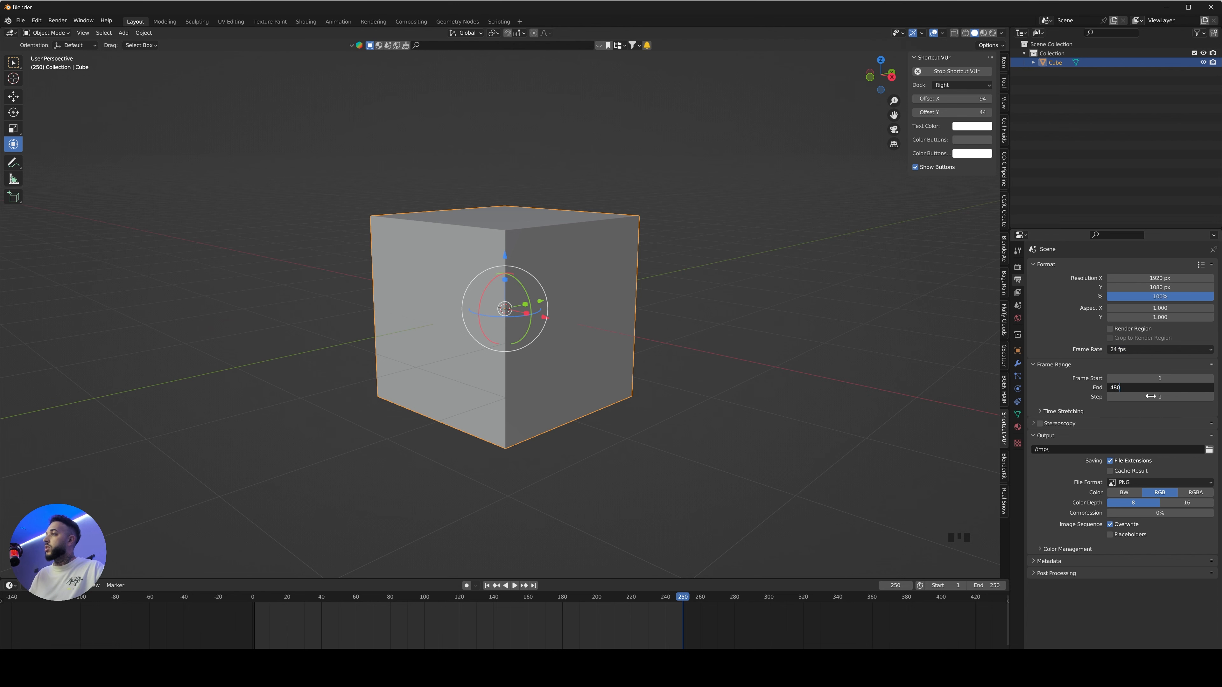
{"action": "key", "text": "Return"}
- Move the playhead to frame 480 at the end of the extended range and scrub through the last frames
{"action": "scroll", "coordinate": [746, 603], "scroll_direction": "down", "scroll_amount": 4}
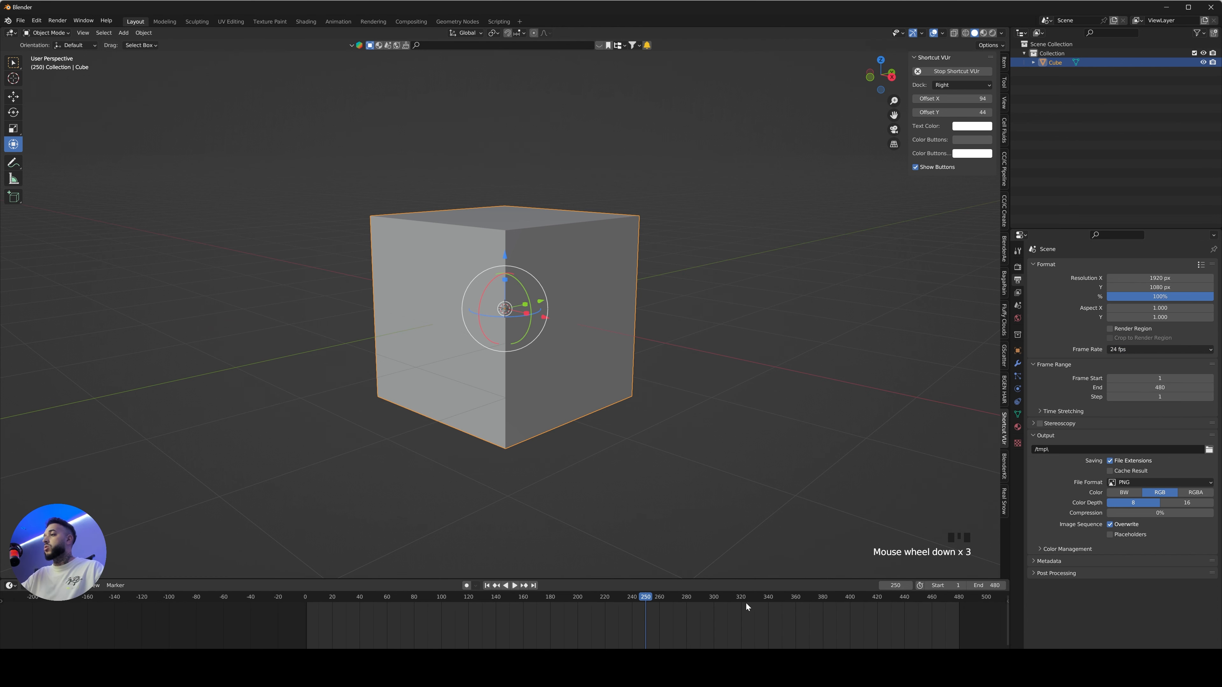
{"action": "scroll", "coordinate": [746, 603], "scroll_direction": "up", "scroll_amount": 2}
{"action": "scroll", "coordinate": [745, 603], "scroll_direction": "down", "scroll_amount": 3}
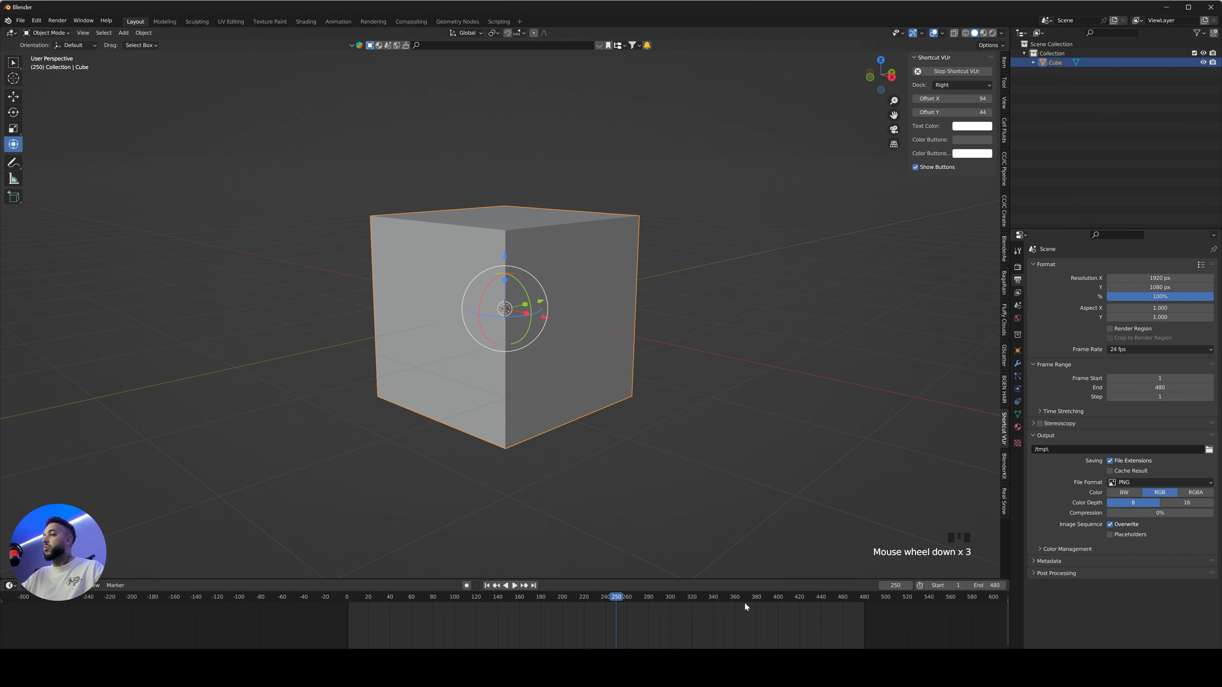
{"action": "left_click_drag", "start_coordinate": [744, 645], "coordinate": [805, 645]}
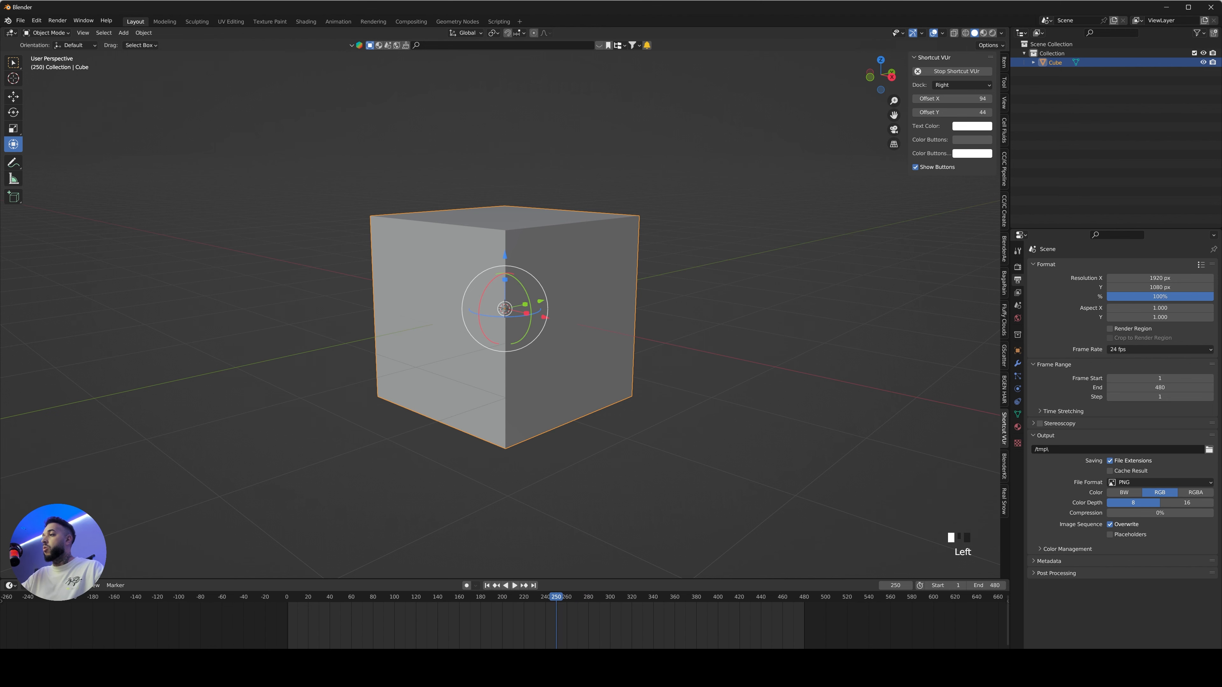
{"action": "scroll", "coordinate": [661, 615], "scroll_direction": "down", "scroll_amount": 2}
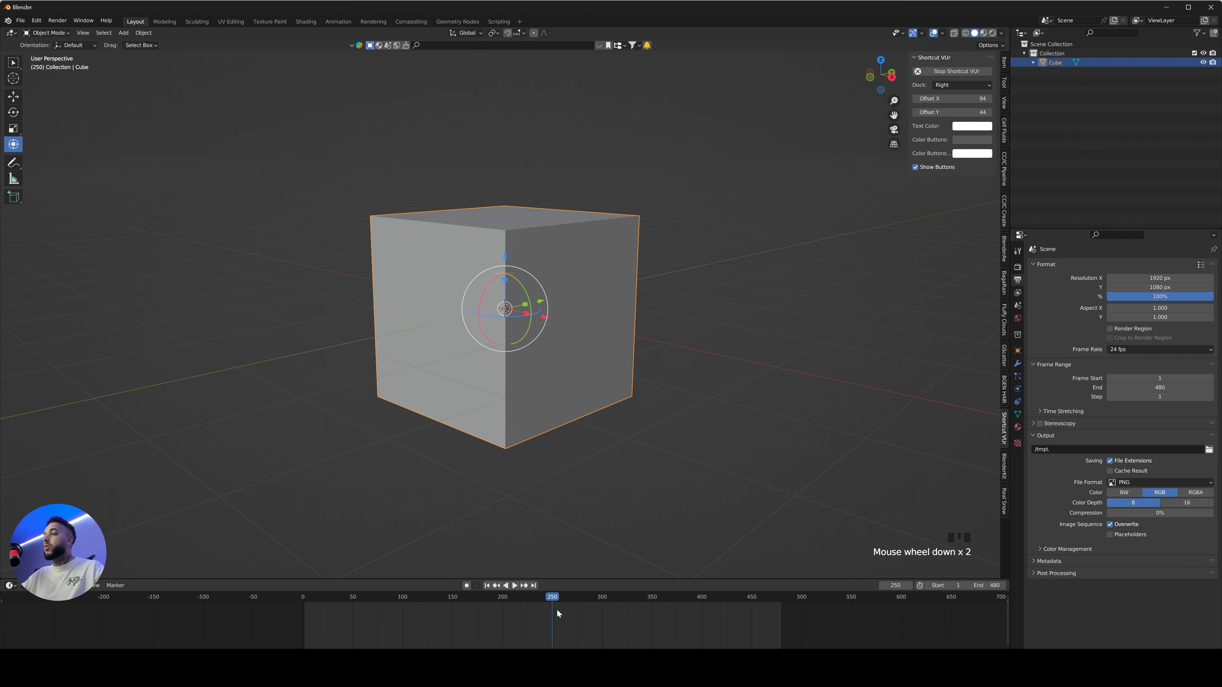
{"action": "scroll", "coordinate": [556, 597], "scroll_direction": "up", "scroll_amount": 3}
{"action": "scroll", "coordinate": [558, 600], "scroll_direction": "down", "scroll_amount": 2}
{"action": "left_click_drag", "start_coordinate": [558, 599], "coordinate": [803, 618]}
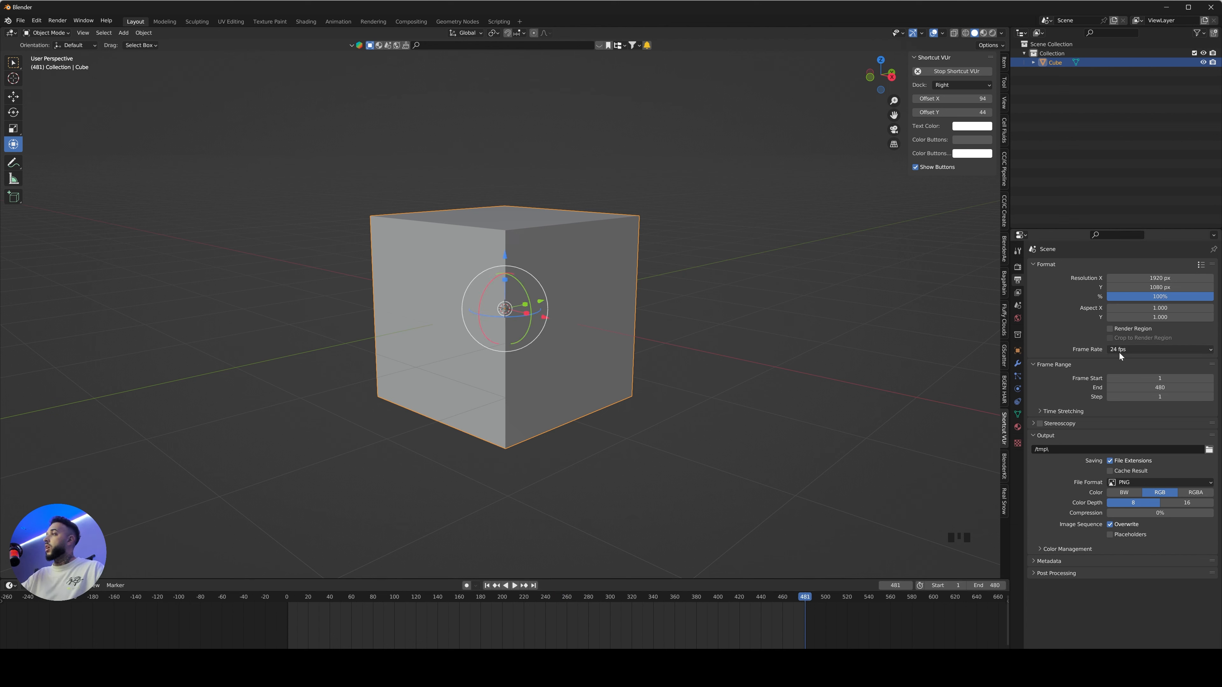
{"action": "key", "text": "Left"}
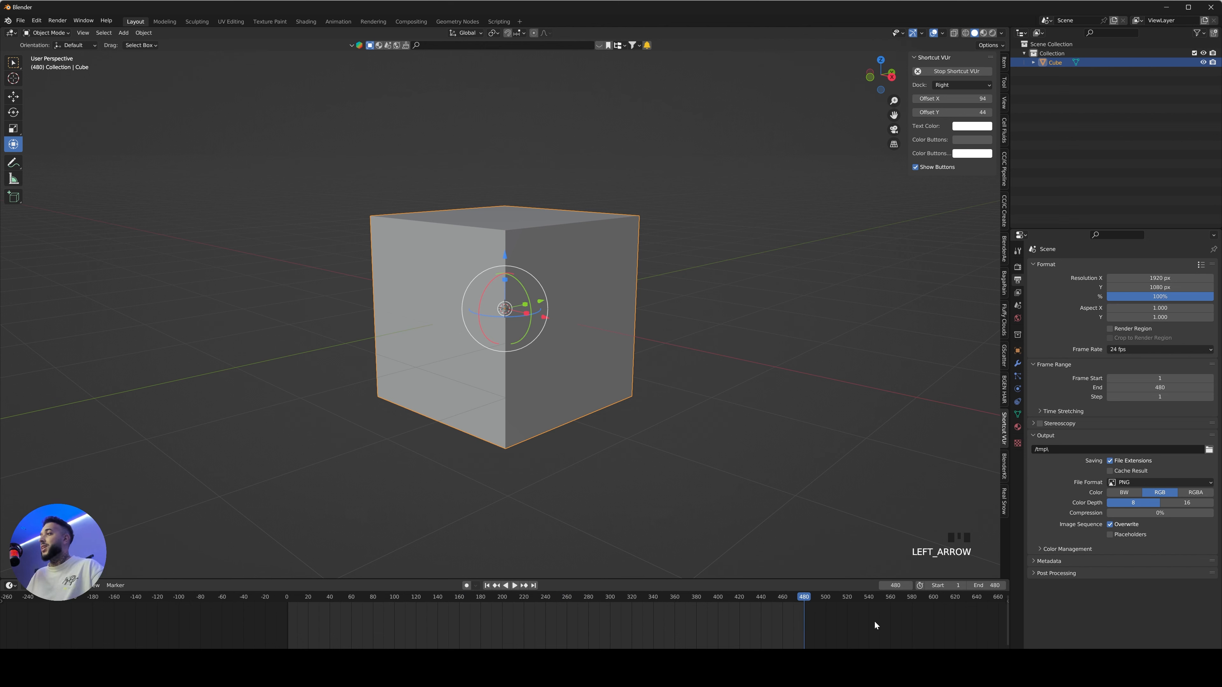
{"action": "left_click_drag", "start_coordinate": [696, 619], "coordinate": [779, 606]}
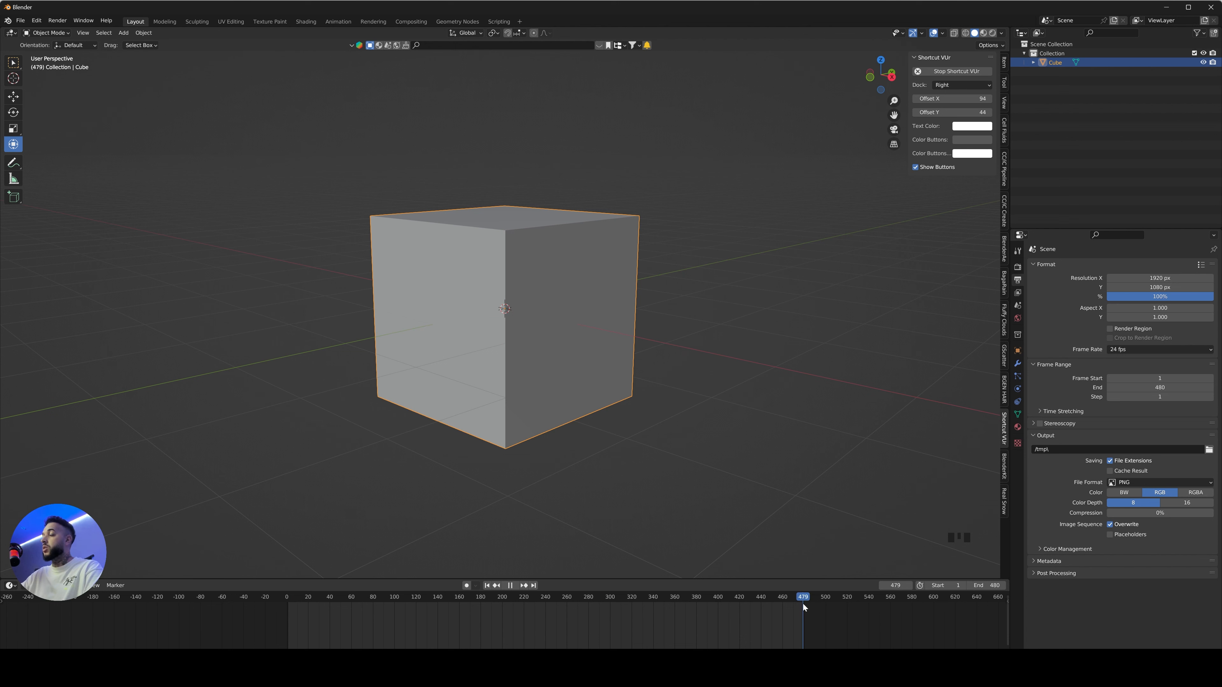
- Set the scene's end frame to 240
{"action": "left_click", "coordinate": [1160, 388]}
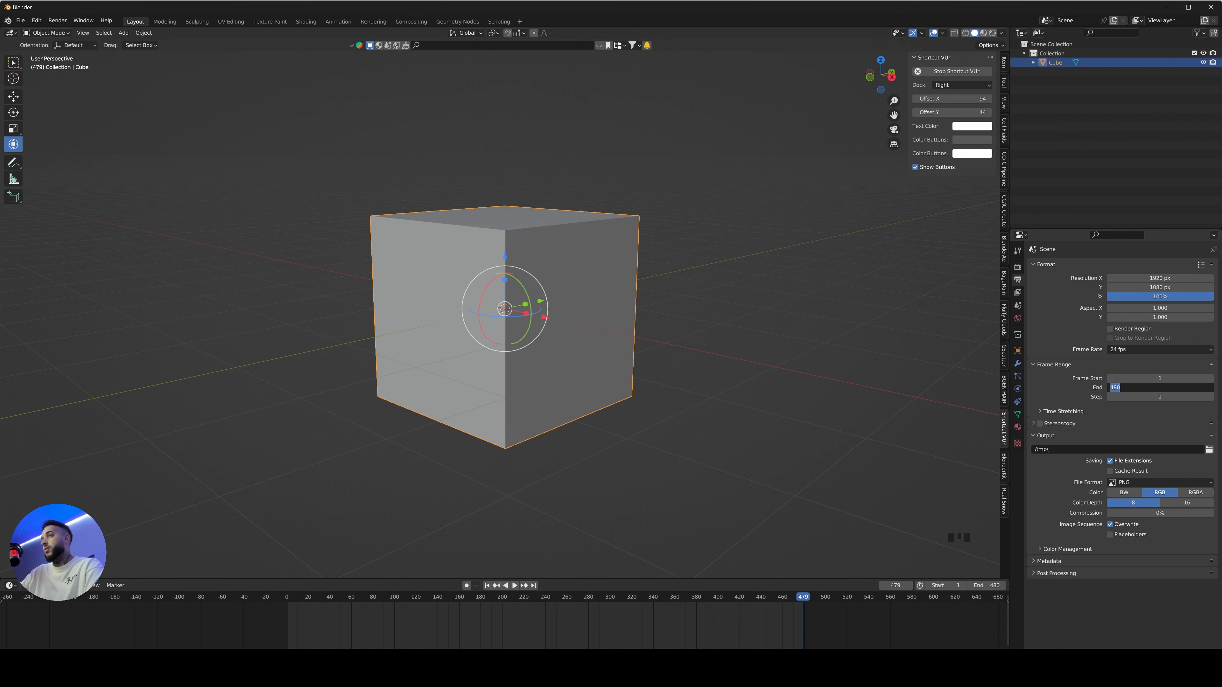
{"action": "type", "text": "240"}
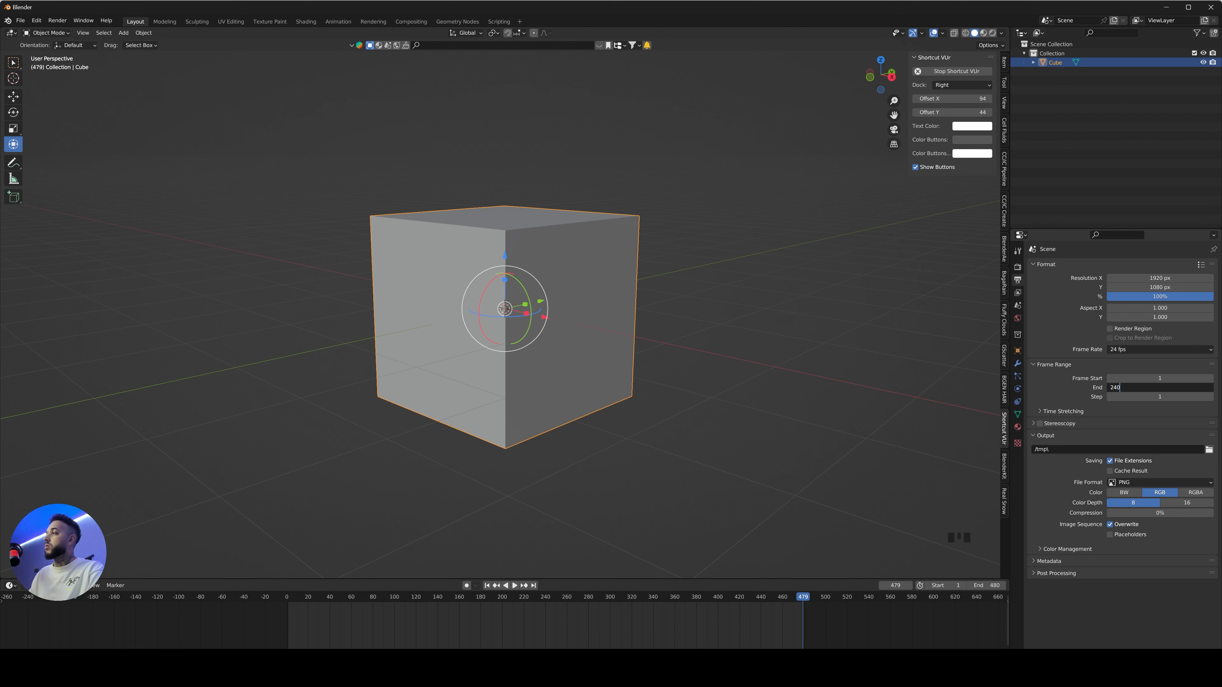
{"action": "key", "text": "Return"}
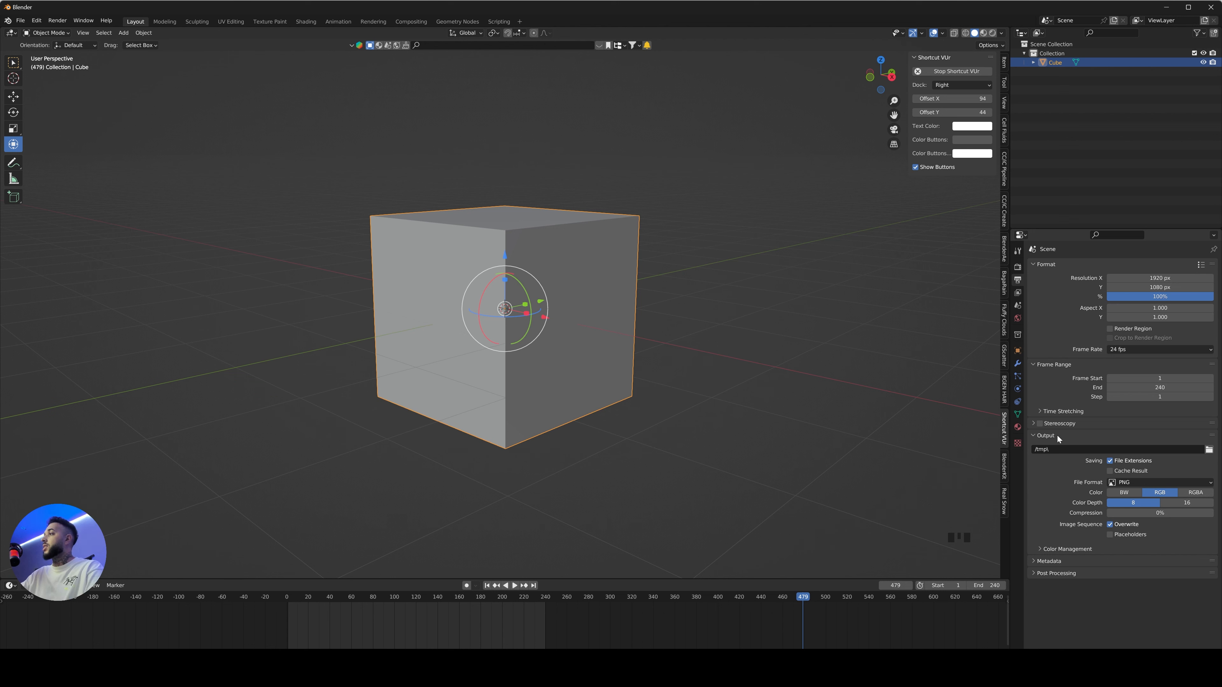
- Change the render output's file format to FFmpeg Video
{"action": "left_click", "coordinate": [58, 20]}
{"action": "left_click", "coordinate": [1134, 482]}
{"action": "left_click", "coordinate": [1134, 482]}
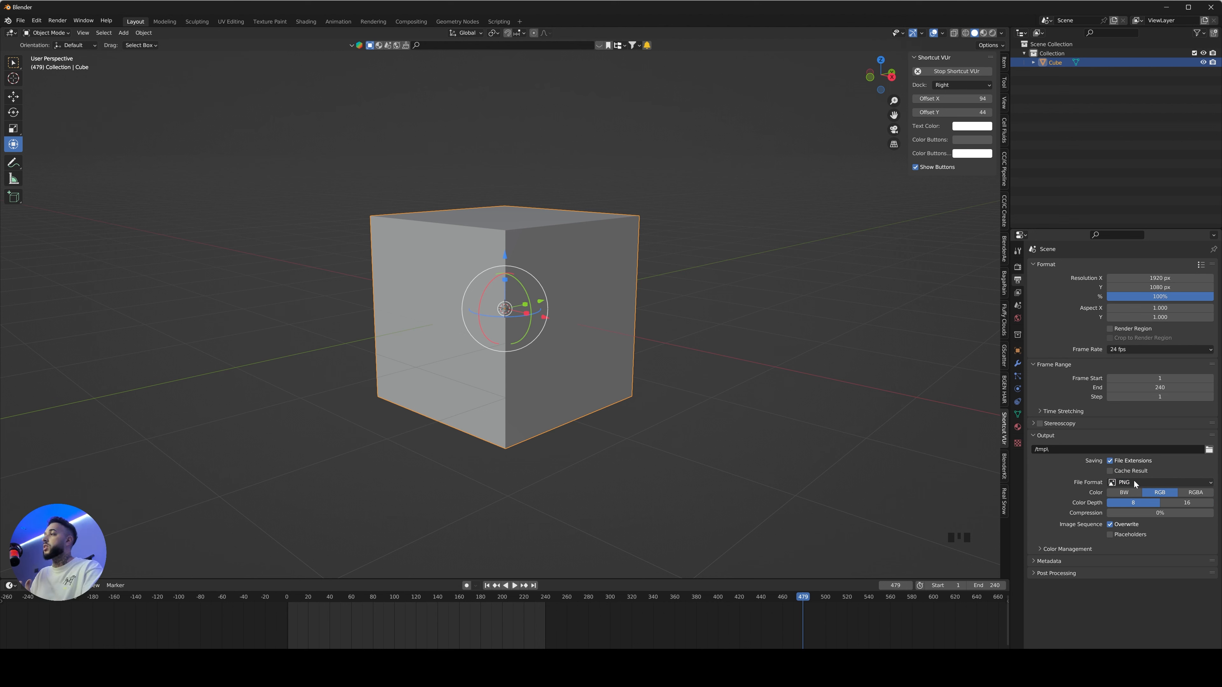
{"action": "left_click", "coordinate": [1134, 483]}
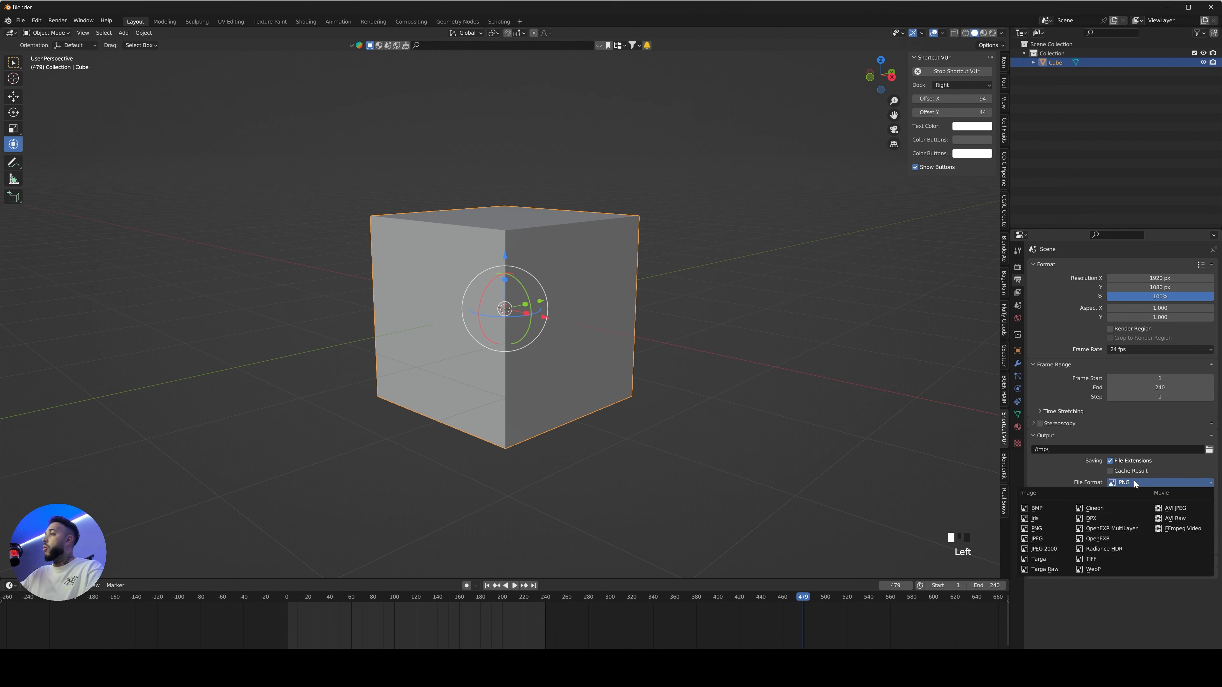
{"action": "left_click", "coordinate": [1183, 530]}
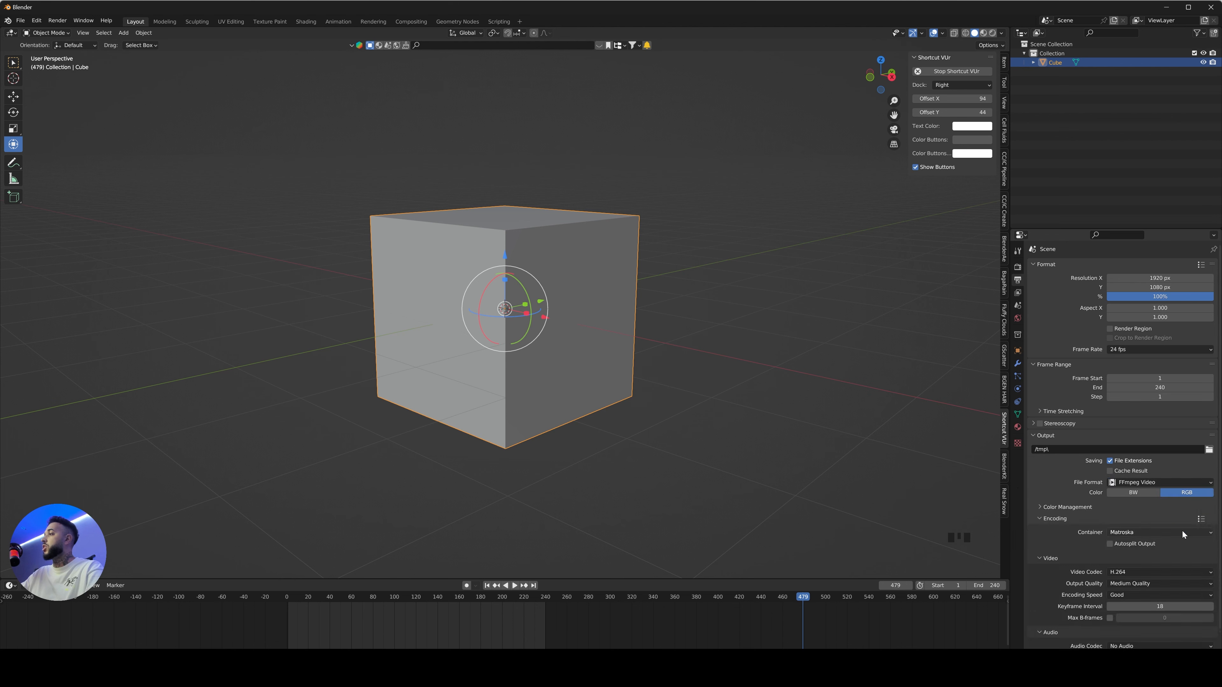
- Set the video encoding container to MPEG-4
{"action": "scroll", "coordinate": [1082, 466], "scroll_direction": "down", "scroll_amount": 2}
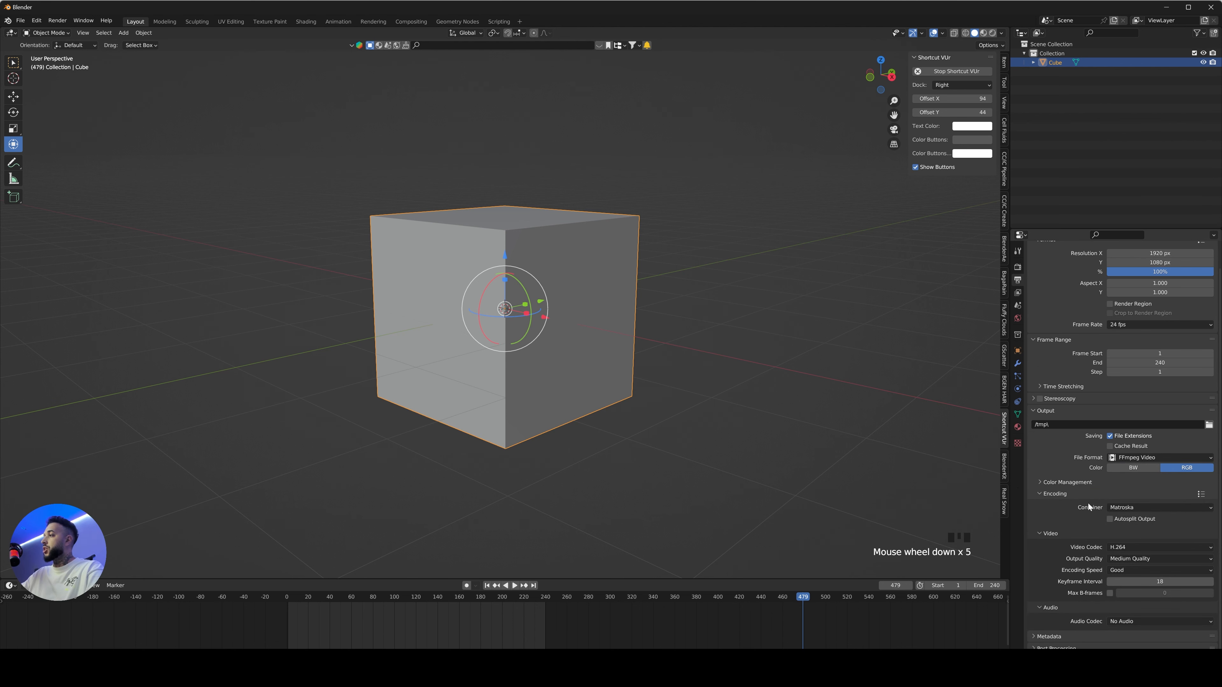
{"action": "left_click", "coordinate": [1040, 495]}
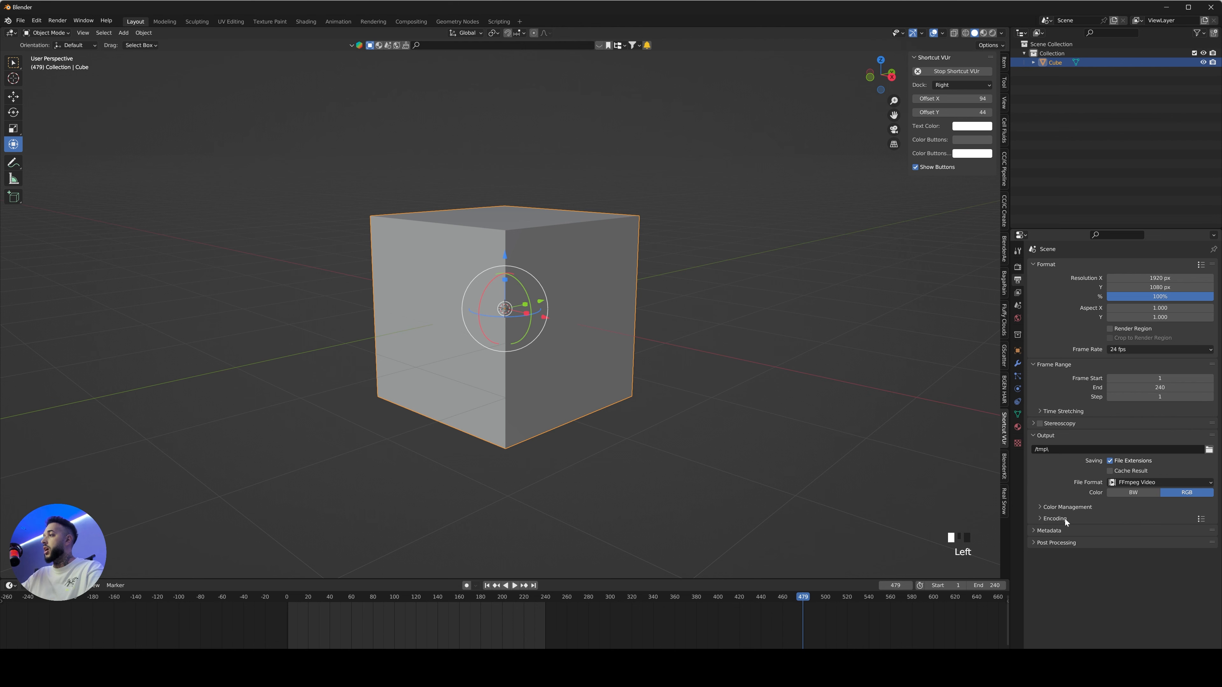
{"action": "left_click", "coordinate": [1045, 519]}
{"action": "scroll", "coordinate": [1130, 523], "scroll_direction": "down", "scroll_amount": 2}
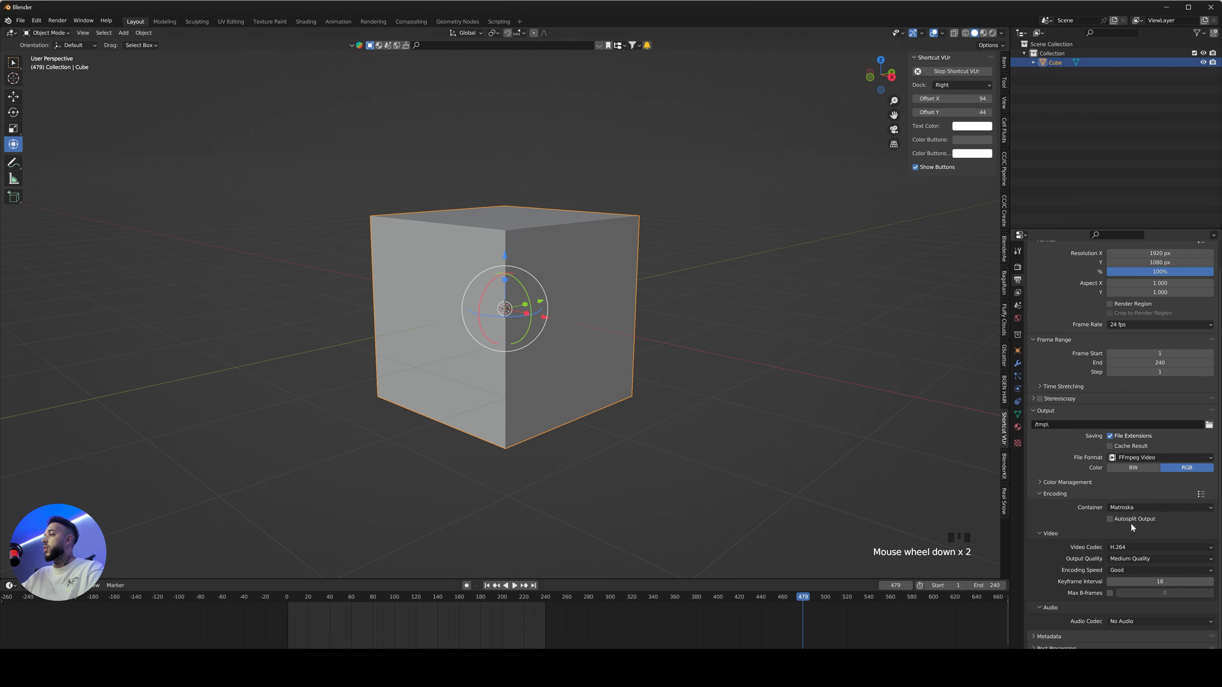
{"action": "left_click", "coordinate": [1131, 509]}
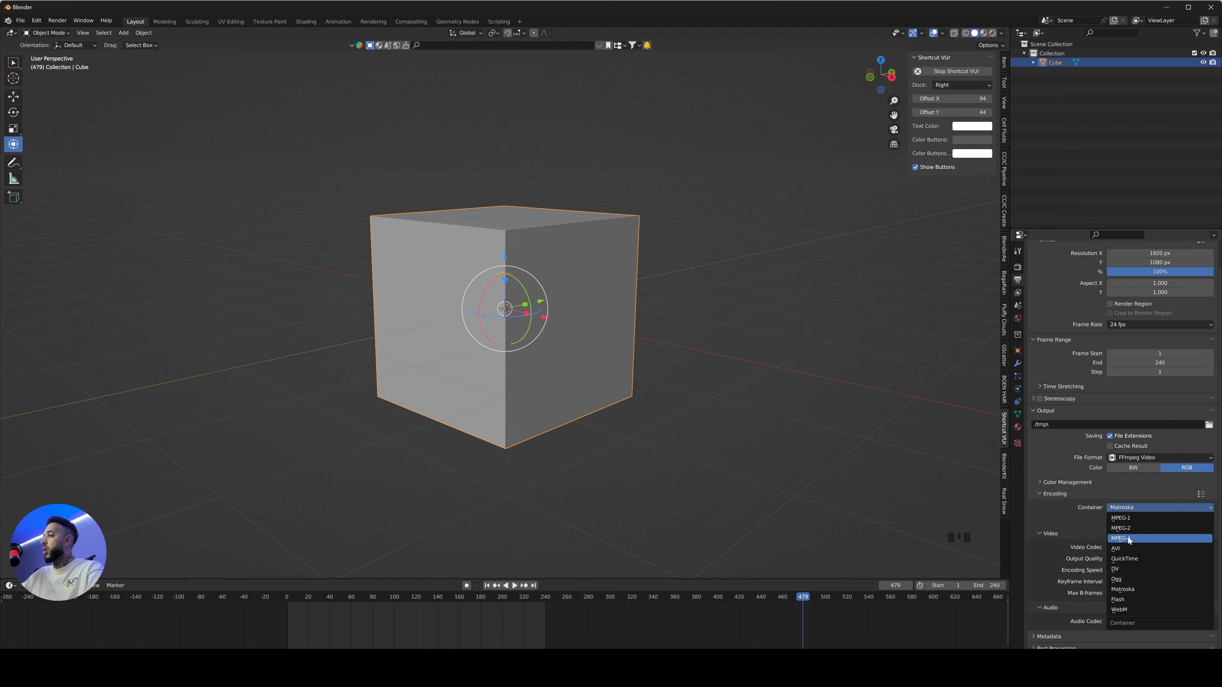
{"action": "left_click", "coordinate": [1128, 538]}
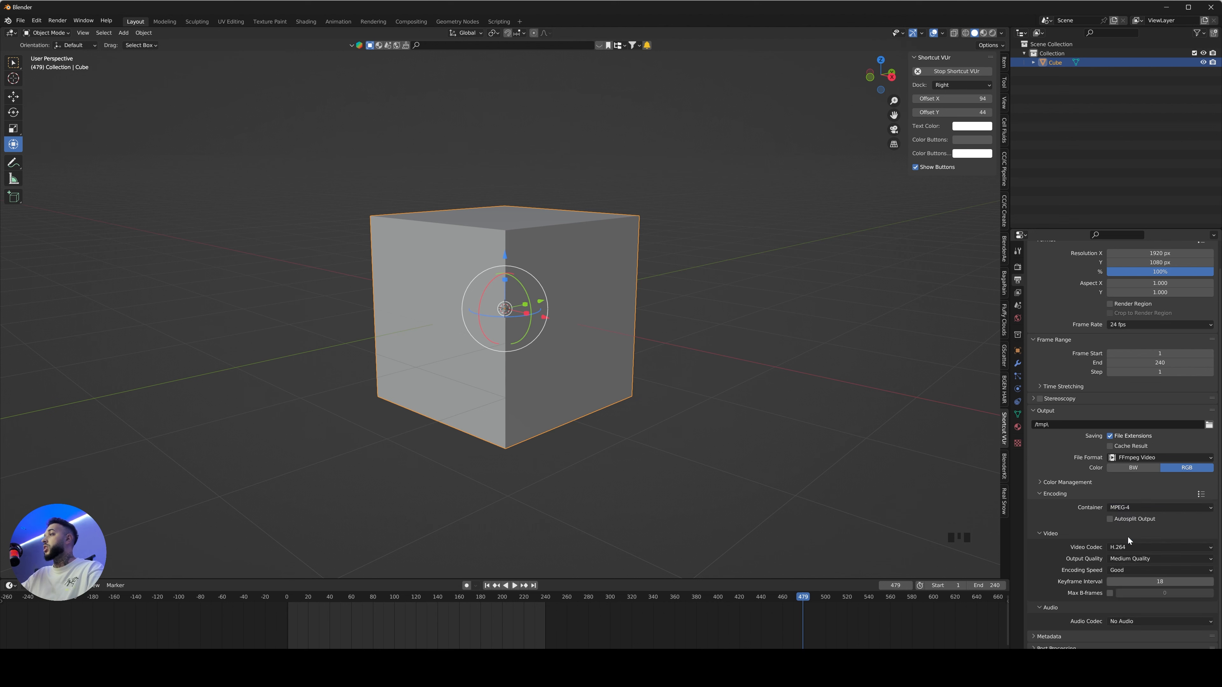
- Review the output quality and video codec choices along with the rest of the render output settings
{"action": "scroll", "coordinate": [1129, 523], "scroll_direction": "down", "scroll_amount": 2}
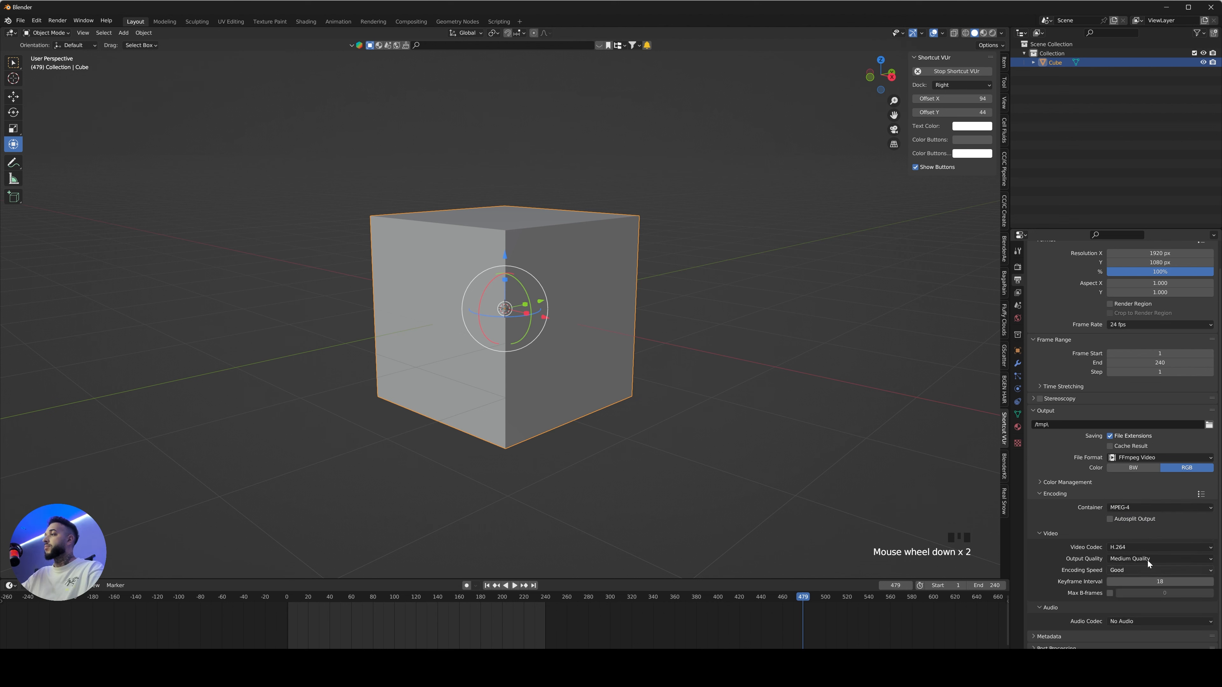
{"action": "left_click", "coordinate": [1138, 559]}
{"action": "left_click", "coordinate": [1140, 568]}
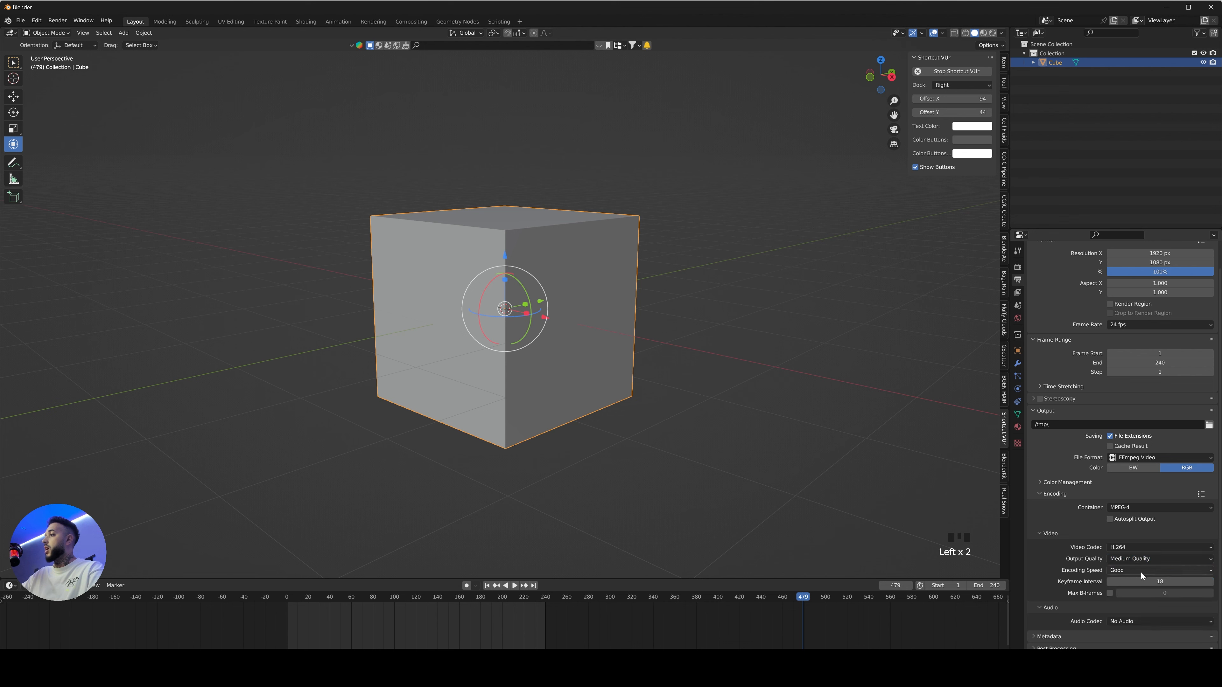
{"action": "left_click", "coordinate": [1125, 547]}
{"action": "scroll", "coordinate": [1066, 423], "scroll_direction": "up", "scroll_amount": 3}
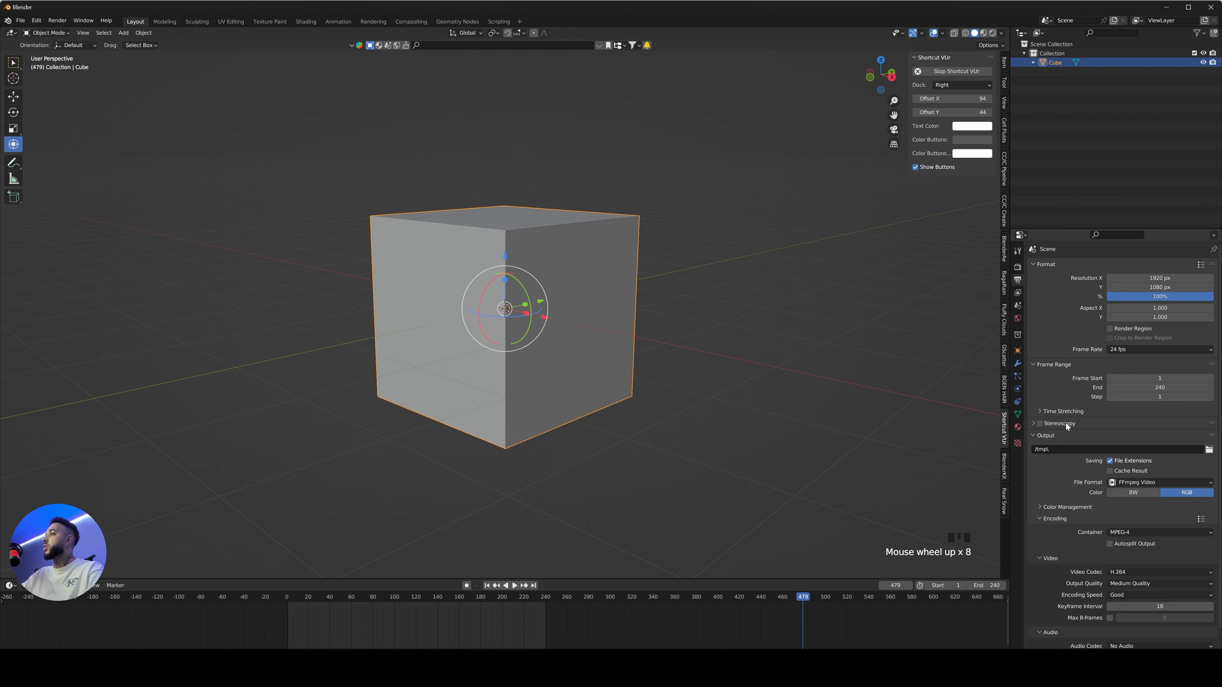
{"action": "scroll", "coordinate": [1066, 424], "scroll_direction": "down", "scroll_amount": 3}
{"action": "scroll", "coordinate": [1065, 426], "scroll_direction": "up", "scroll_amount": 6}
{"action": "scroll", "coordinate": [1105, 495], "scroll_direction": "down", "scroll_amount": 2}
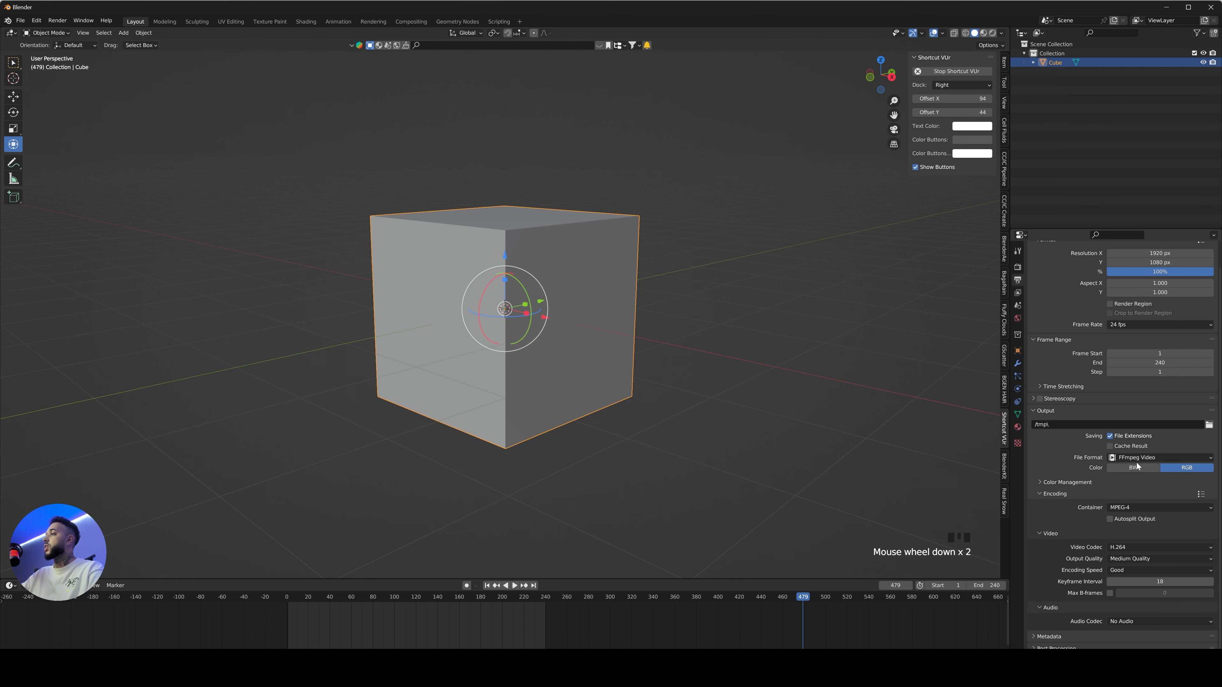
- Change the render output's file format to PNG with a color depth of 16
{"action": "left_click", "coordinate": [1139, 460]}
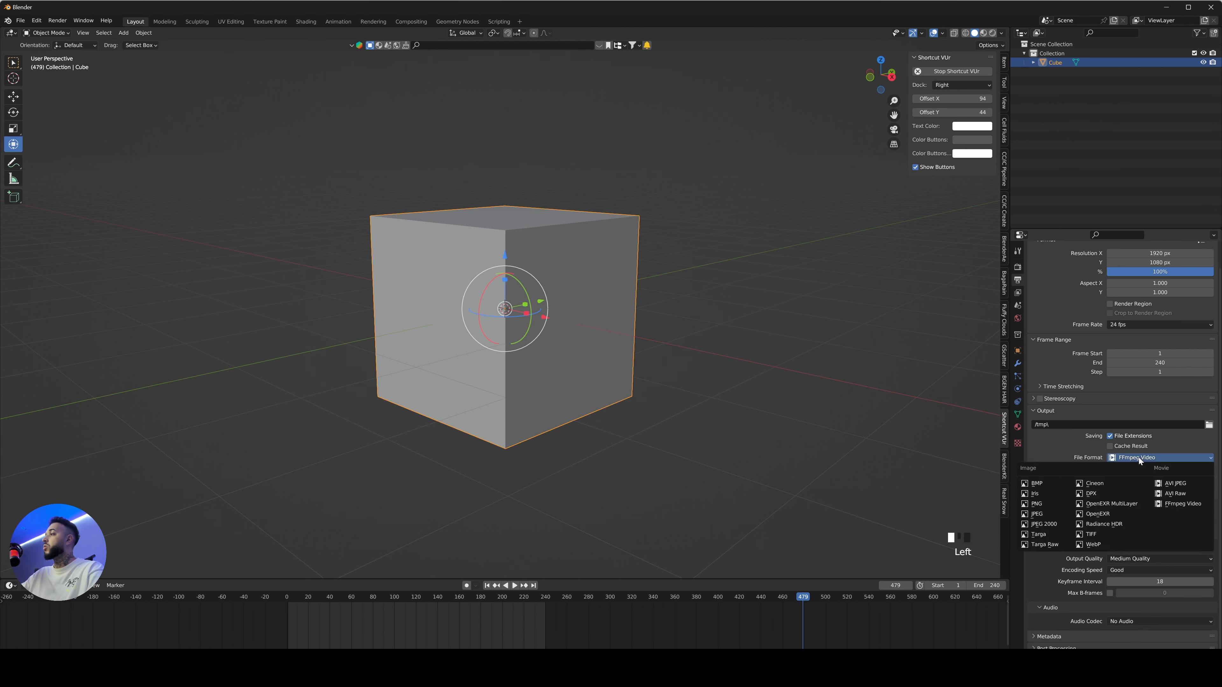
{"action": "left_click", "coordinate": [1051, 505]}
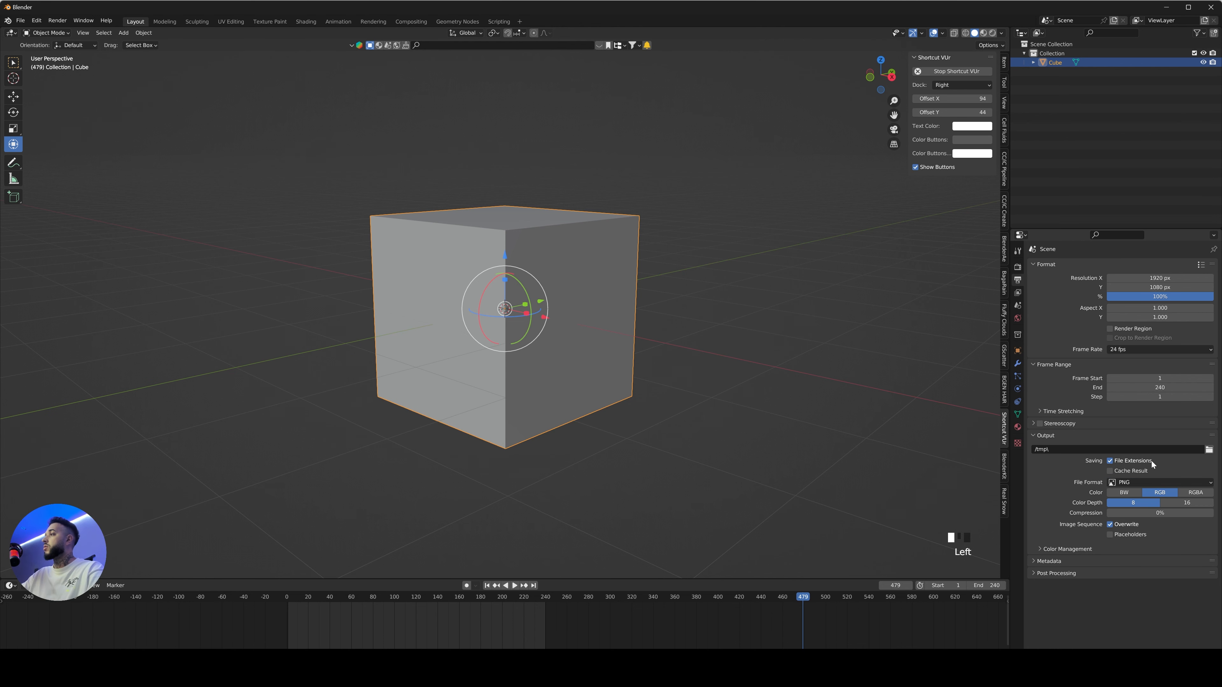
{"action": "left_click", "coordinate": [1192, 507]}
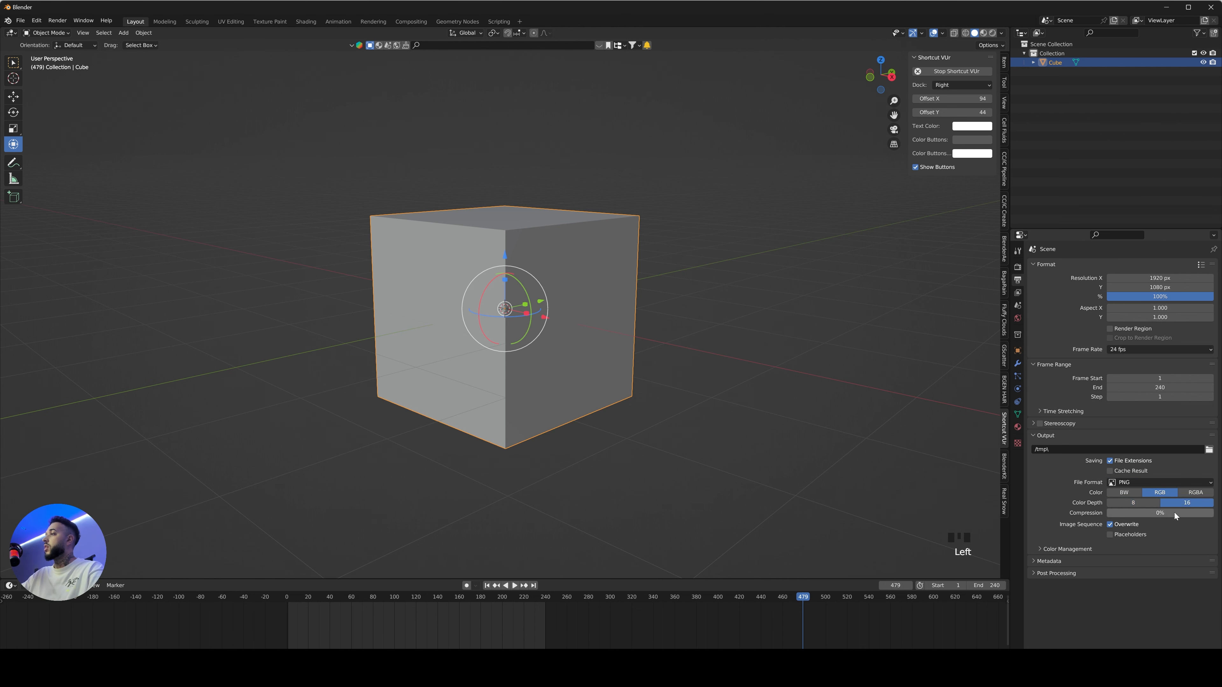
{"action": "mouse_move", "coordinate": [1172, 514]}
{"action": "left_mouse_down"}
{"action": "mouse_move", "coordinate": [1220, 515]}
{"action": "mouse_move", "coordinate": [1170, 516]}
{"action": "left_mouse_up"}
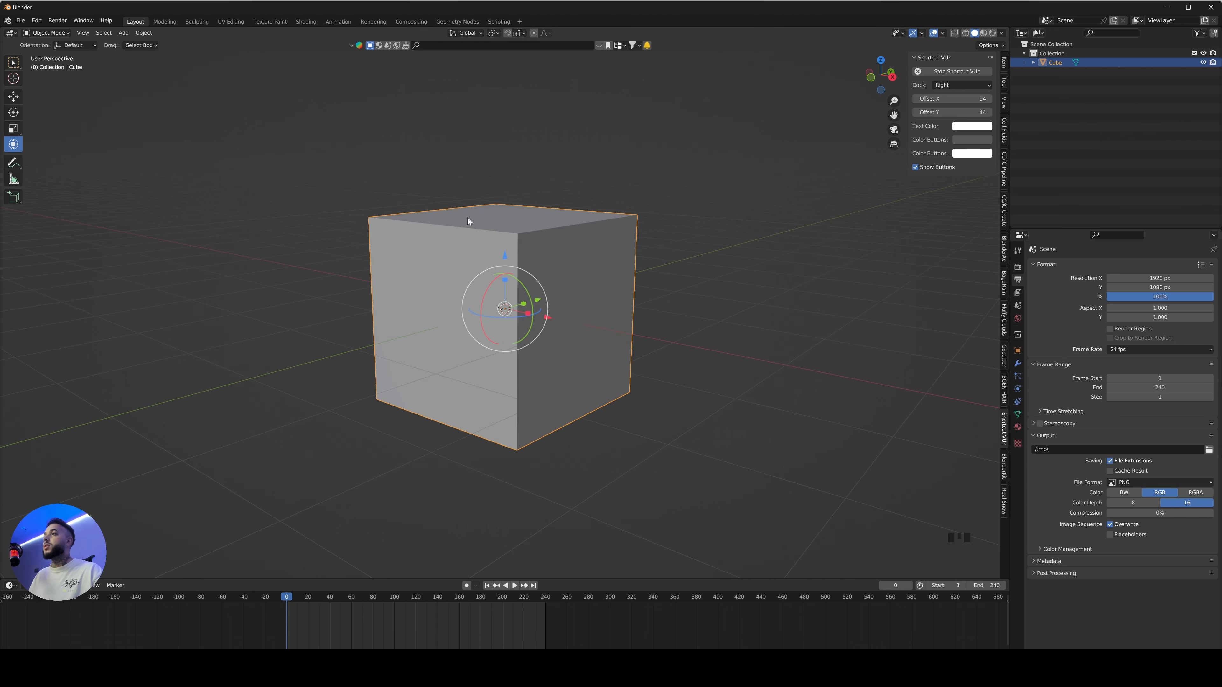
- Insert a Location, Rotation & Scale keyframe on the cube at frame 0 and delete it
{"action": "middle_click_drag", "start_coordinate": [662, 232], "coordinate": [624, 337], "text": "ctrl"}
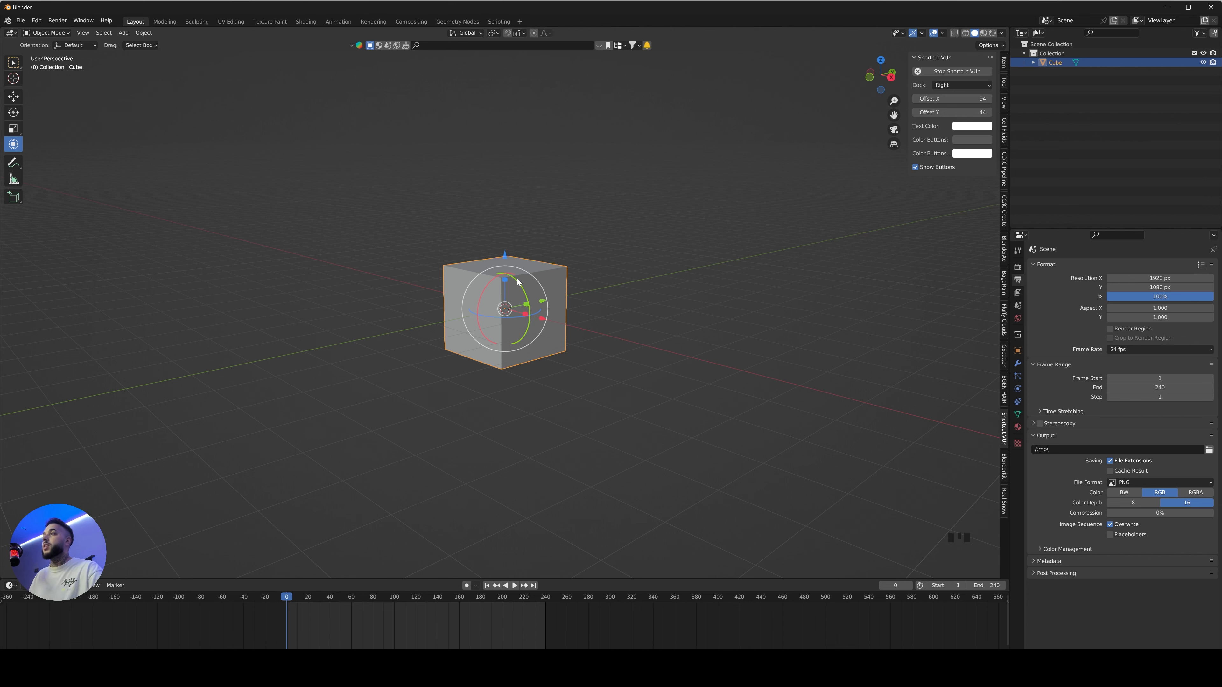
{"action": "key", "text": "i"}
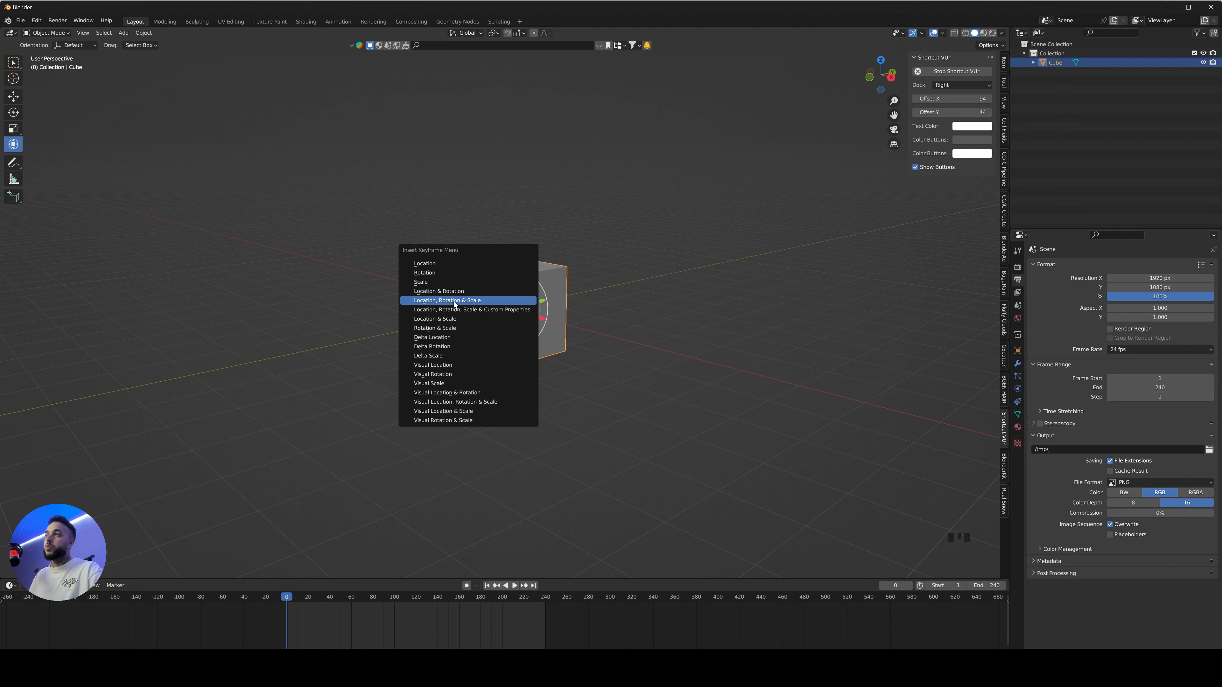
{"action": "left_click", "coordinate": [473, 300]}
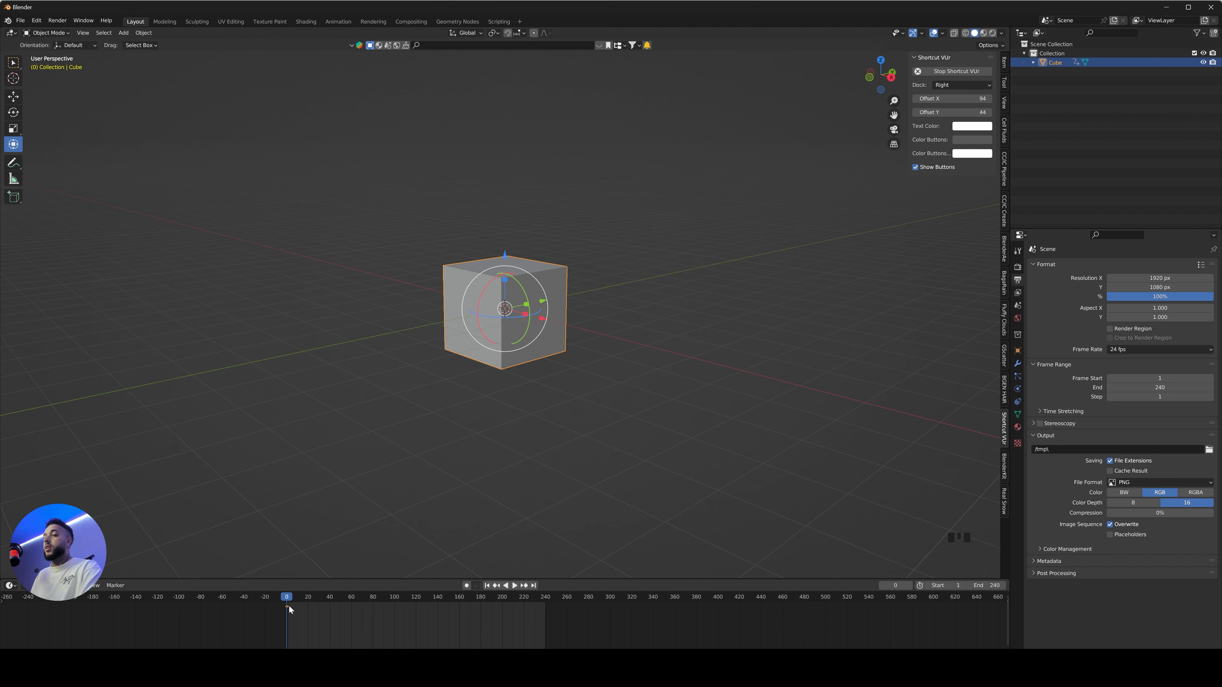
{"action": "key", "text": "Delete"}
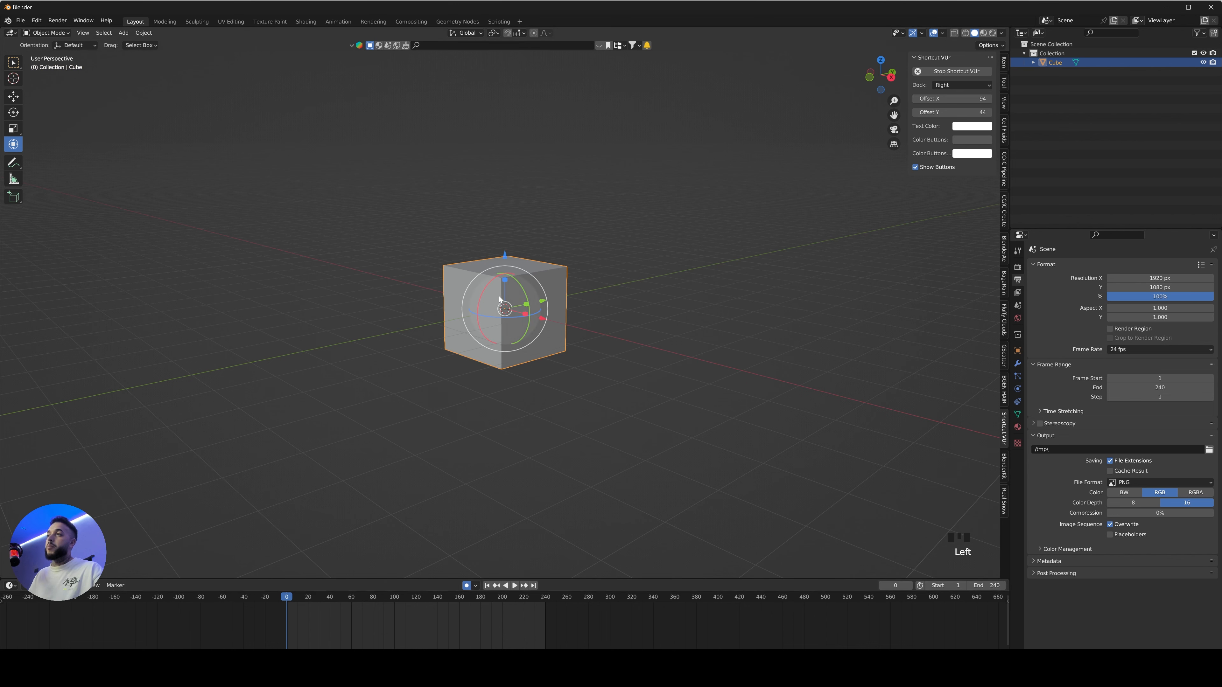
- With auto keying on, reposition the cube at frame 0, about frame 25 and frame 61 to record keyframes
{"action": "left_click", "coordinate": [516, 308]}
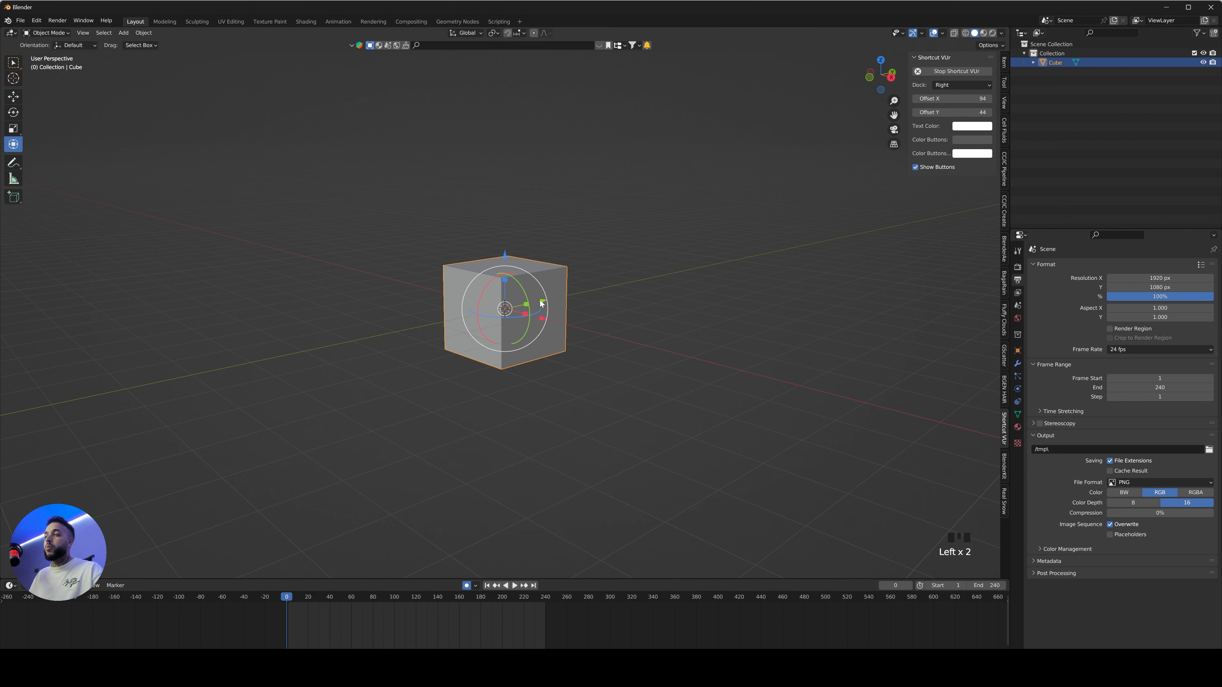
{"action": "left_click_drag", "start_coordinate": [531, 308], "coordinate": [570, 298]}
{"action": "left_click", "coordinate": [312, 599]}
{"action": "left_click", "coordinate": [352, 597]}
{"action": "key", "text": "g"}
{"action": "left_click", "coordinate": [460, 206]}
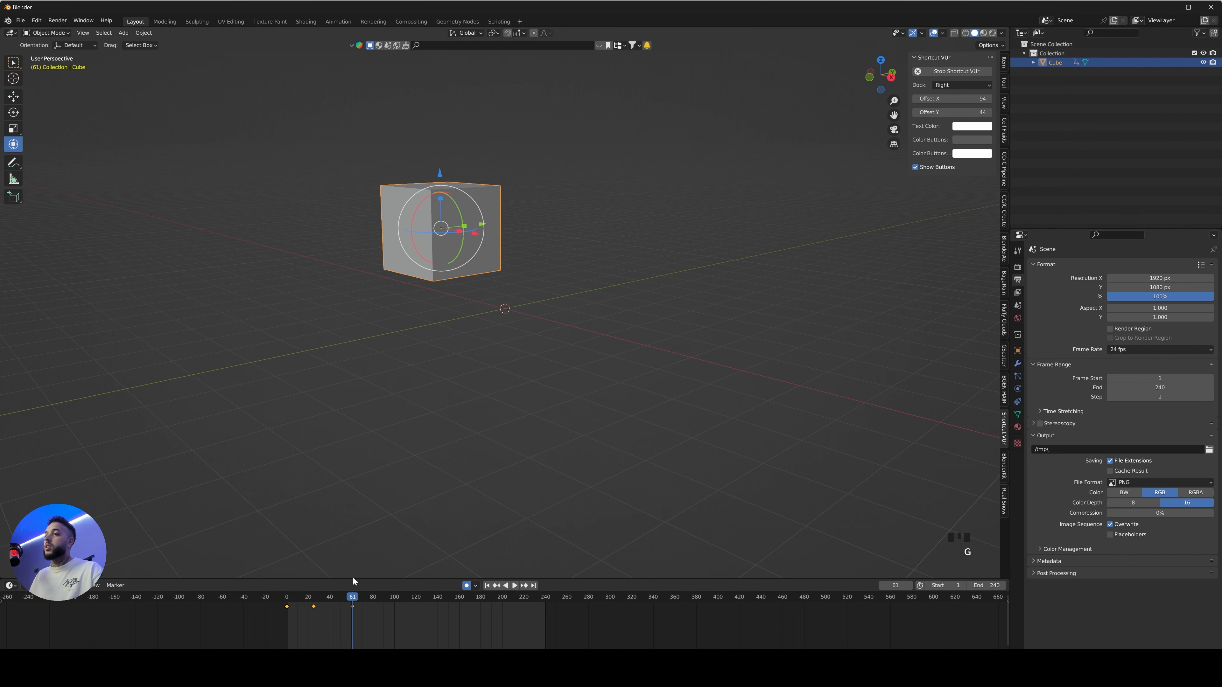
- Move the cube to new positions at about frames 103 and 136 to record two more keyframes
{"action": "left_click", "coordinate": [398, 596]}
{"action": "key", "text": "g"}
{"action": "left_click", "coordinate": [576, 402]}
{"action": "key", "text": "g"}
{"action": "left_click_drag", "start_coordinate": [421, 600], "coordinate": [471, 598]}
{"action": "left_click", "coordinate": [354, 395]}
{"action": "key", "text": "g"}
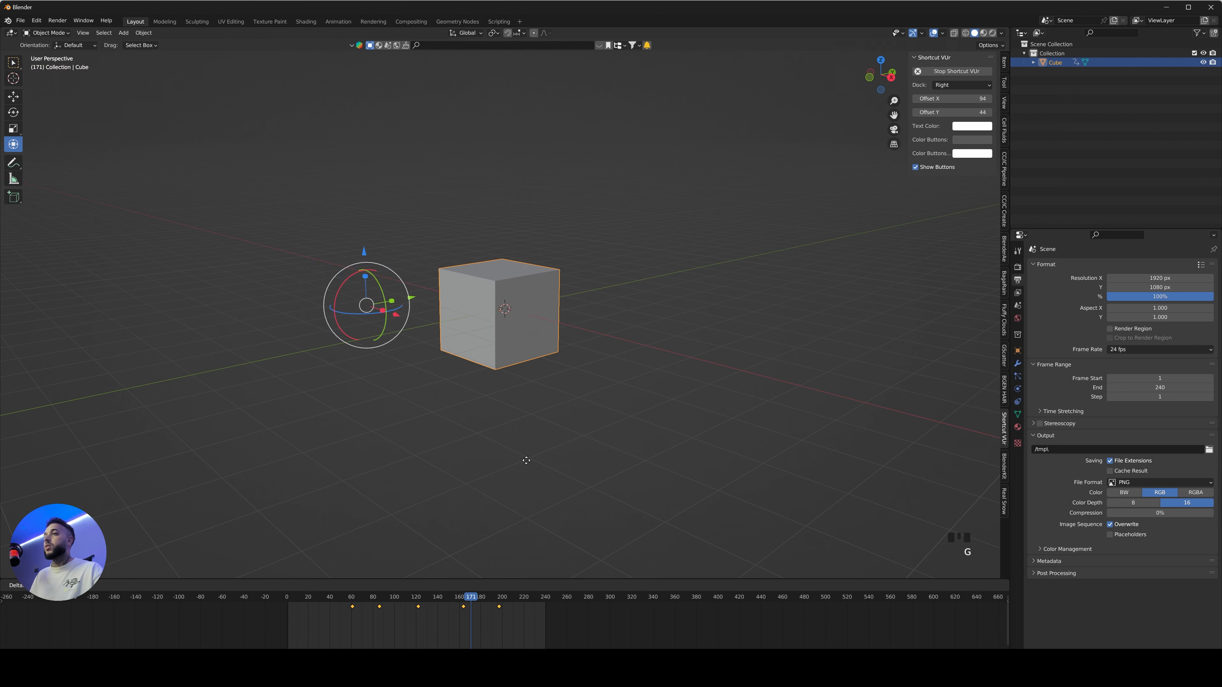
{"action": "left_click", "coordinate": [526, 458]}
{"action": "key", "text": "ctrl+z"}
- Return to frame 0, and deselect and reselect the cube to examine how its keyframes display in the timeline
{"action": "left_click_drag", "start_coordinate": [390, 598], "coordinate": [287, 597]}
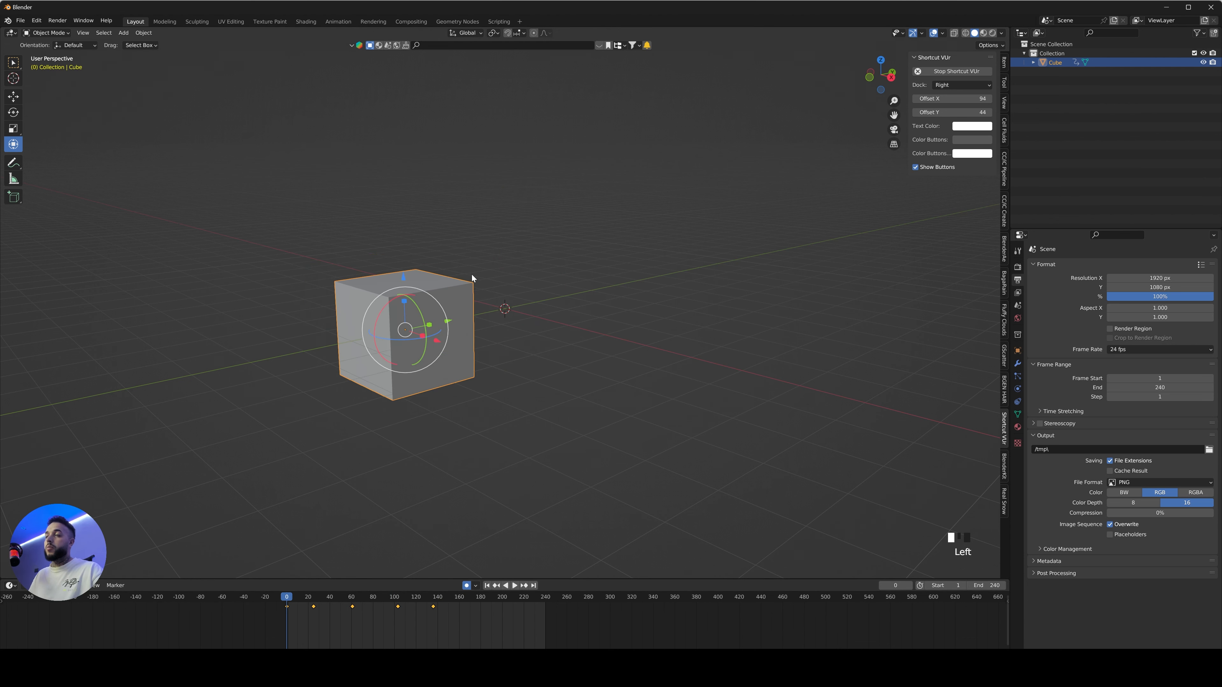
{"action": "left_click", "coordinate": [494, 233]}
{"action": "left_click", "coordinate": [408, 326]}
{"action": "left_click", "coordinate": [528, 221]}
{"action": "left_click_drag", "start_coordinate": [469, 158], "coordinate": [568, 265]}
{"action": "left_click_drag", "start_coordinate": [467, 127], "coordinate": [635, 279]}
{"action": "left_click", "coordinate": [614, 219]}
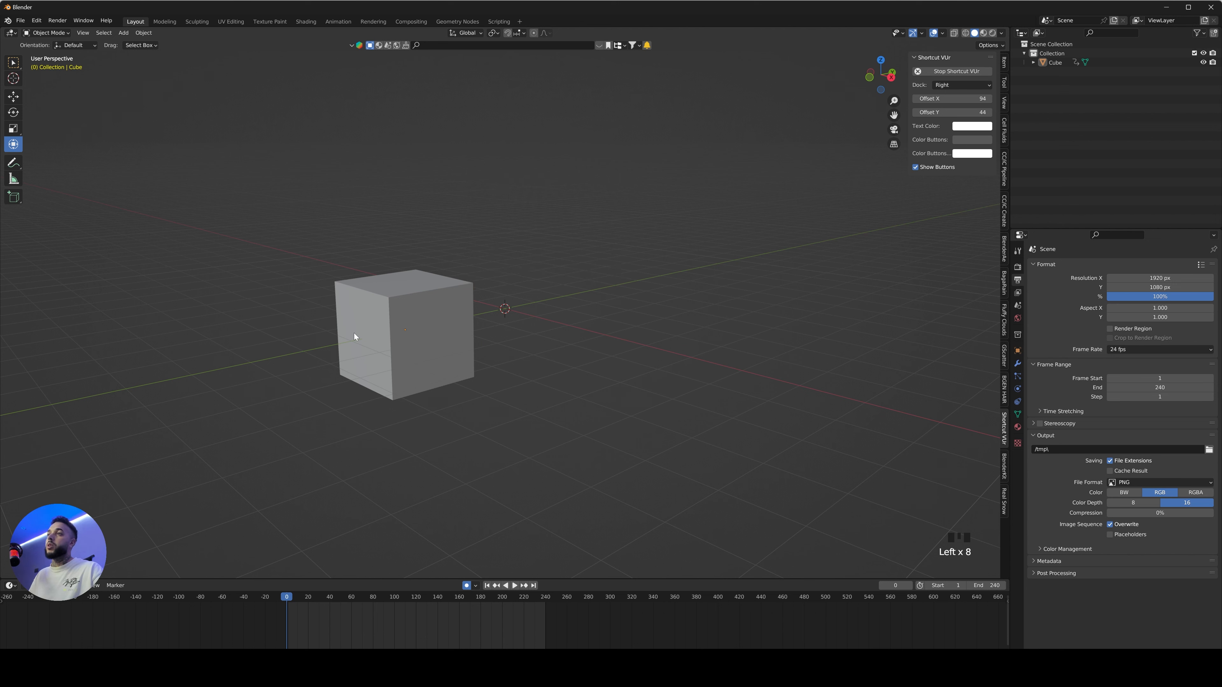
{"action": "left_click", "coordinate": [443, 306]}
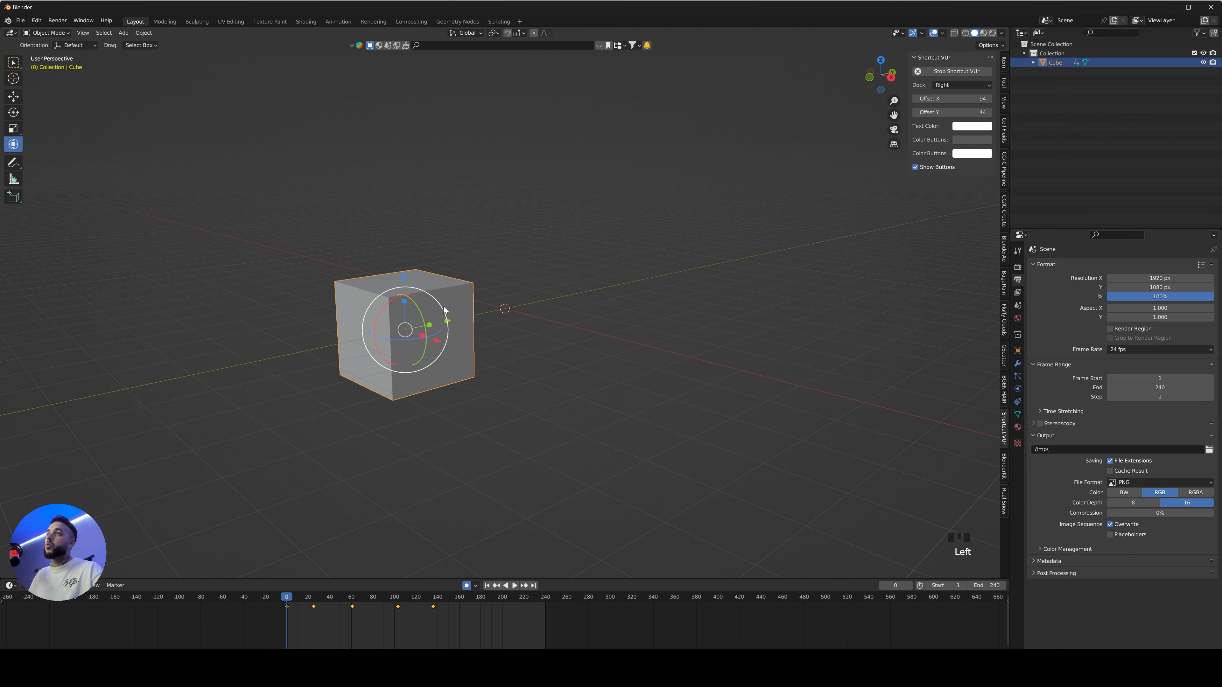
- Play back the cube's recorded animation from the start and pause it at frame 57
{"action": "key", "text": "space"}
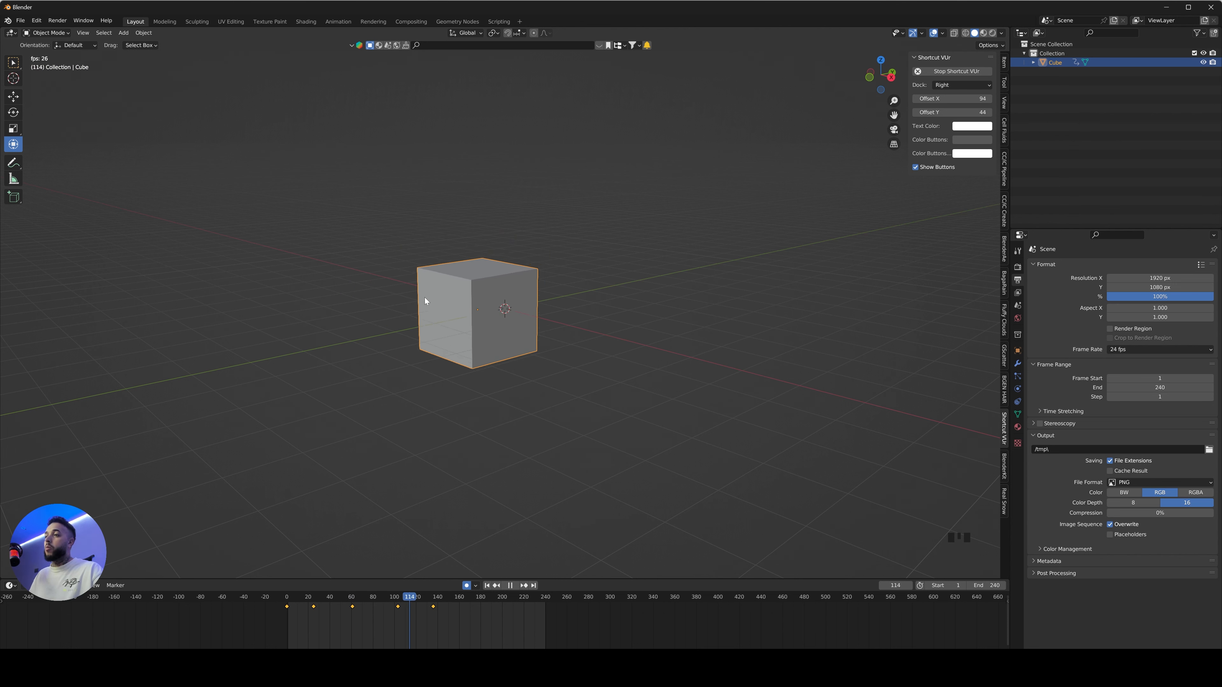
{"action": "left_click_drag", "start_coordinate": [287, 605], "coordinate": [240, 592]}
{"action": "key", "text": "space"}
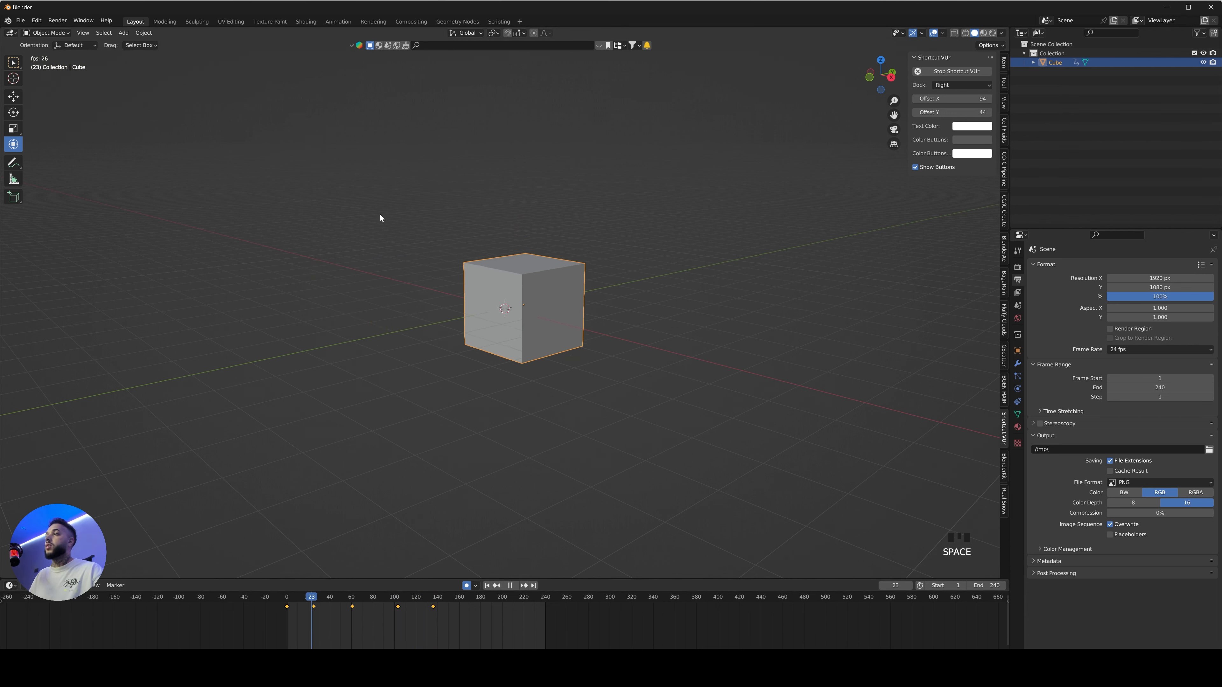
{"action": "key", "text": "space"}
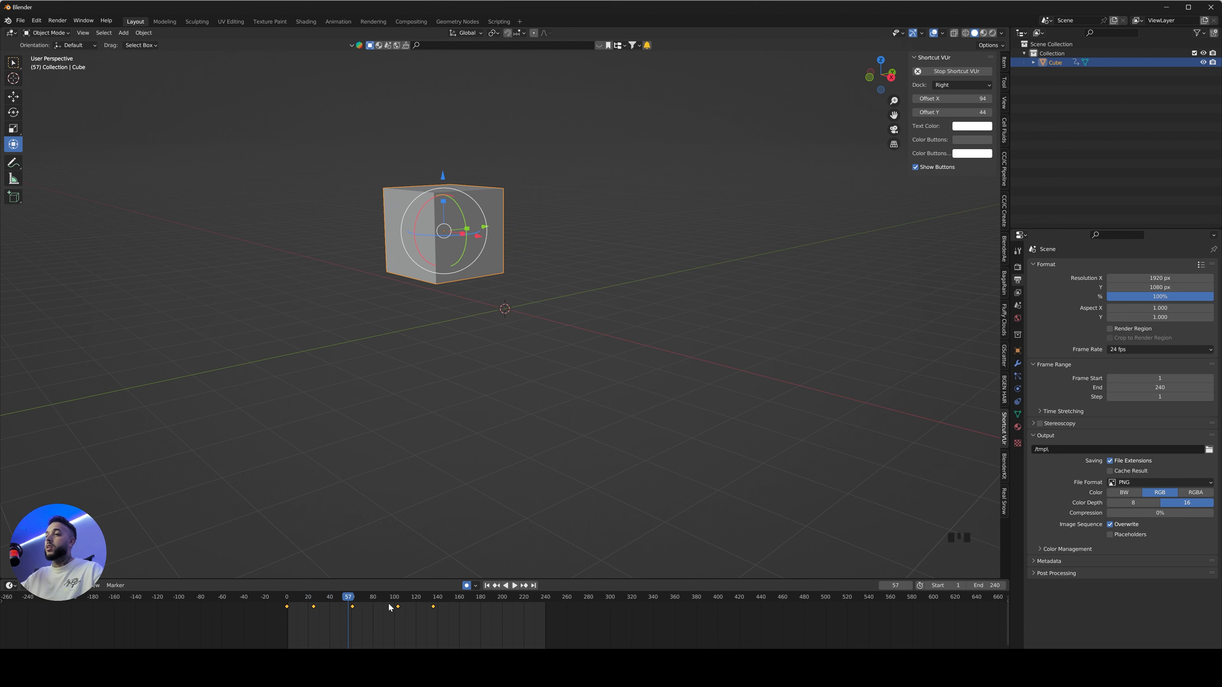
- Scale the cube's keyframes closer together in the timeline and shift them to start at frame 0
{"action": "key", "text": "s"}
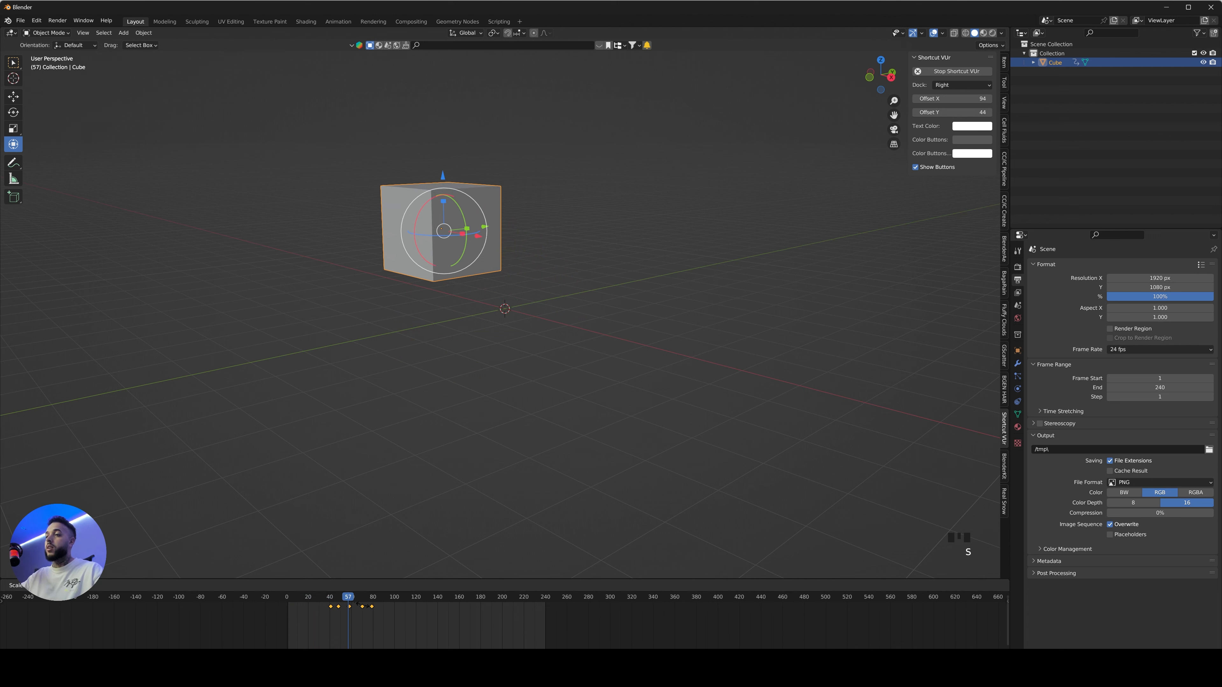
{"action": "left_click", "coordinate": [362, 605]}
{"action": "left_click_drag", "start_coordinate": [362, 606], "coordinate": [316, 607]}
{"action": "key", "text": "s"}
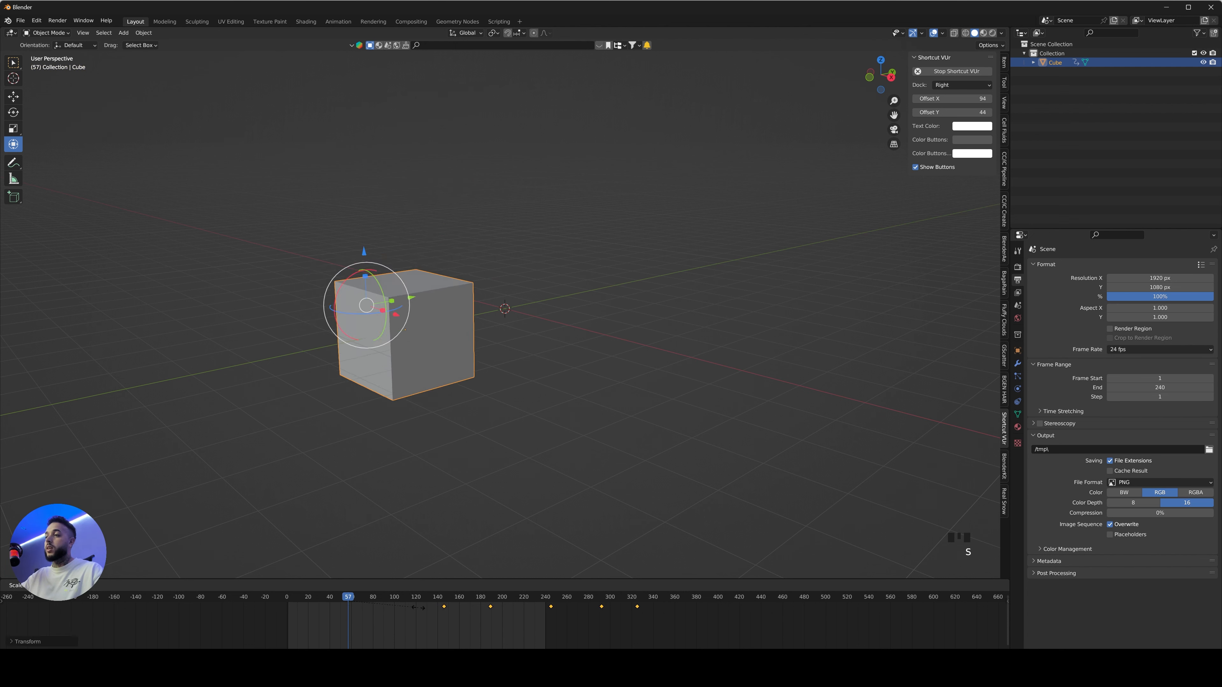
{"action": "key", "text": "Escape"}
- Replay the retimed cube animation from the beginning of the frame range and stop it
{"action": "key", "text": "shift+Left"}
{"action": "key", "text": "space"}
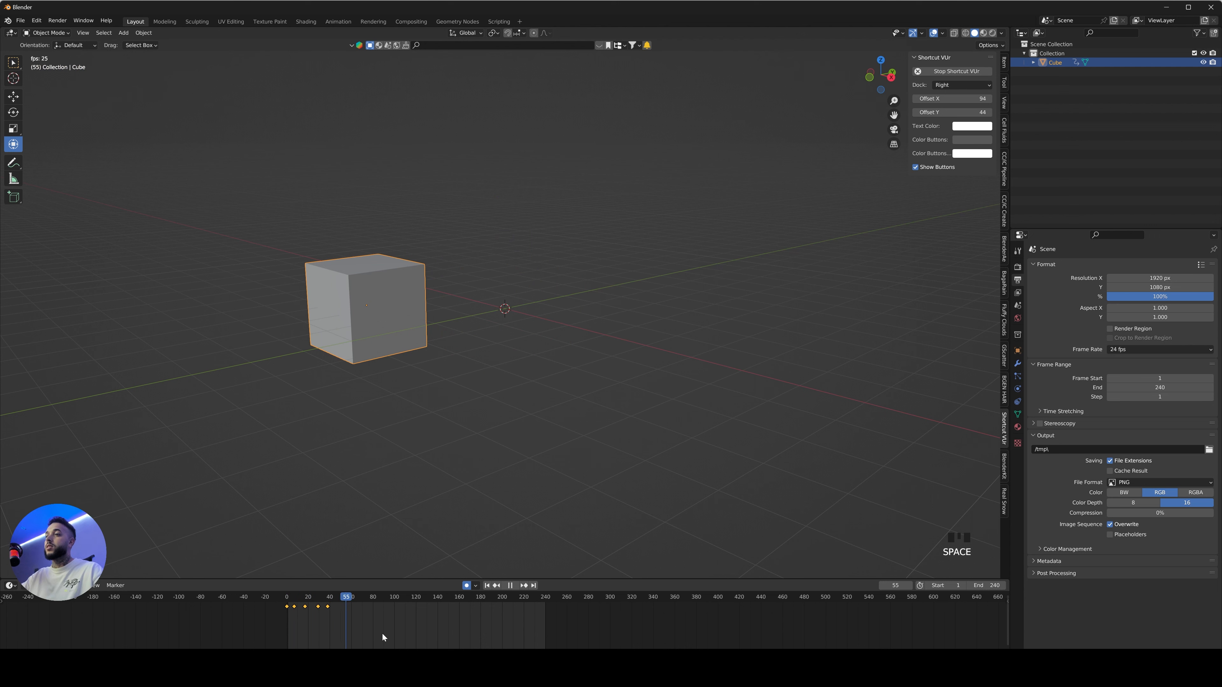
{"action": "key", "text": "space"}
- Copy the cube's five keyframes and paste them at frame 45
{"action": "key", "text": "ctrl+c"}
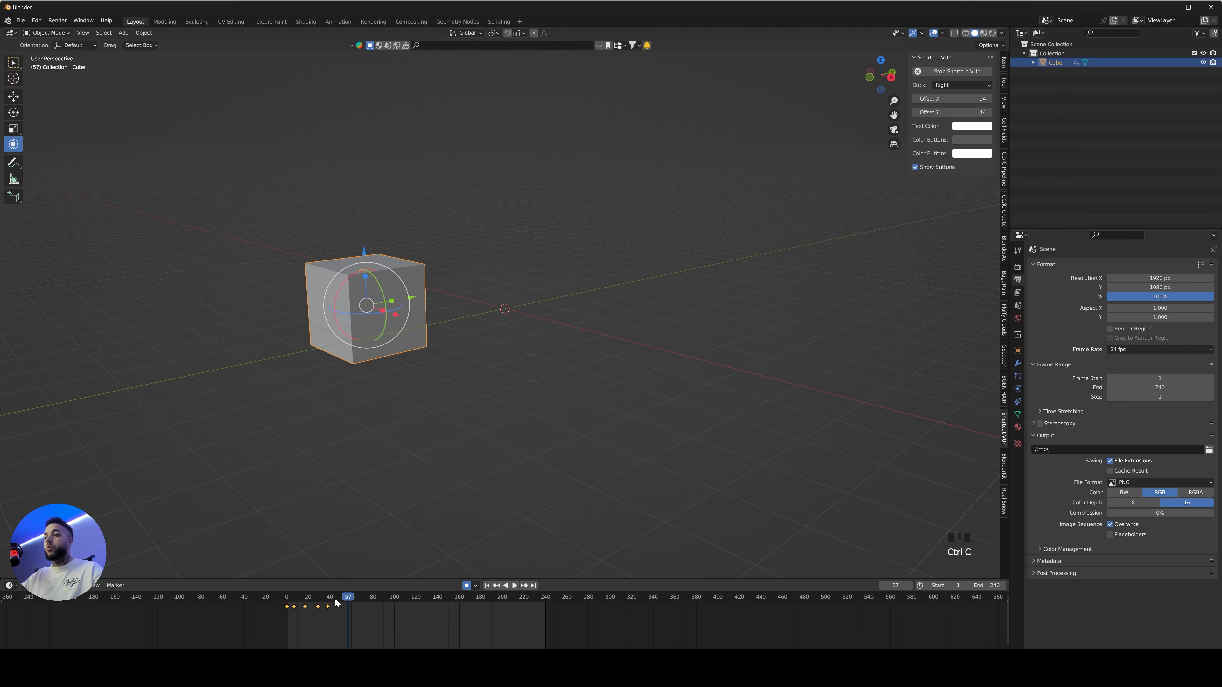
{"action": "left_click", "coordinate": [336, 597]}
{"action": "key", "text": "ctrl+v"}
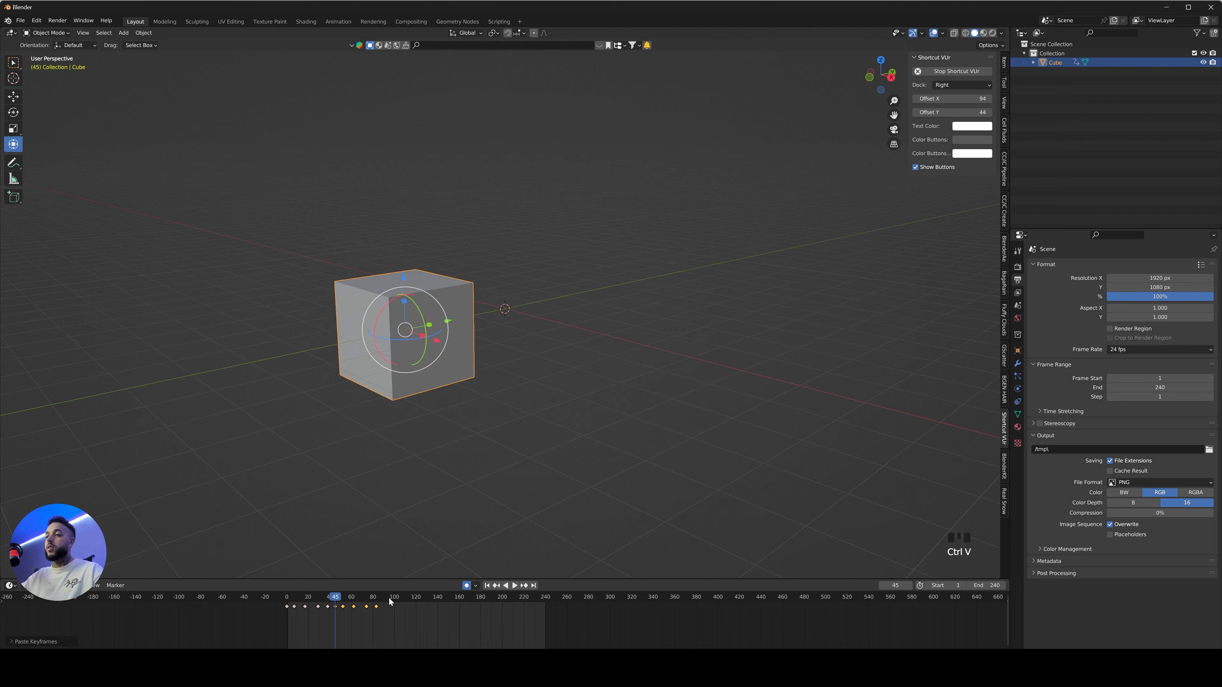
- Paste a copy of all the cube's keyframes at about frame 95 and play back the repeated animation
{"action": "left_click_drag", "start_coordinate": [243, 609], "coordinate": [288, 598]}
{"action": "left_click", "coordinate": [382, 598]}
{"action": "left_click", "coordinate": [389, 598]}
{"action": "key", "text": "ctrl+v"}
{"action": "key", "text": "space"}
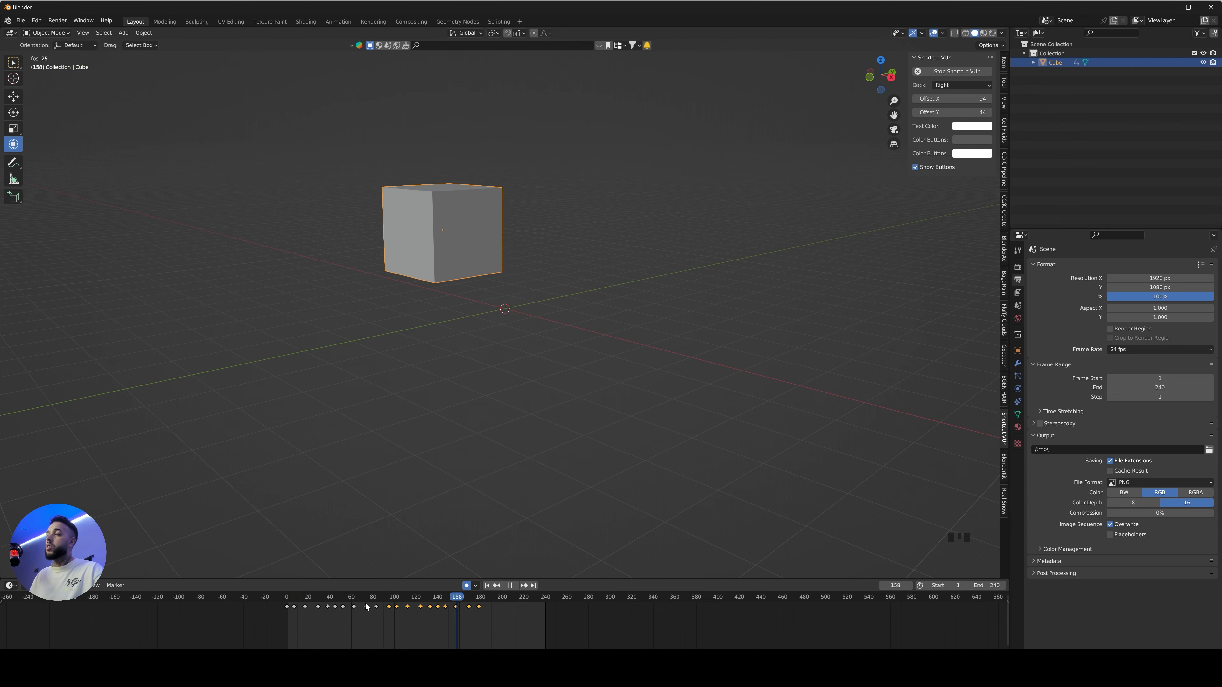
{"action": "key", "text": "space"}
- Delete all of the cube's keyframes from the timeline and return to frame 0
{"action": "left_click", "coordinate": [521, 610]}
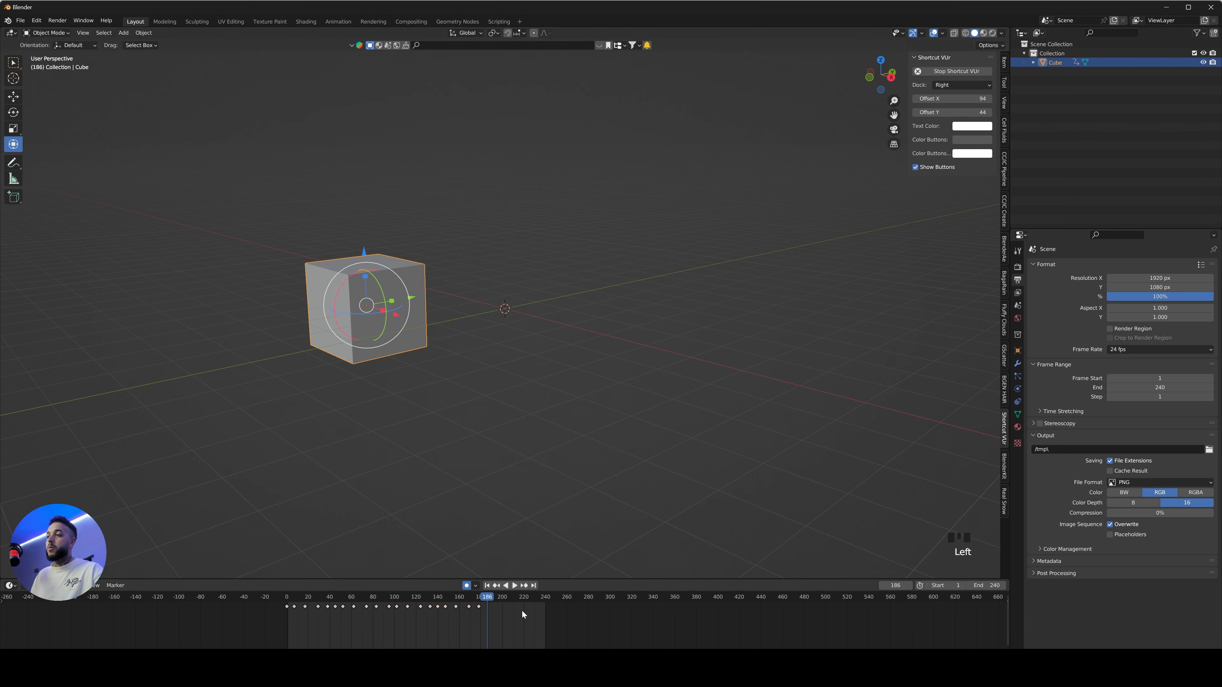
{"action": "left_click_drag", "start_coordinate": [521, 611], "coordinate": [244, 600]}
{"action": "key", "text": "Delete"}
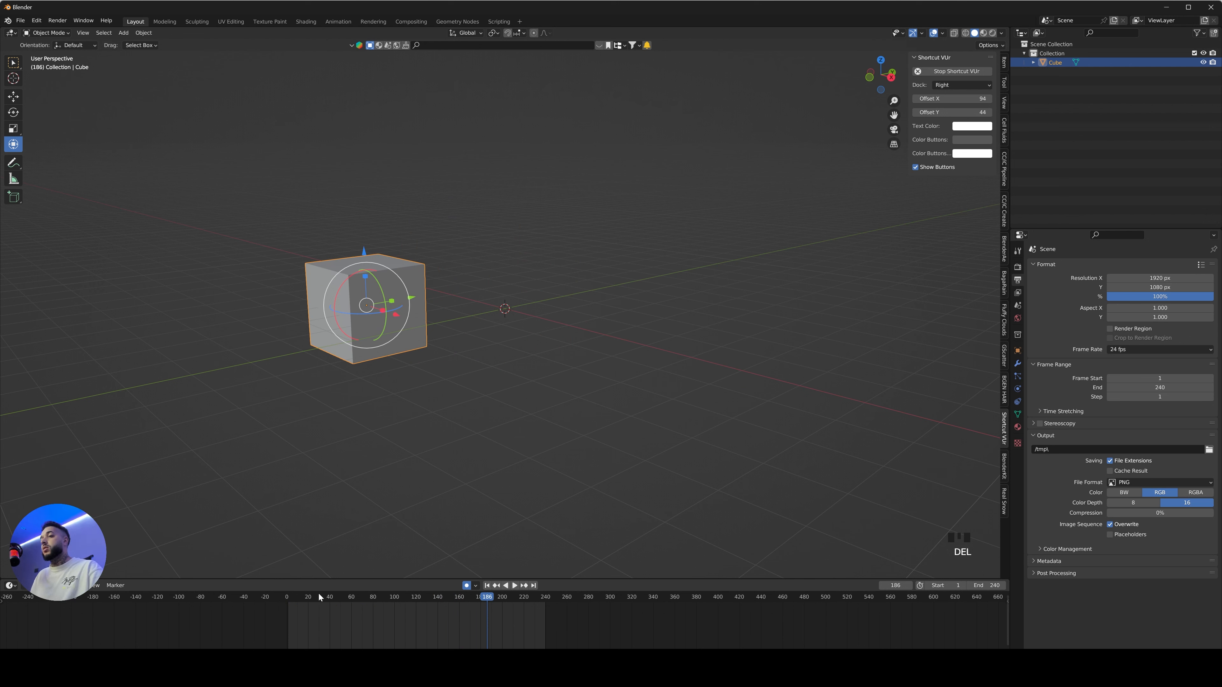
{"action": "left_click", "coordinate": [286, 598]}
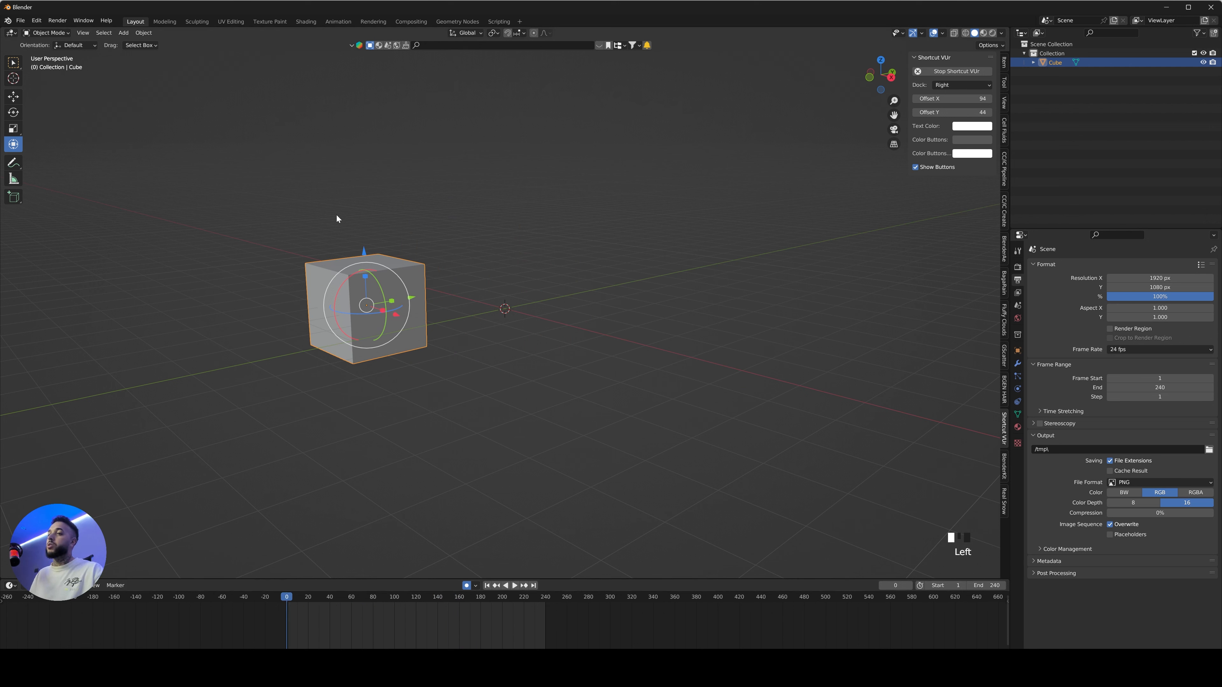
- Move the cube back along the Y axis to sit above the world origin
{"action": "right_click", "coordinate": [487, 198]}
{"action": "left_click", "coordinate": [392, 245]}
{"action": "left_click", "coordinate": [407, 278]}
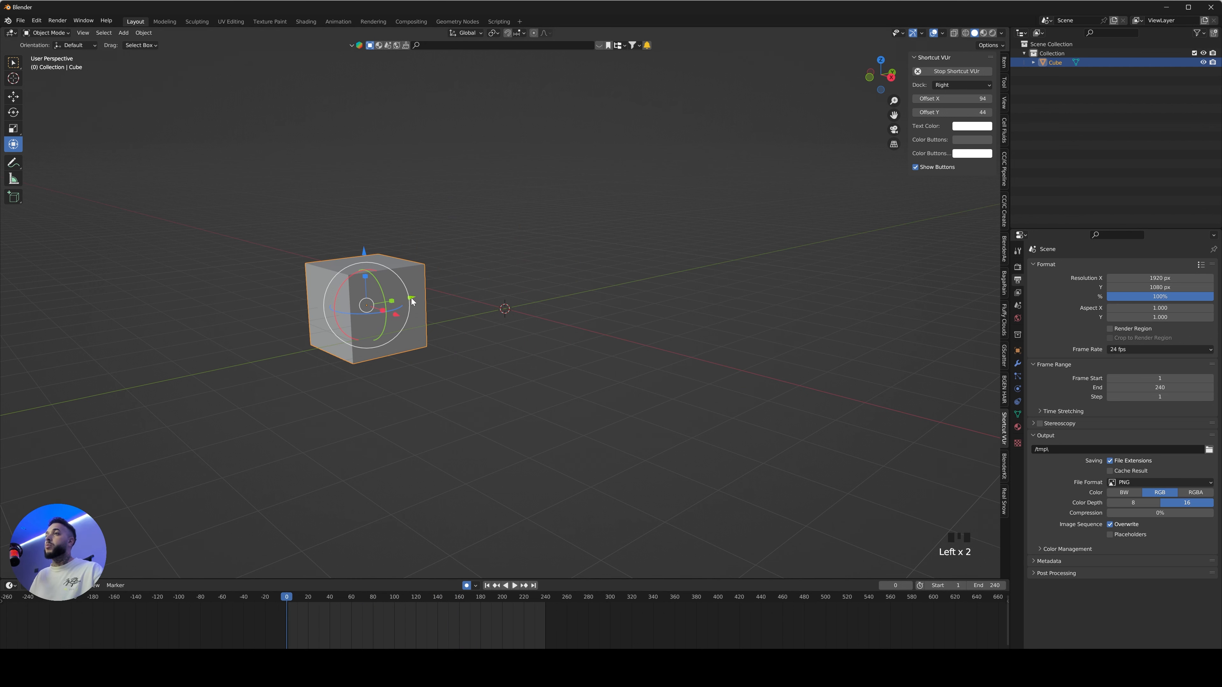
{"action": "left_click_drag", "start_coordinate": [411, 299], "coordinate": [542, 307]}
{"action": "middle_click_drag", "start_coordinate": [572, 273], "coordinate": [532, 299]}
{"action": "left_click_drag", "start_coordinate": [618, 273], "coordinate": [517, 337]}
{"action": "middle_click_drag", "start_coordinate": [551, 332], "coordinate": [588, 294]}
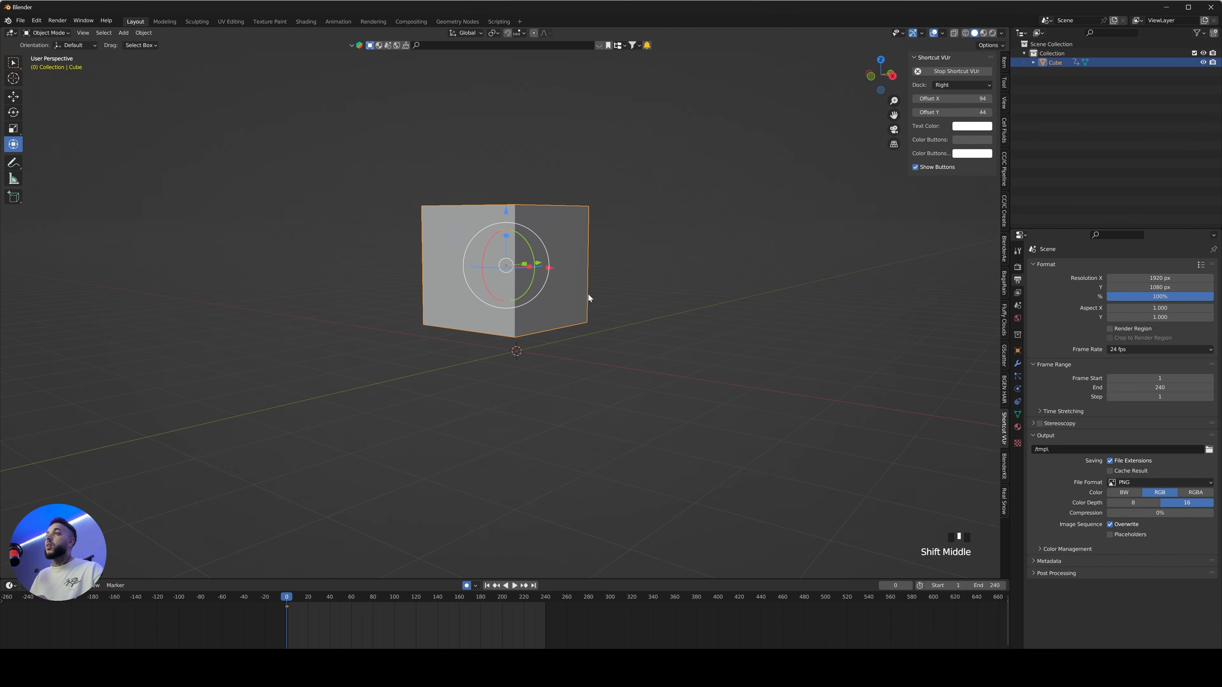
- Turn off auto keying and delete the cube's keyframe at frame 0
{"action": "left_click", "coordinate": [465, 587]}
{"action": "key", "text": "Delete"}
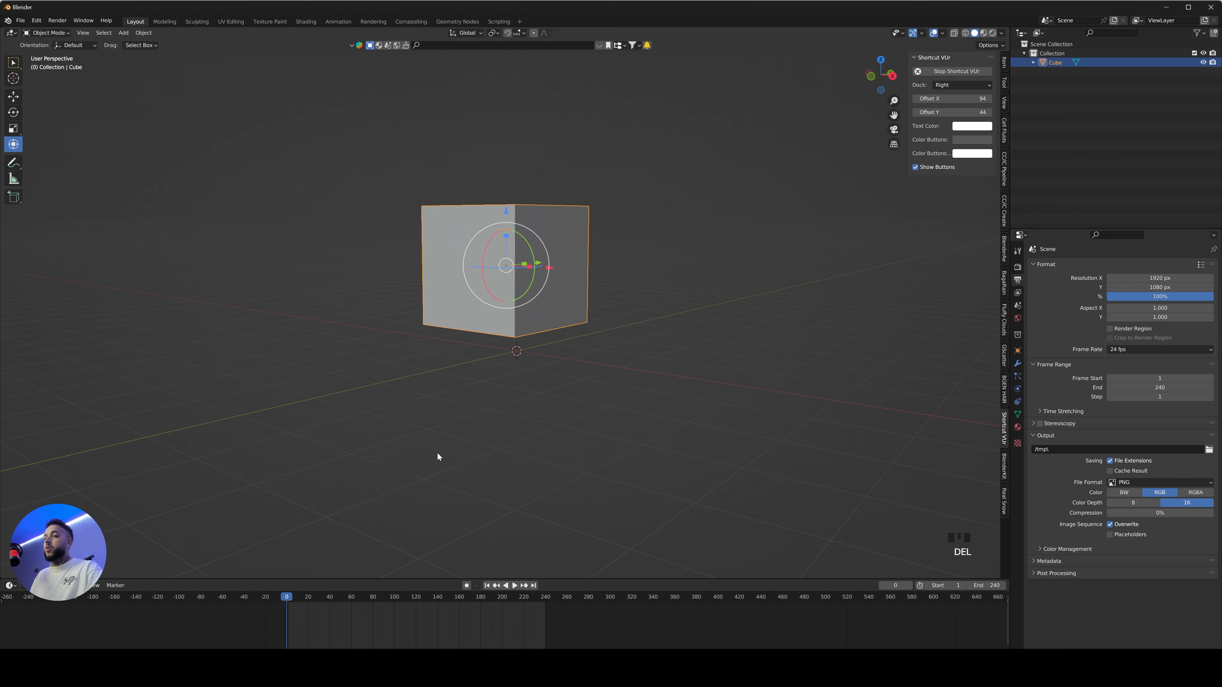
{"action": "middle_click_drag", "start_coordinate": [451, 270], "coordinate": [646, 211]}
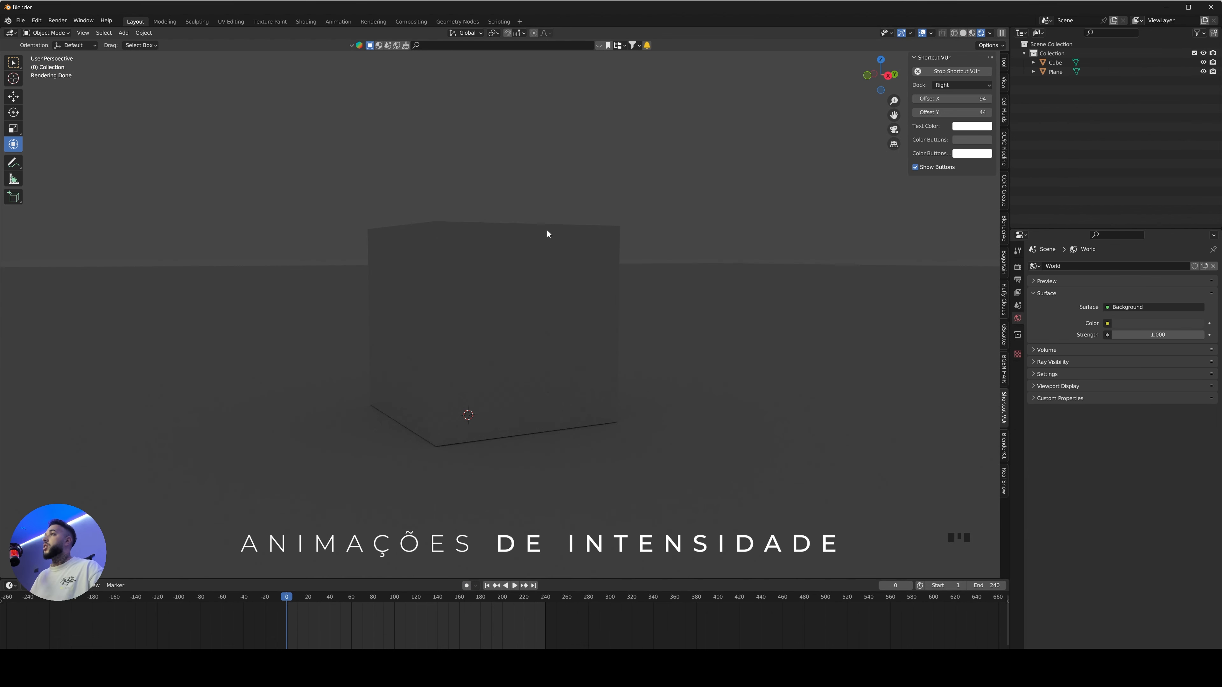
- Add a point light to the scene and move it beside the cube above the plane
{"action": "key", "text": "shift+a"}
{"action": "mouse_move", "coordinate": [459, 279]}
{"action": "left_click", "coordinate": [506, 274]}
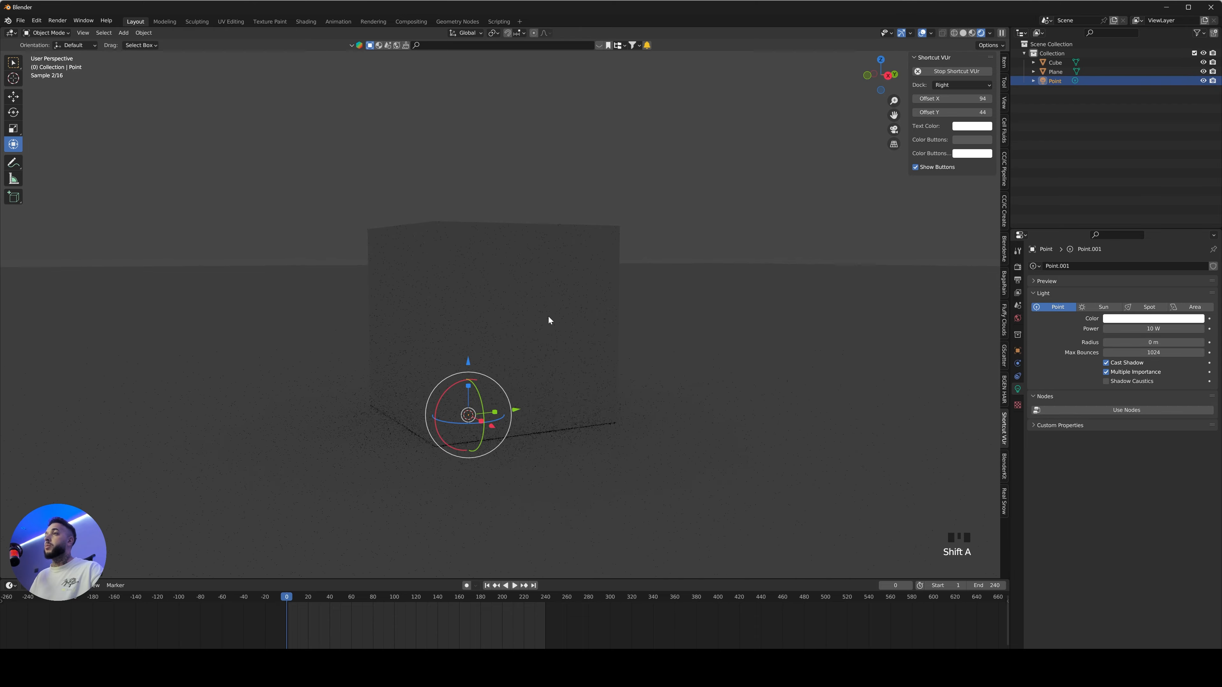
{"action": "key", "text": "g"}
{"action": "left_click", "coordinate": [634, 384]}
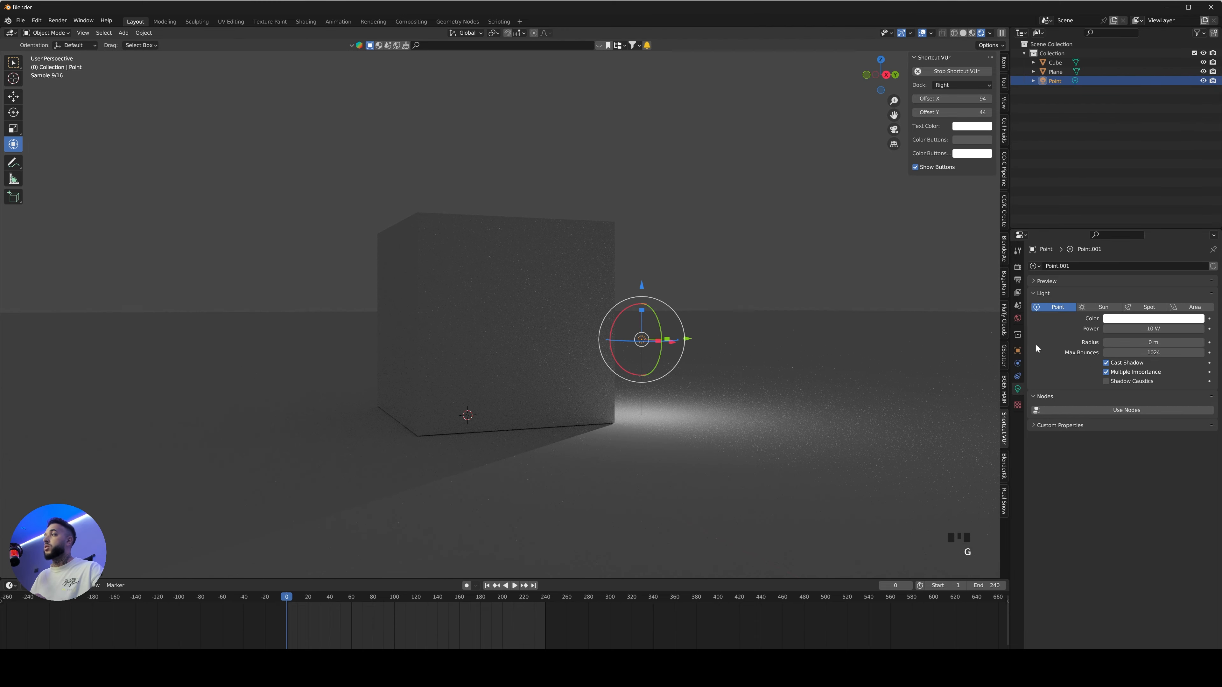
- Set the point light's power to 1200 W and view its lighting on the cube
{"action": "left_click", "coordinate": [1153, 328]}
{"action": "type", "text": "1200"}
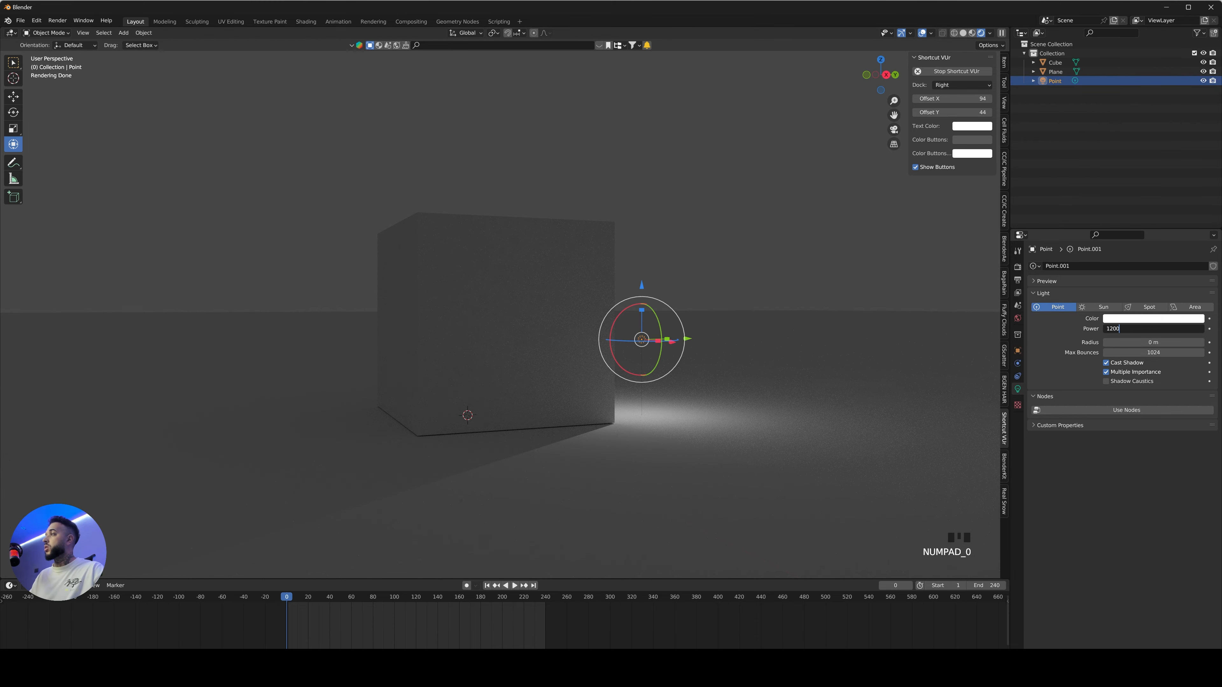
{"action": "key", "text": "Return"}
{"action": "middle_click_drag", "start_coordinate": [663, 216], "coordinate": [598, 253]}
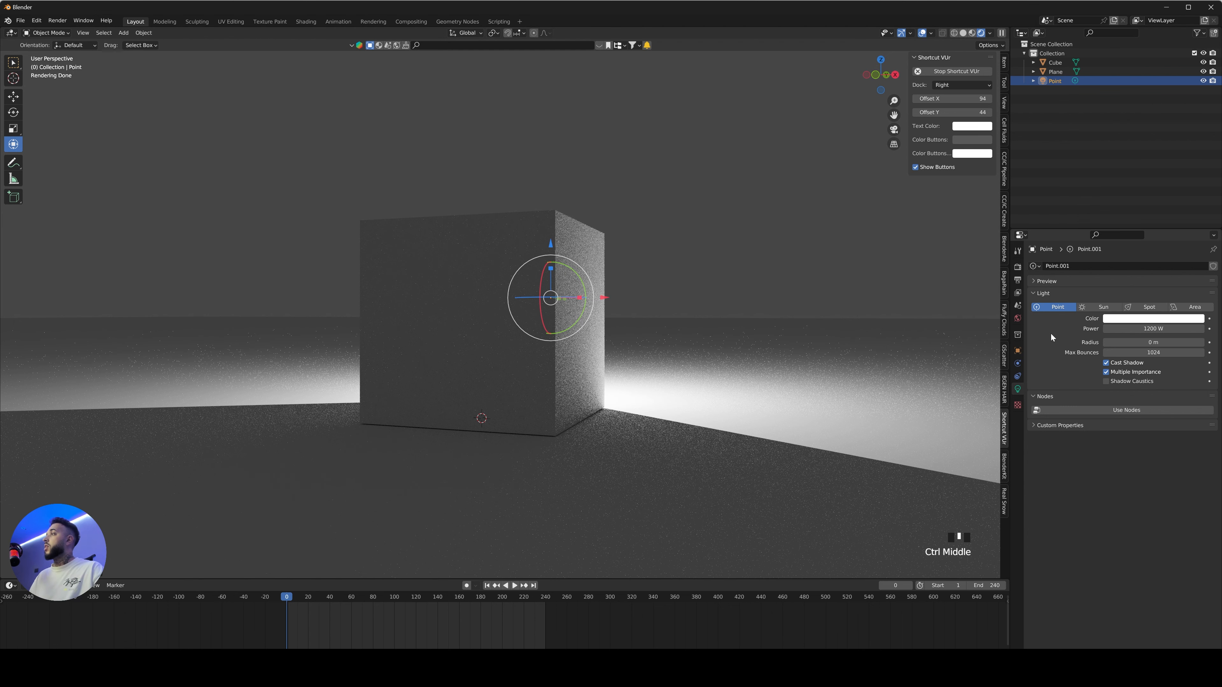
- Set the point light's power to 0 W at frame 0
{"action": "left_click", "coordinate": [1157, 329]}
{"action": "type", "text": "0"}
{"action": "key", "text": "Return"}
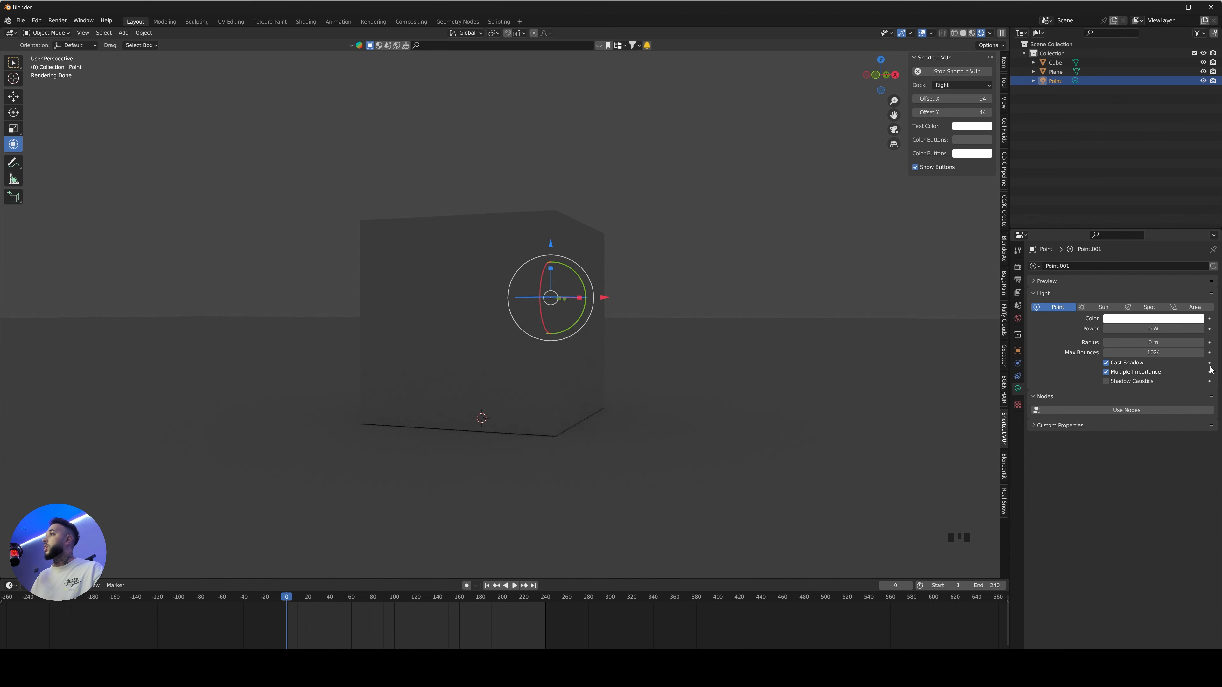
- Keyframe the point light's power at 0 W on frame 0 and at 1500 W on frame 41
{"action": "left_click", "coordinate": [1210, 330]}
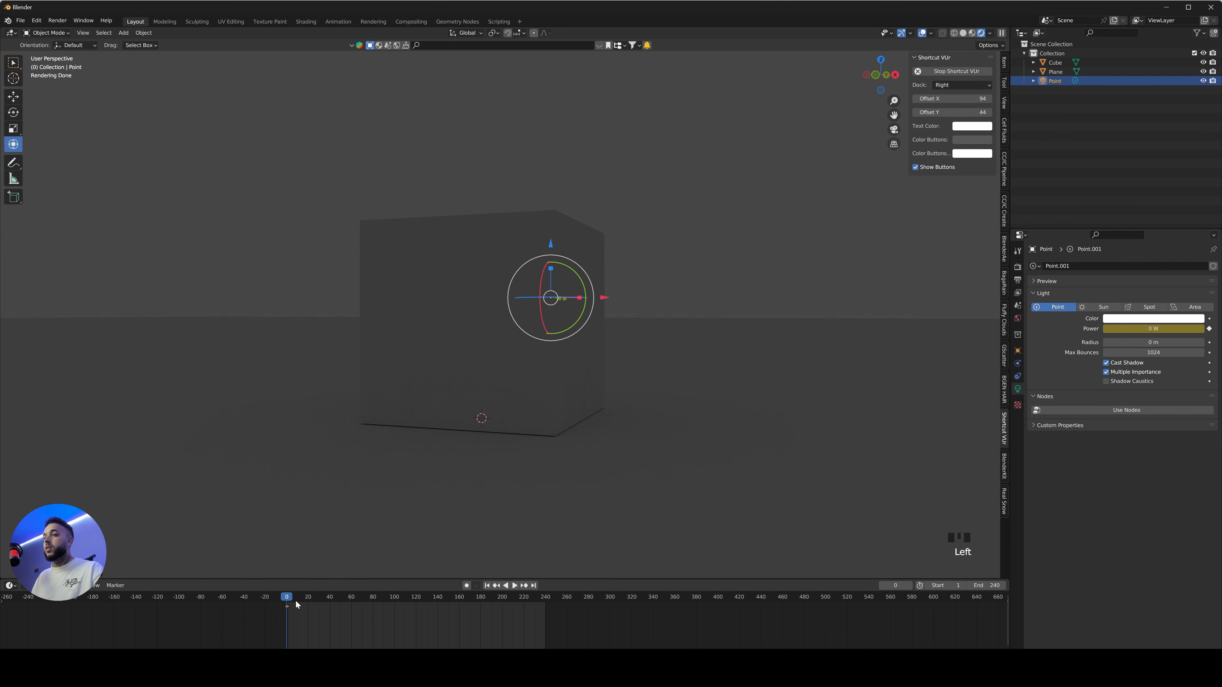
{"action": "left_click_drag", "start_coordinate": [295, 600], "coordinate": [331, 600]}
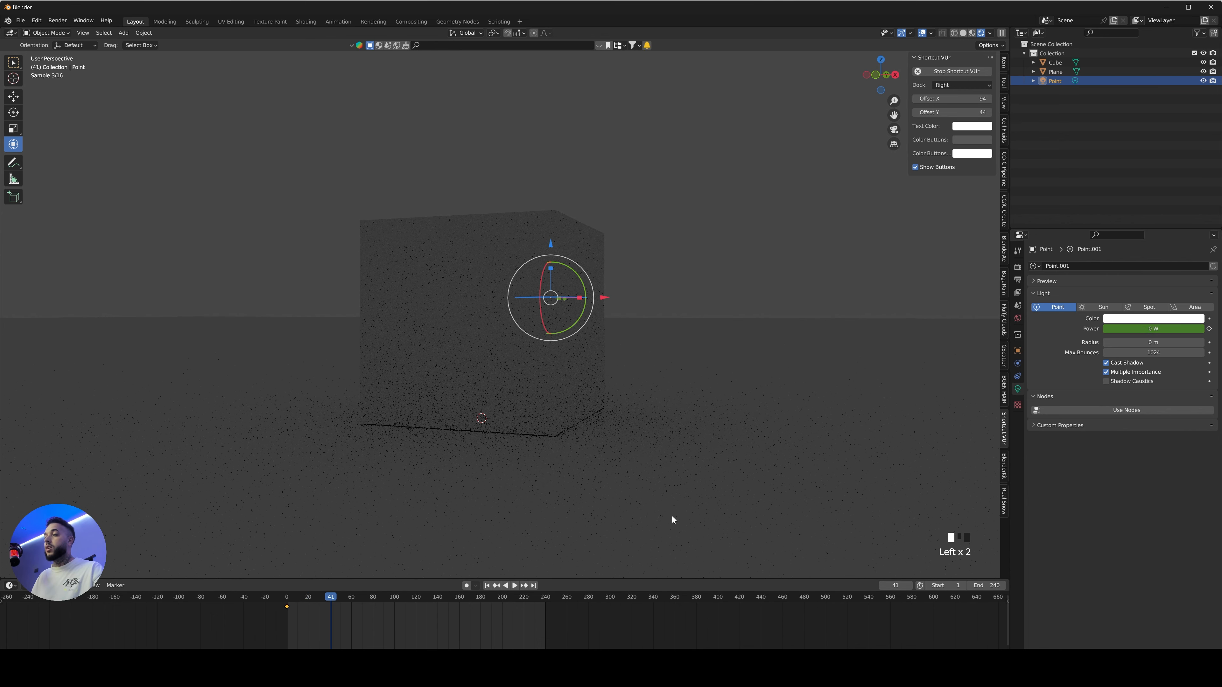
{"action": "left_click", "coordinate": [1158, 327]}
{"action": "type", "text": "1500"}
{"action": "key", "text": "Return"}
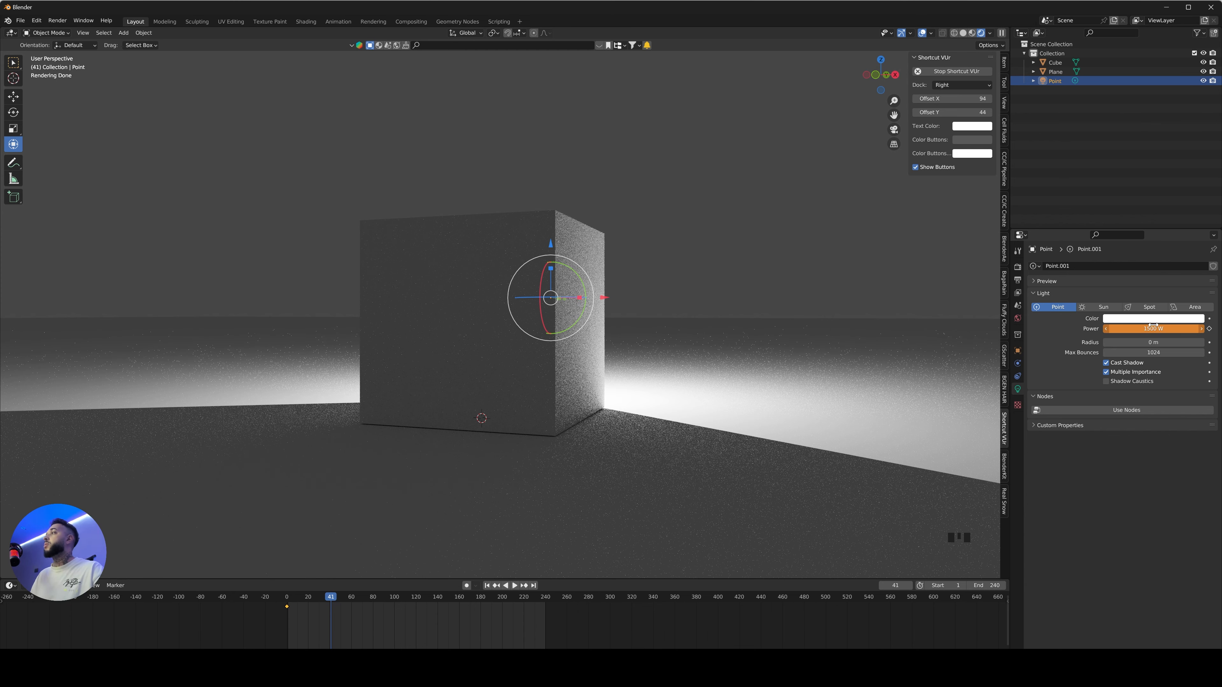
{"action": "left_click", "coordinate": [1210, 329]}
- Play back the light intensity animation from frame 0 several times, finishing with the point light deselected
{"action": "left_click", "coordinate": [287, 597]}
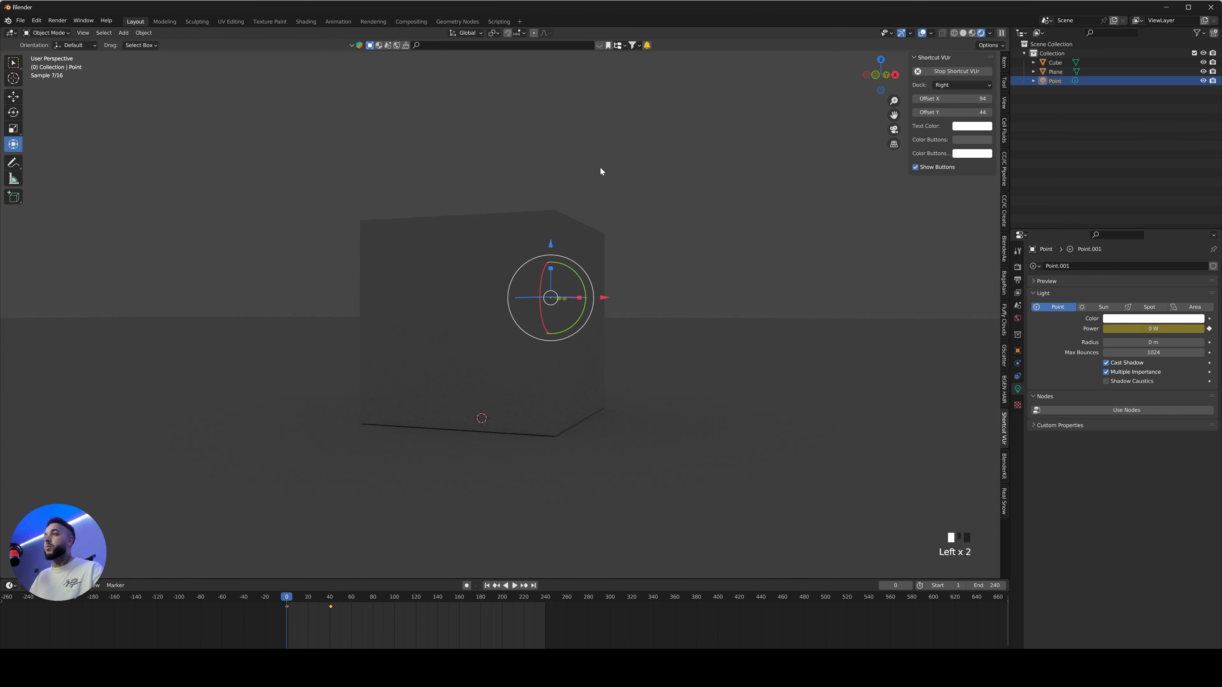
{"action": "key", "text": "space"}
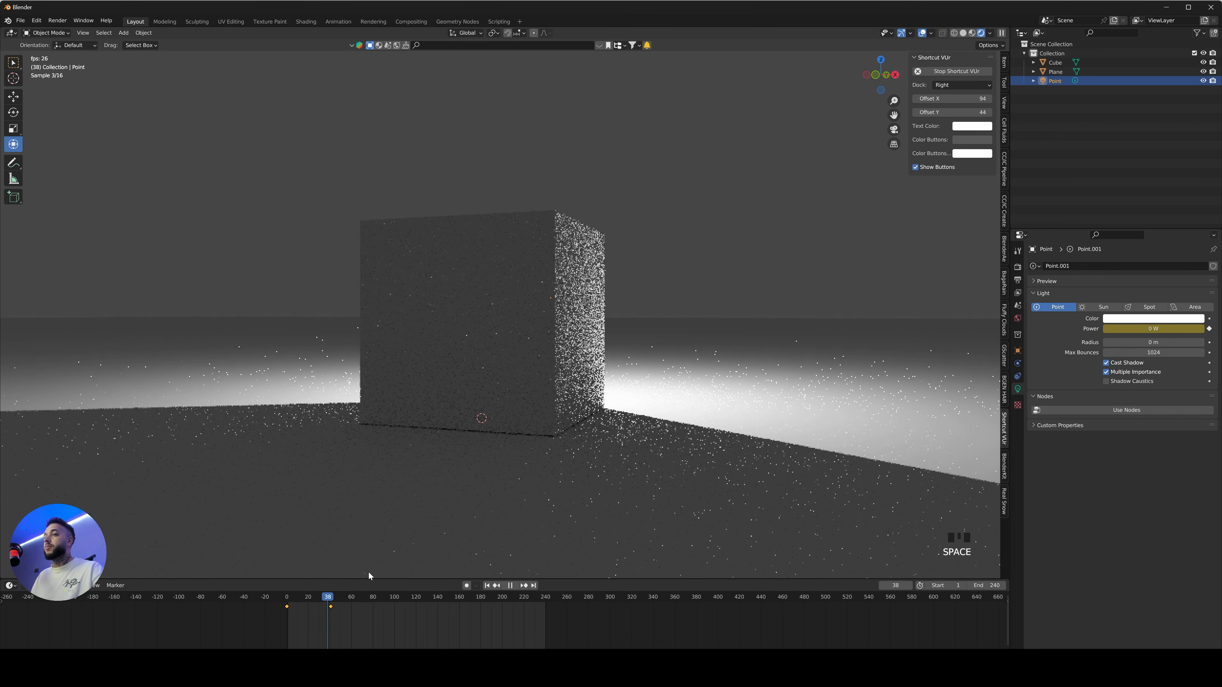
{"action": "key", "text": "space"}
{"action": "left_click_drag", "start_coordinate": [316, 598], "coordinate": [286, 602]}
{"action": "key", "text": "space"}
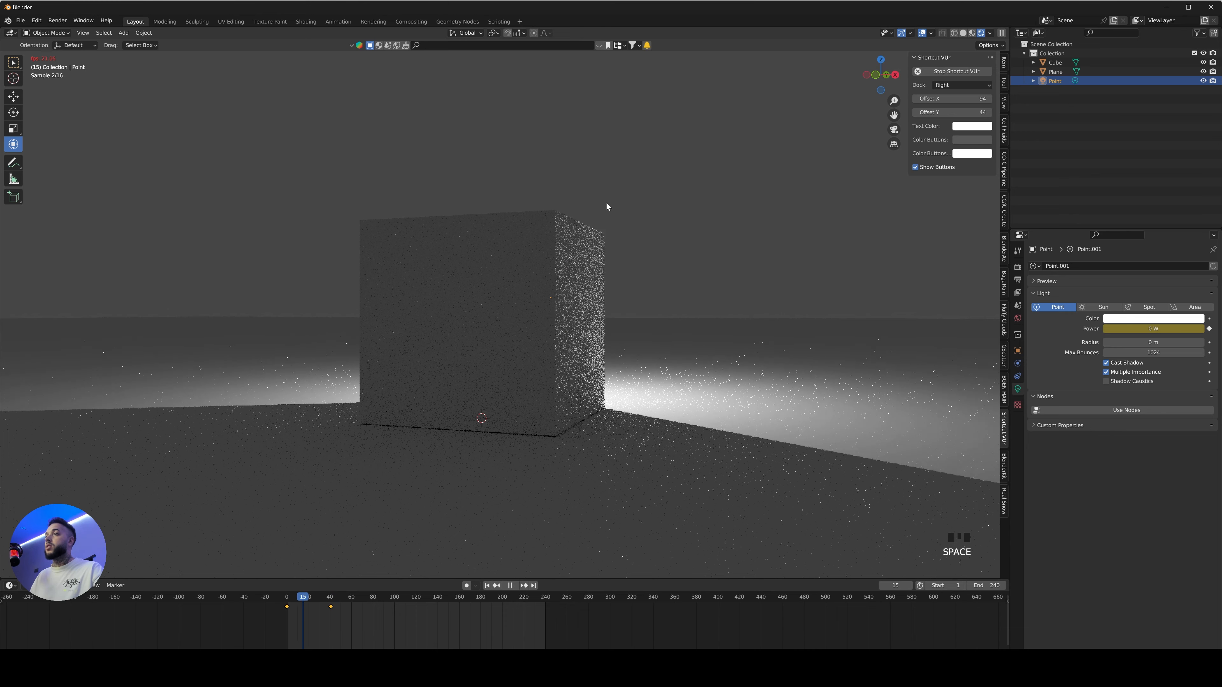
{"action": "key", "text": "space"}
{"action": "key", "text": "Left"}
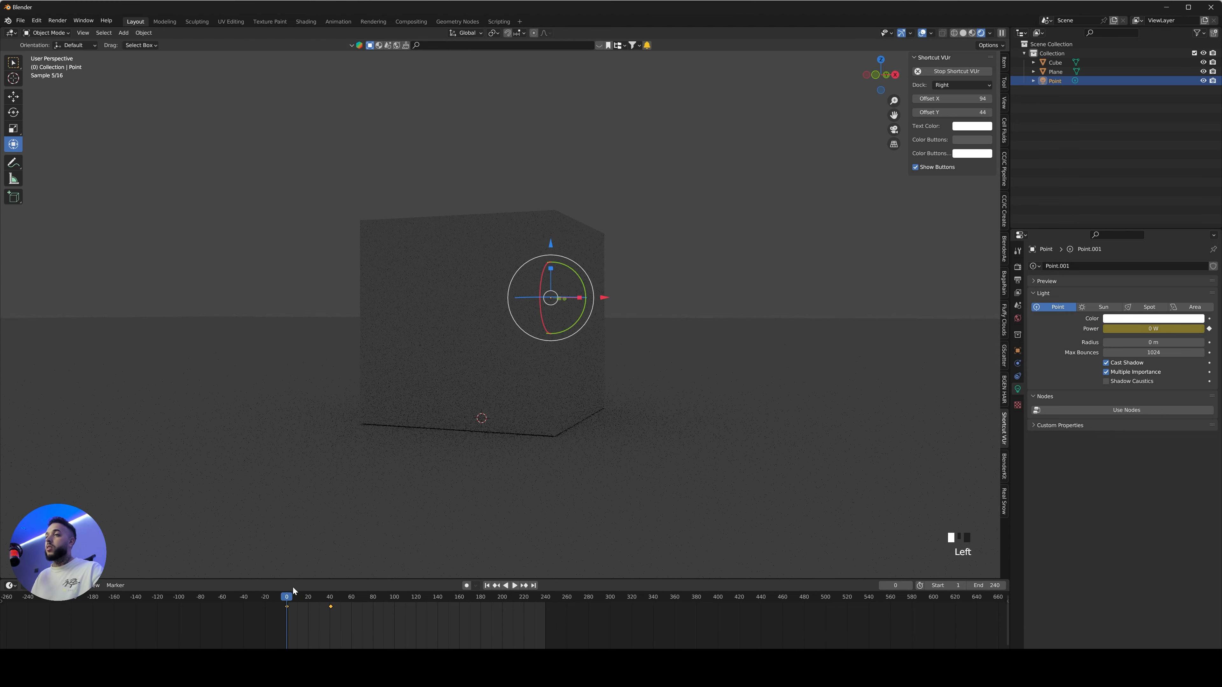
{"action": "key", "text": "space"}
{"action": "key", "text": "space"}
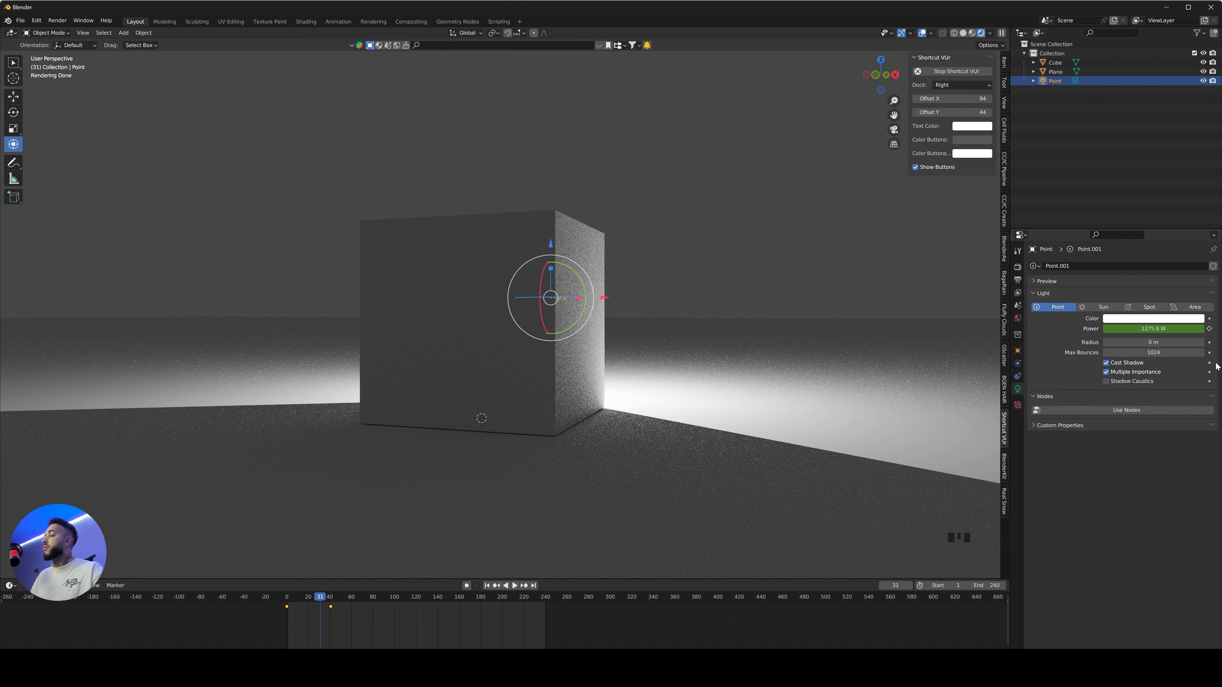
{"action": "left_click_drag", "start_coordinate": [323, 618], "coordinate": [287, 617]}
{"action": "key", "text": "space"}
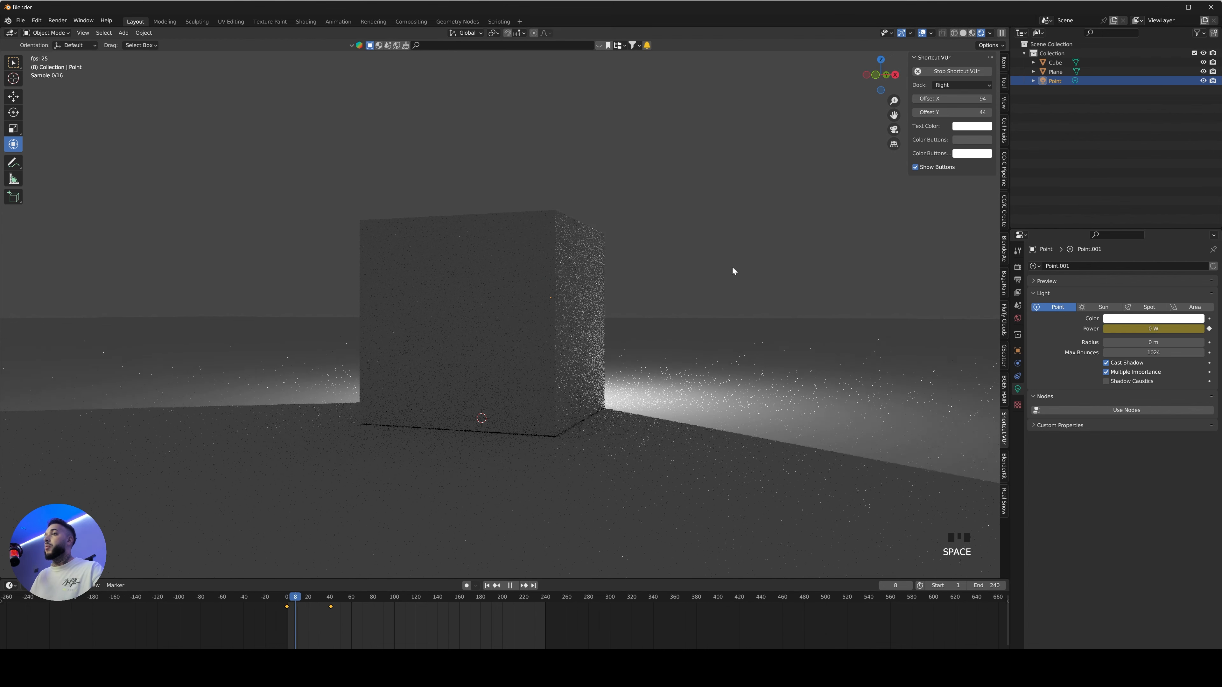
{"action": "key", "text": "space"}
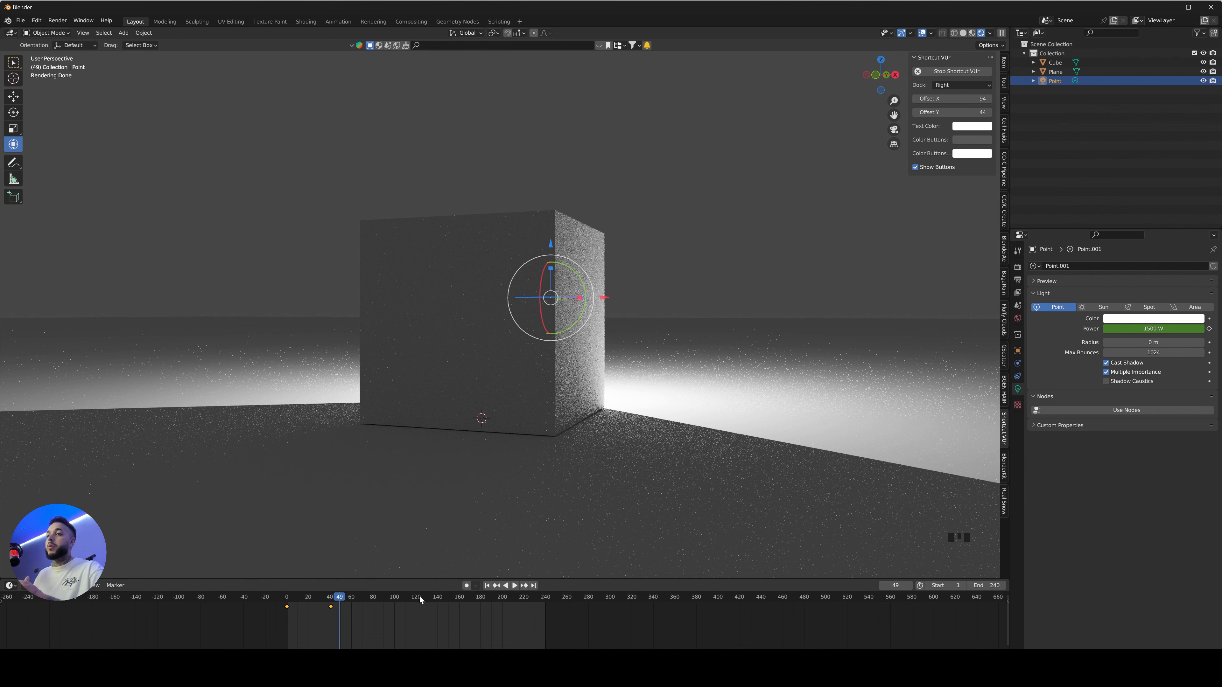
{"action": "left_click", "coordinate": [430, 103]}
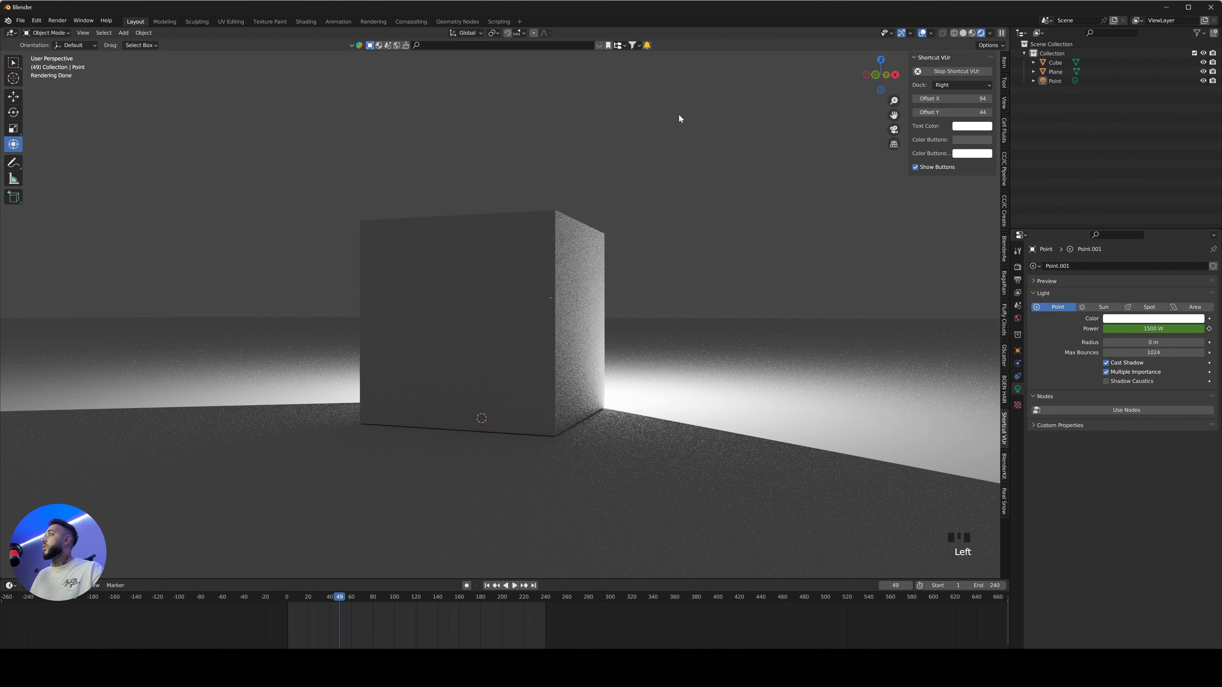
{"action": "middle_click_drag", "start_coordinate": [654, 272], "coordinate": [700, 213]}
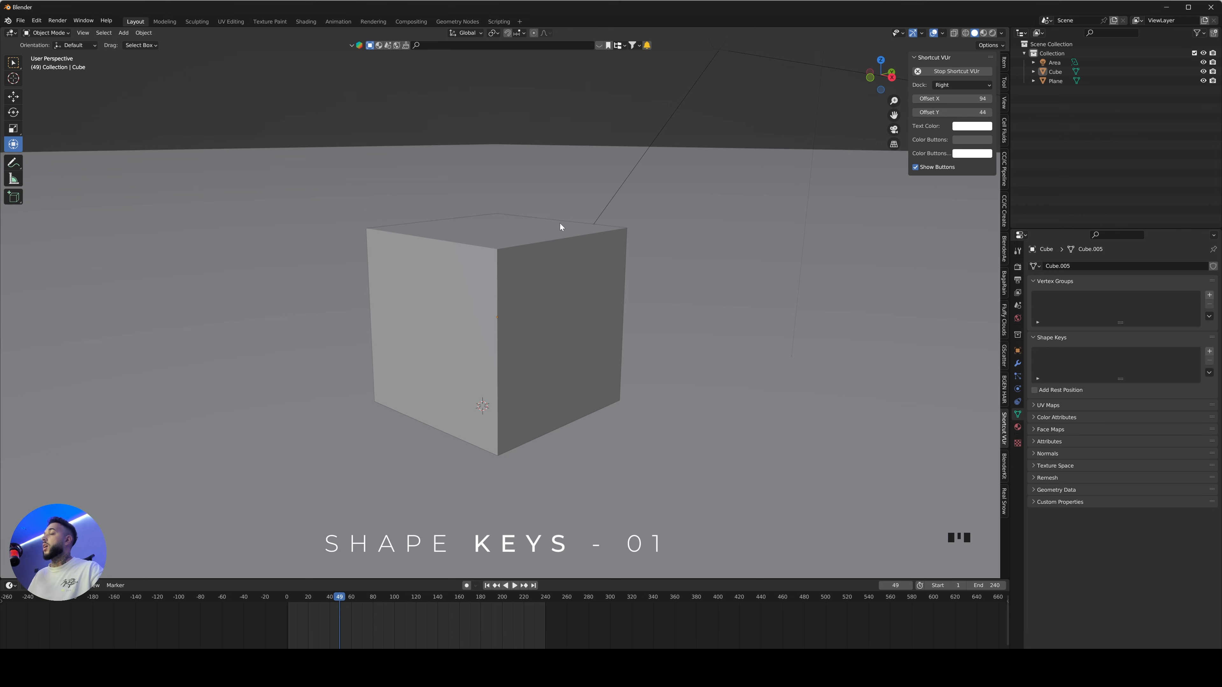
- Select the cube and add a basis shape key and a second shape key to it
{"action": "left_click", "coordinate": [560, 224]}
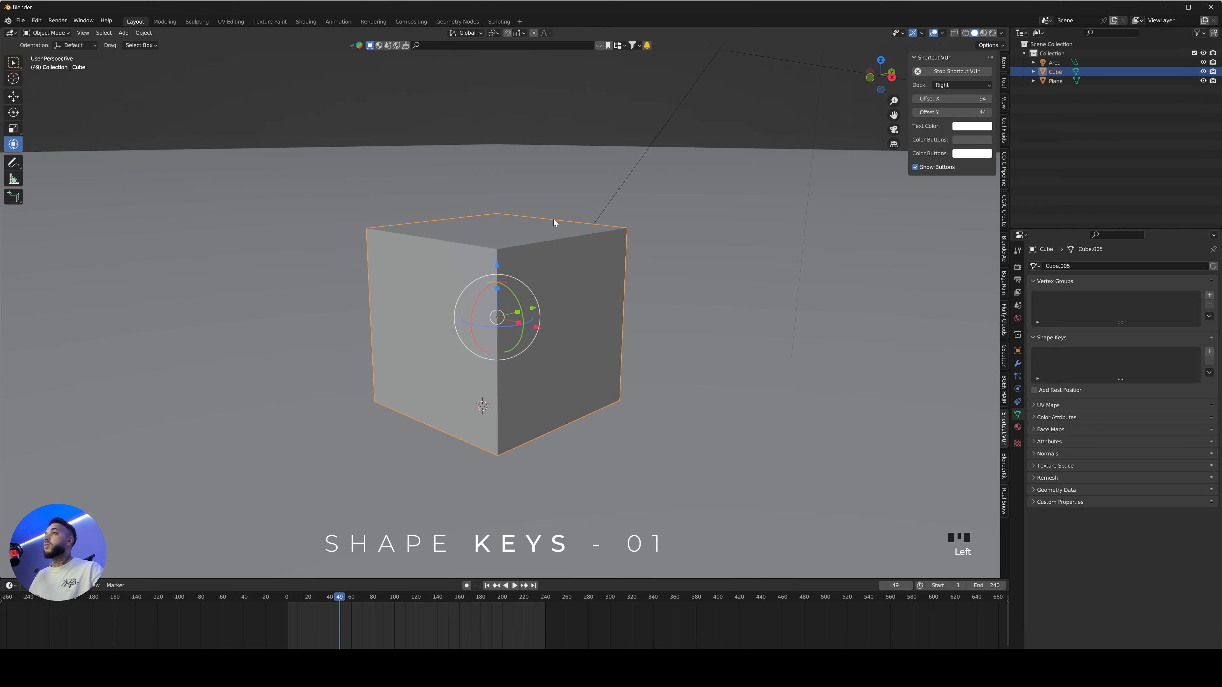
{"action": "middle_click_drag", "start_coordinate": [549, 209], "coordinate": [555, 251], "text": "ctrl"}
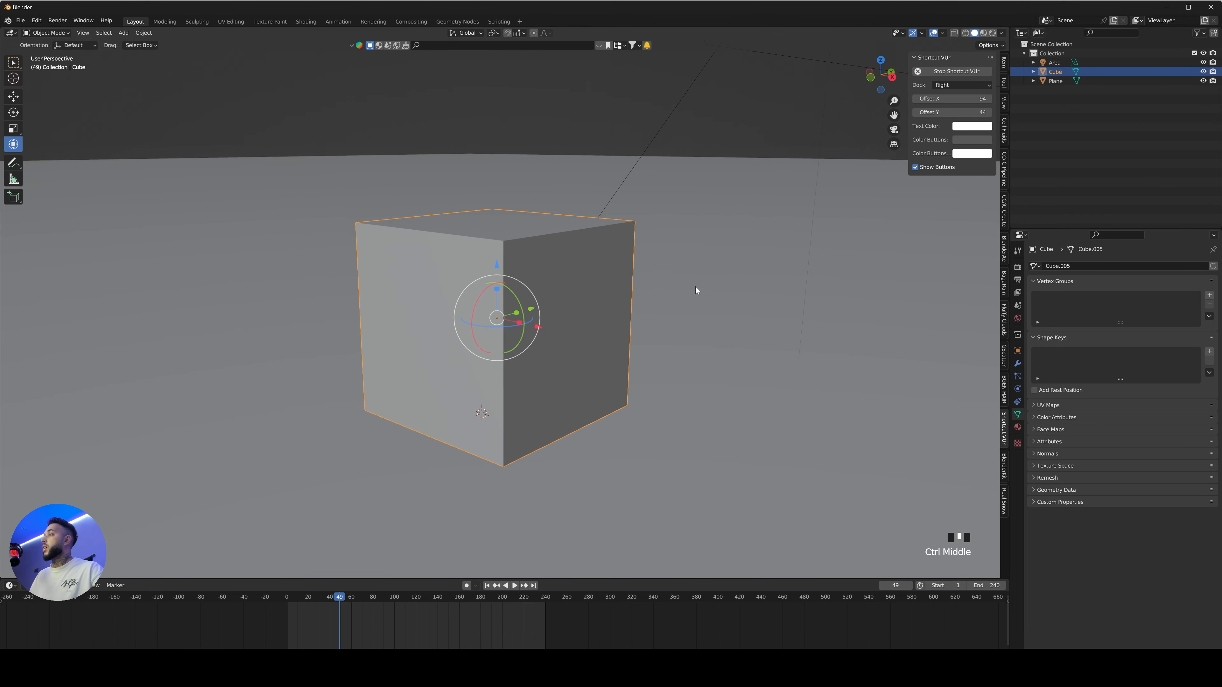
{"action": "left_click", "coordinate": [557, 147]}
{"action": "left_click", "coordinate": [537, 265]}
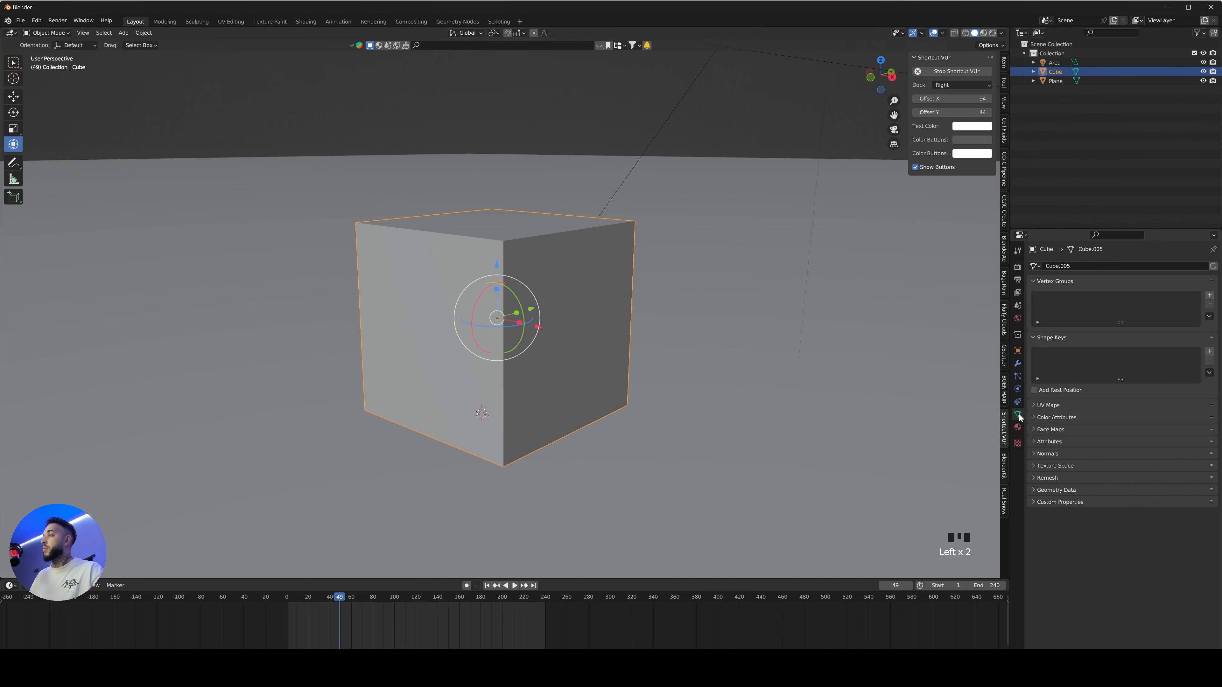
{"action": "left_click", "coordinate": [1210, 352]}
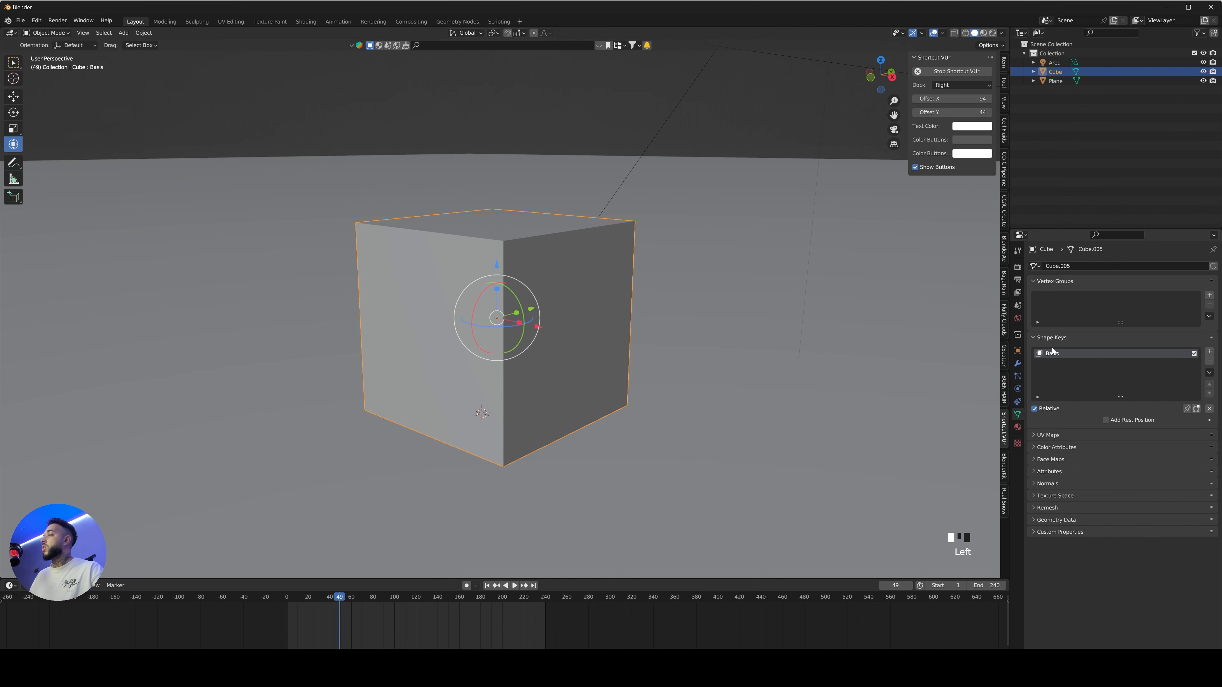
{"action": "left_click", "coordinate": [1210, 352]}
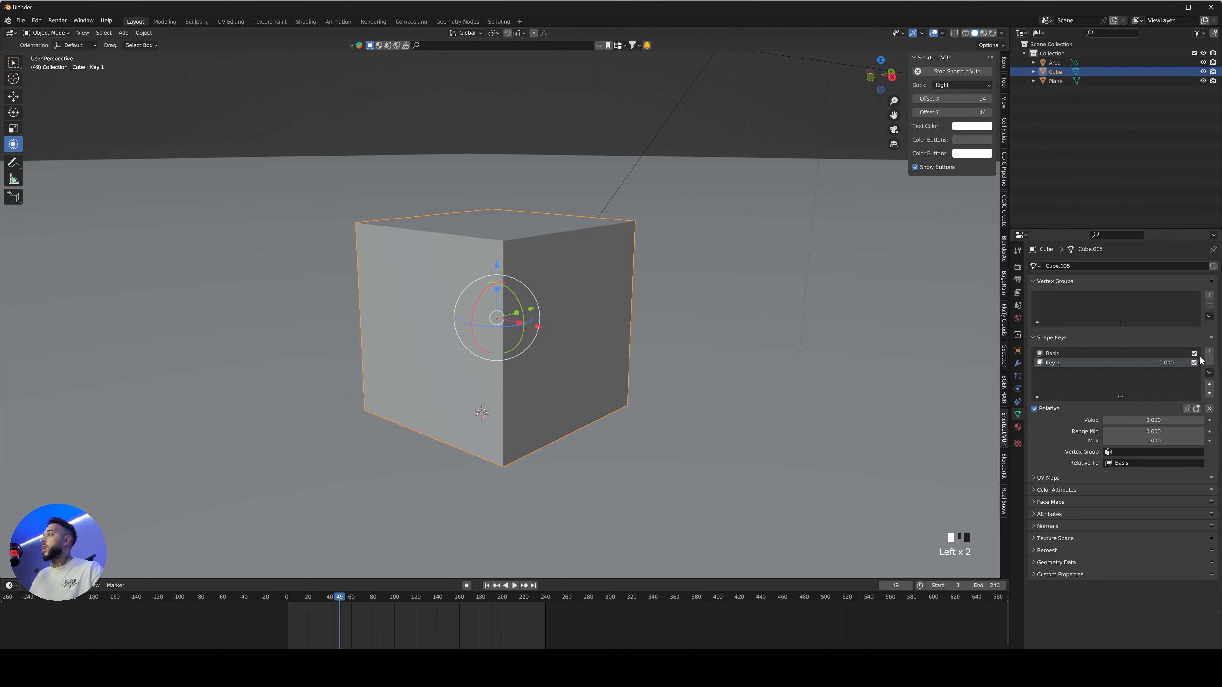
{"action": "left_click", "coordinate": [1058, 354]}
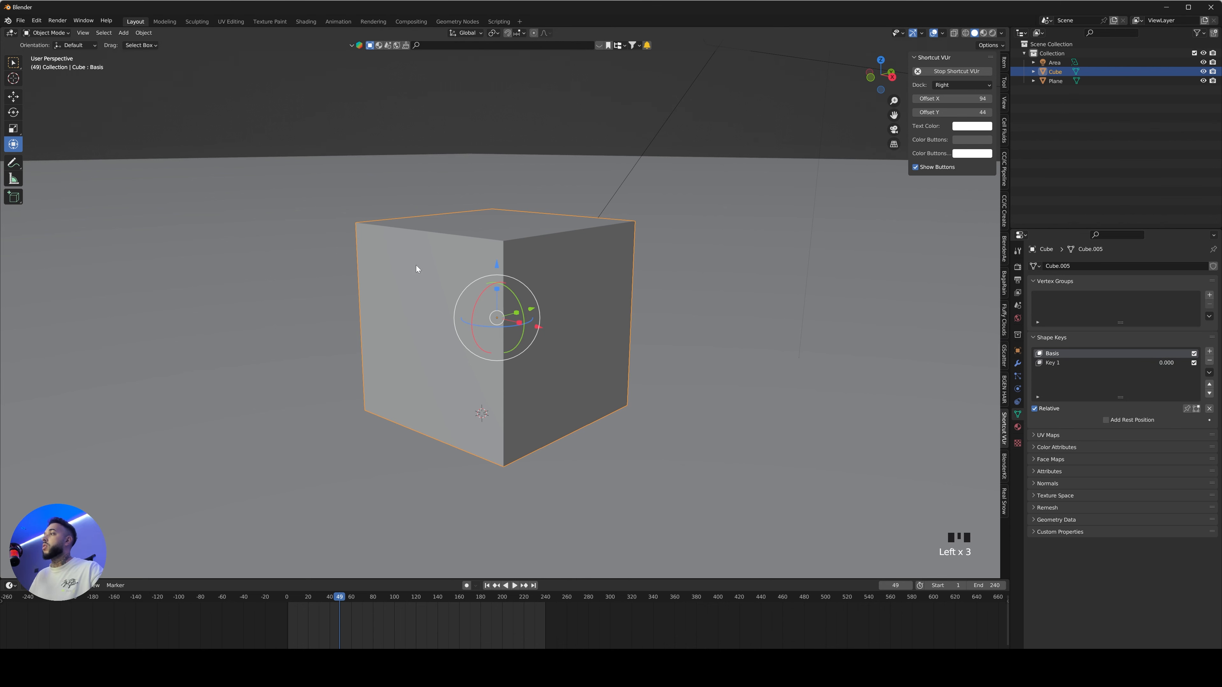
- Set the value of shape key Key 1 to 1.000
{"action": "left_click", "coordinate": [1083, 365]}
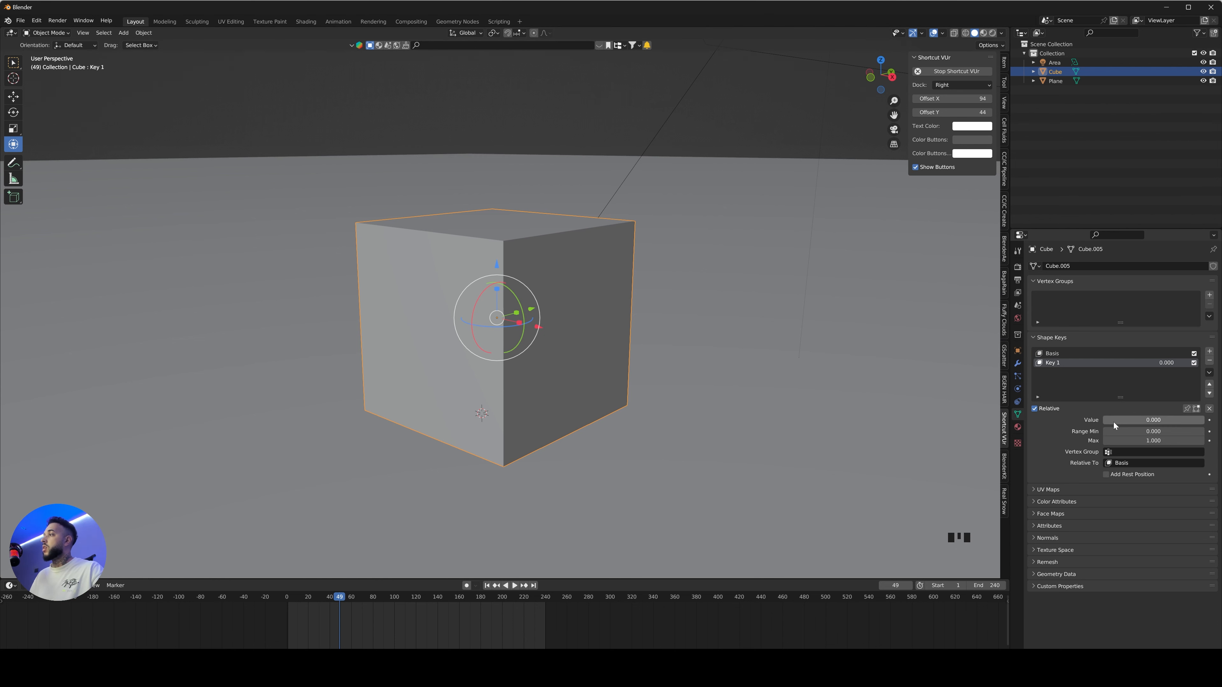
{"action": "left_click_drag", "start_coordinate": [1110, 421], "coordinate": [1139, 423]}
{"action": "left_click", "coordinate": [1138, 421]}
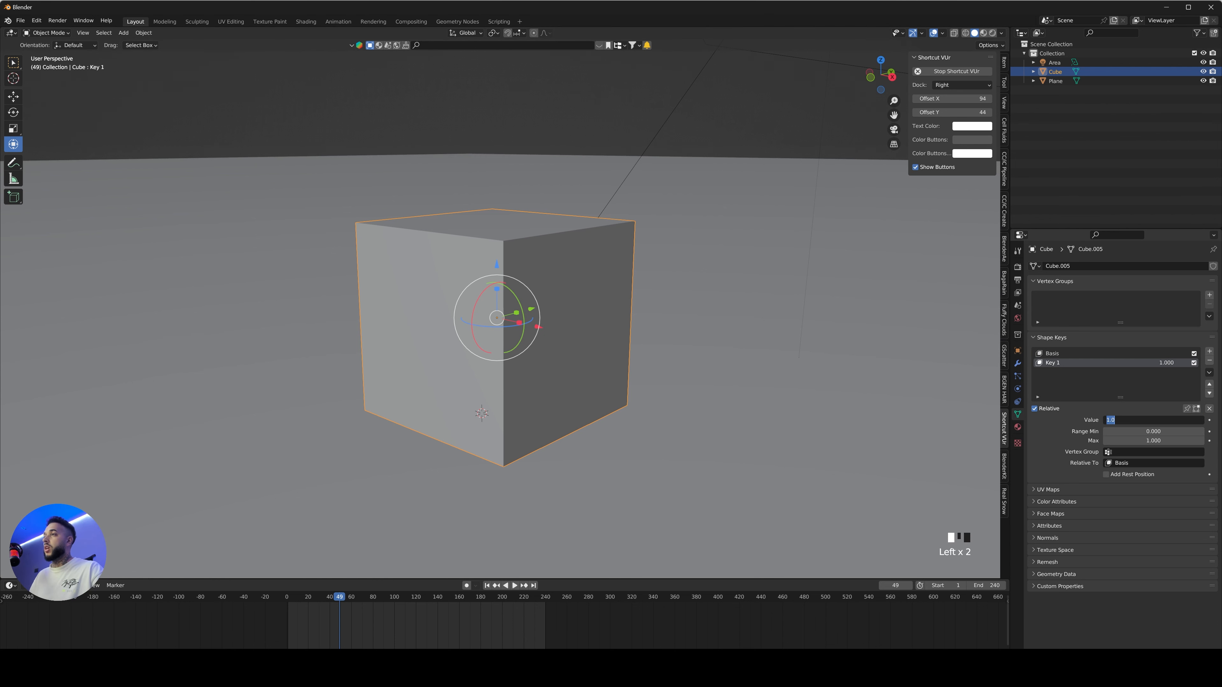
{"action": "left_click", "coordinate": [512, 221]}
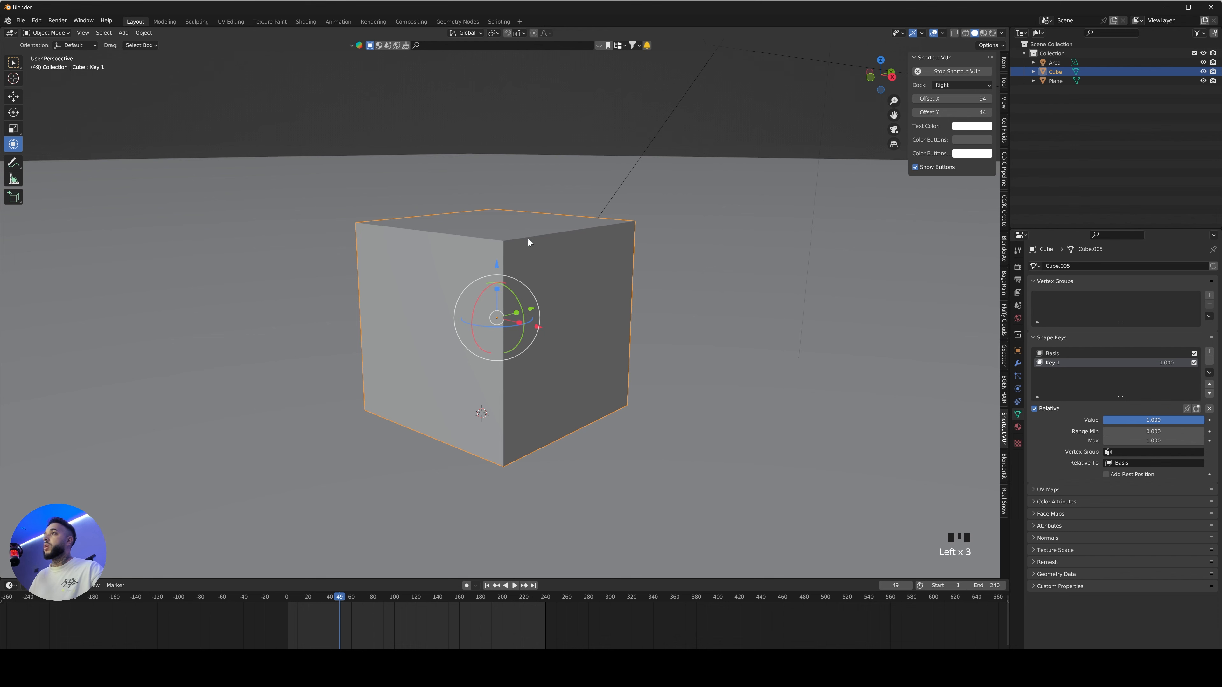
- With Key 1 active, edit the cube in face selection mode, inset and recess its top face, and inset the centre again
{"action": "key", "text": "Tab"}
{"action": "middle_click_drag", "start_coordinate": [537, 192], "coordinate": [512, 211]}
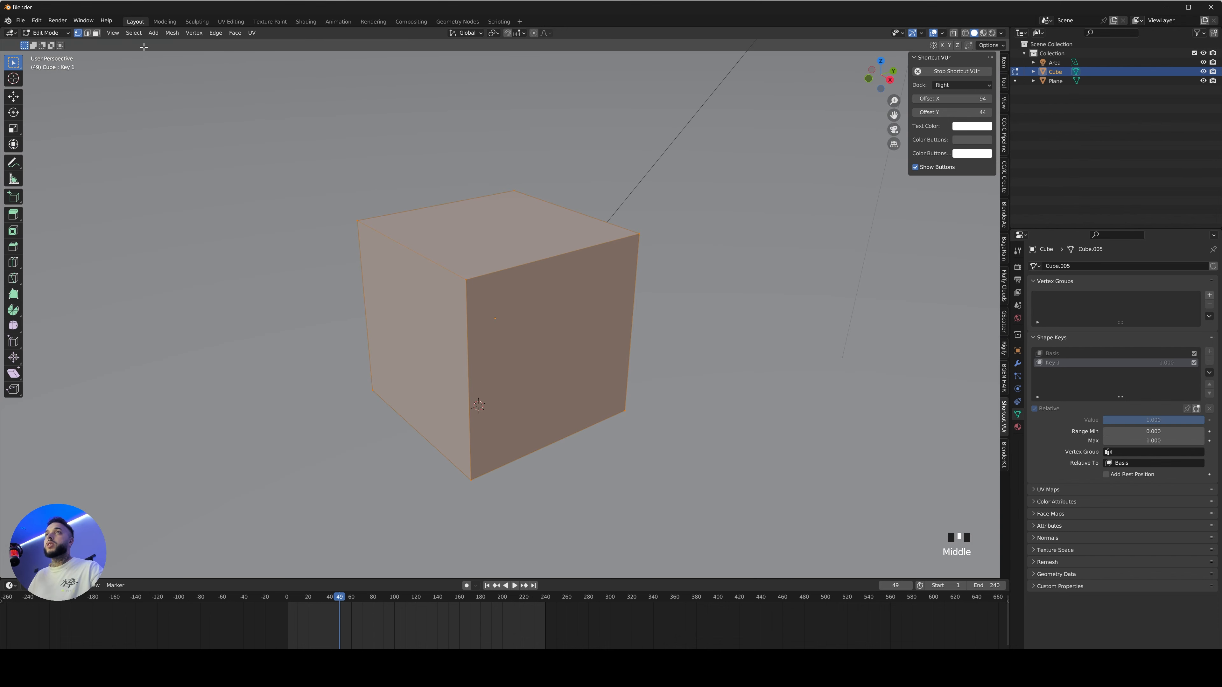
{"action": "left_click", "coordinate": [95, 34]}
{"action": "middle_click_drag", "start_coordinate": [437, 191], "coordinate": [481, 207]}
{"action": "left_click", "coordinate": [499, 218]}
{"action": "key", "text": "e"}
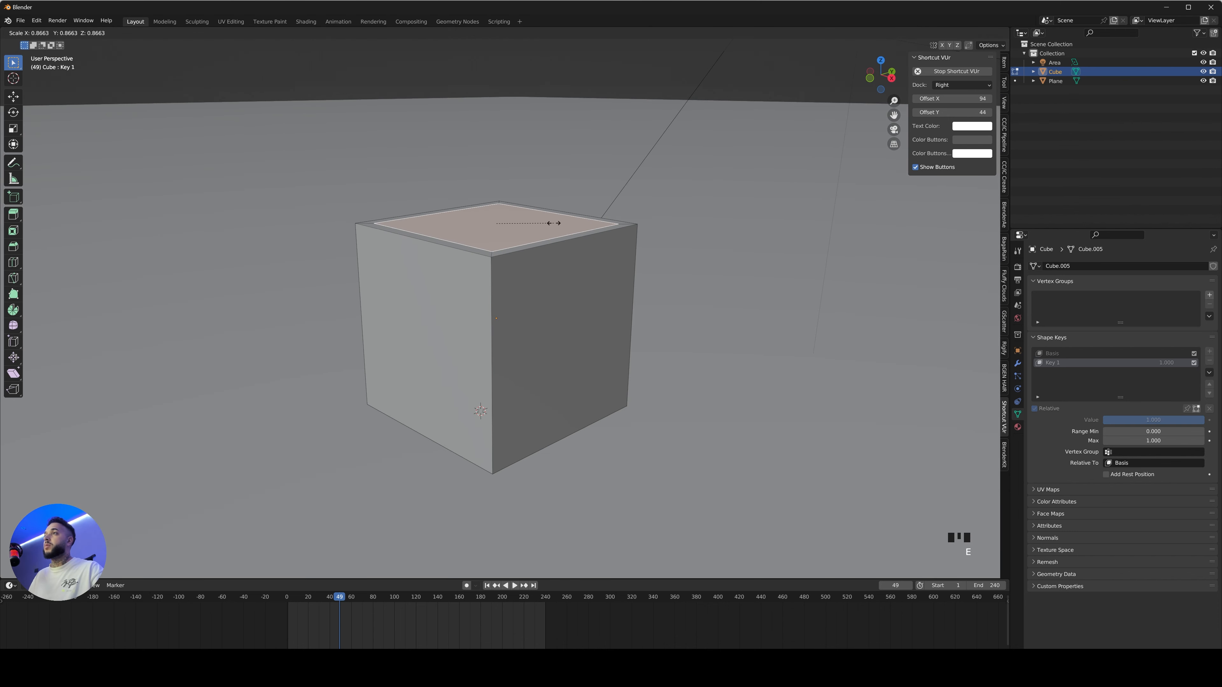
{"action": "left_click", "coordinate": [548, 231]}
{"action": "key", "text": "e"}
{"action": "key", "text": "s"}
{"action": "left_click", "coordinate": [536, 231]}
{"action": "key", "text": "e"}
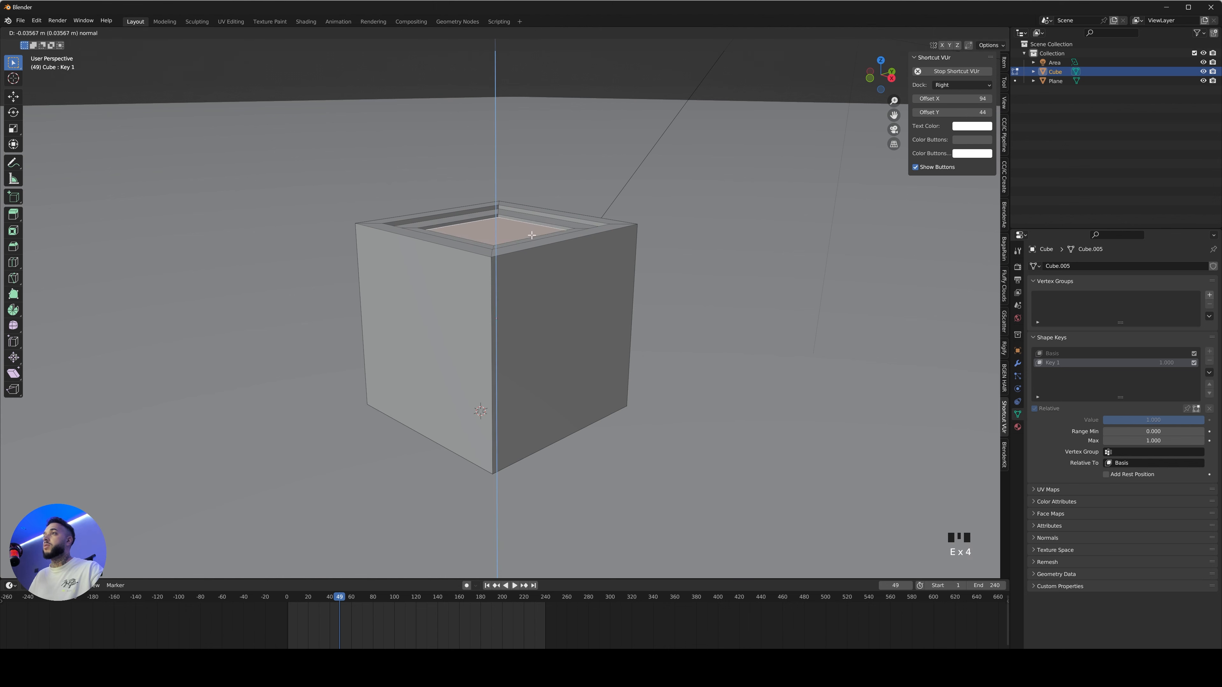
{"action": "double_click", "coordinate": [531, 235]}
{"action": "key", "text": "e"}
{"action": "key", "text": "s"}
{"action": "left_click", "coordinate": [525, 235]}
{"action": "key", "text": "ctrl+z"}
{"action": "key", "text": "ctrl+z"}
{"action": "key", "text": "ctrl+z"}
- Inset the top face's centre and extrude it inward twice more to form stepped square recesses
{"action": "middle_click_drag", "start_coordinate": [566, 223], "coordinate": [564, 235]}
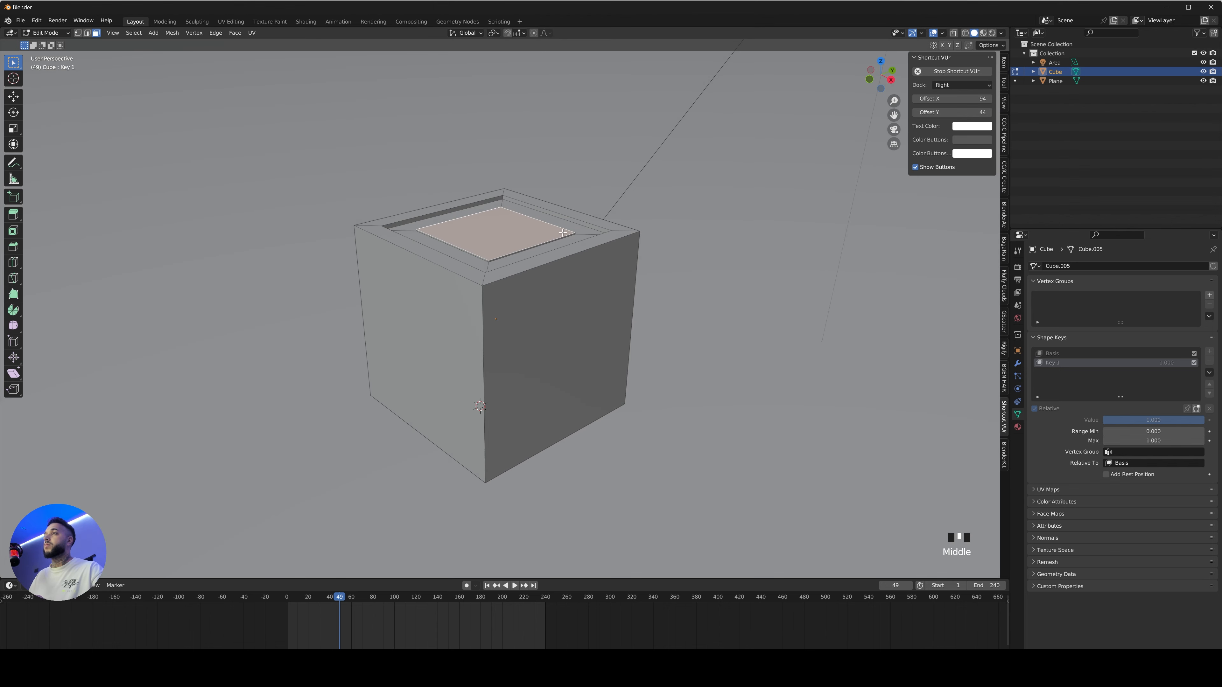
{"action": "key", "text": "e"}
{"action": "key", "text": "s"}
{"action": "left_click", "coordinate": [551, 236]}
{"action": "key", "text": "e"}
{"action": "left_click", "coordinate": [548, 241]}
{"action": "key", "text": "e"}
{"action": "key", "text": "s"}
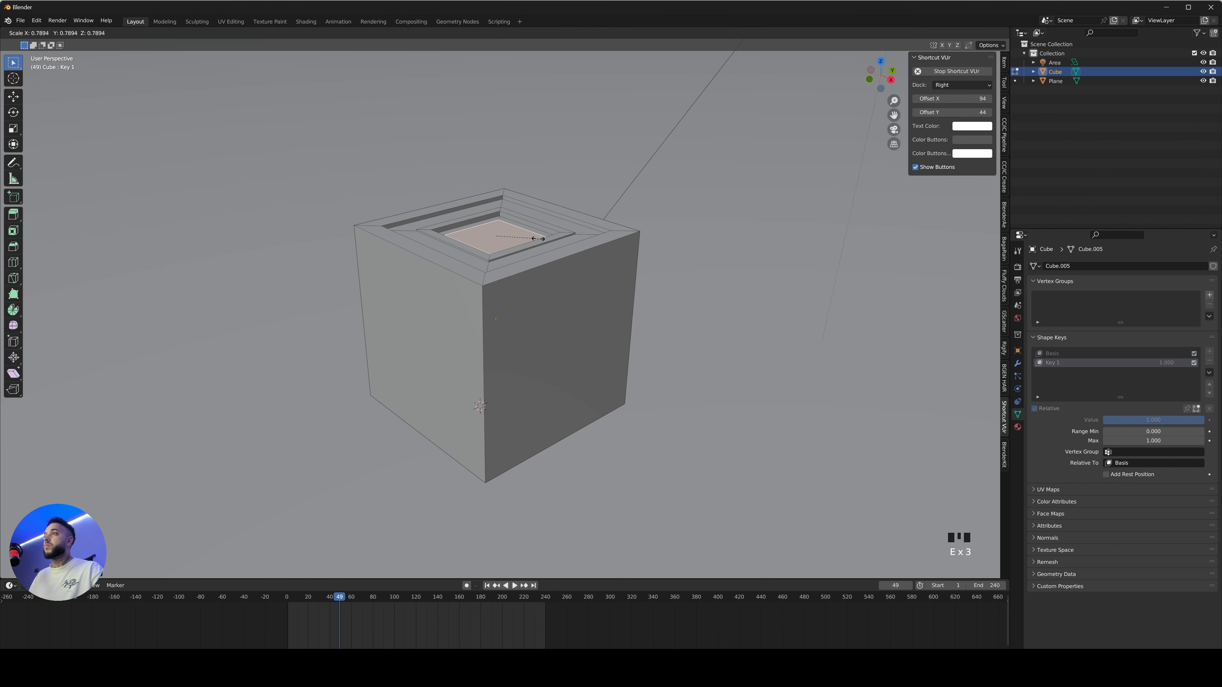
{"action": "left_click", "coordinate": [535, 240]}
{"action": "key", "text": "e"}
{"action": "left_click", "coordinate": [535, 242]}
{"action": "middle_click_drag", "start_coordinate": [568, 205], "coordinate": [635, 205]}
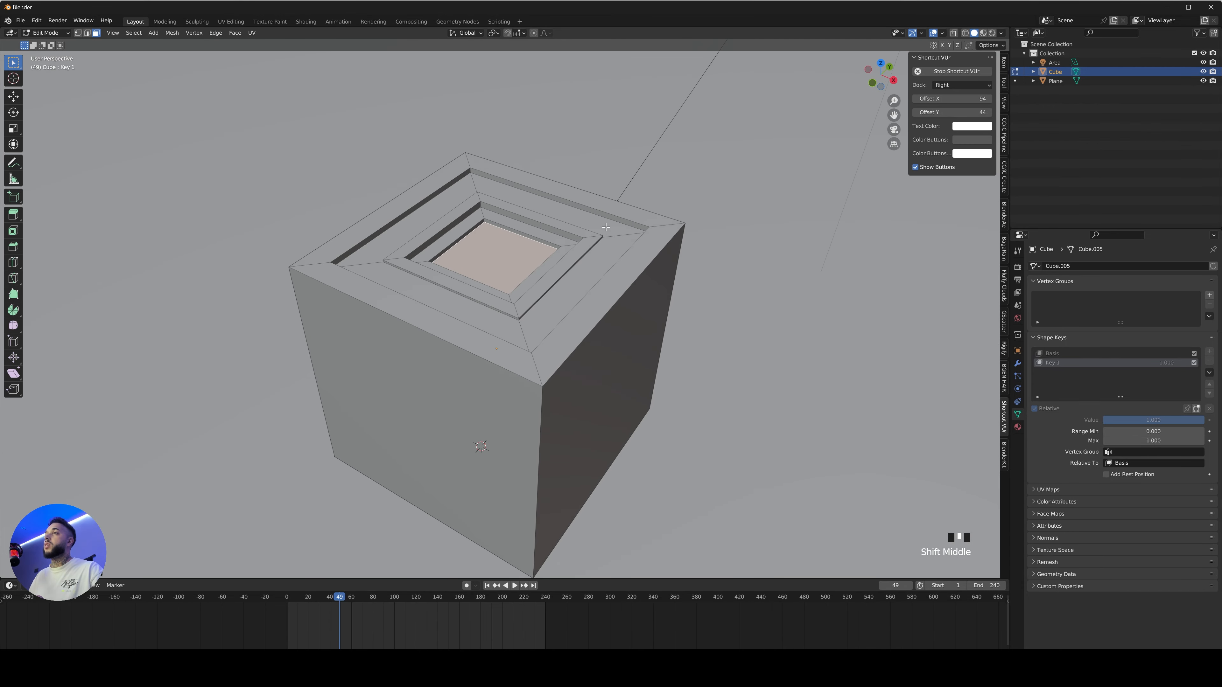
- Return to object mode and slide the Key 1 value to preview the recess, ending at 1.000
{"action": "key", "text": "Tab"}
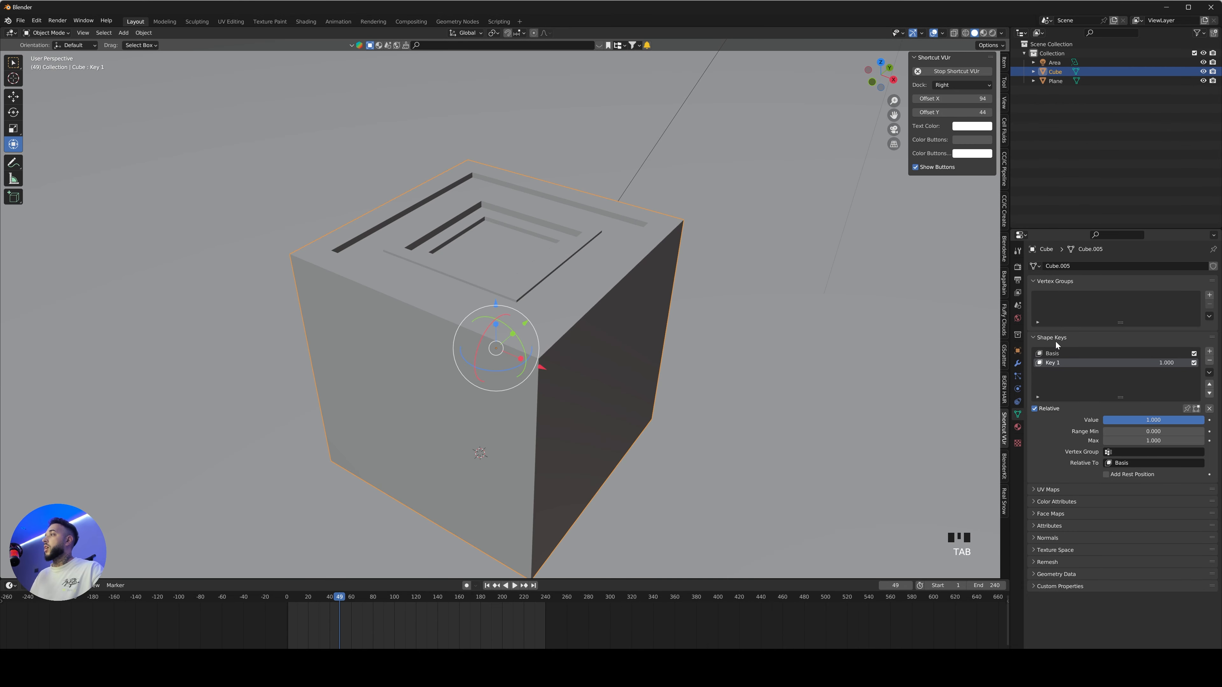
{"action": "key", "text": "Tab"}
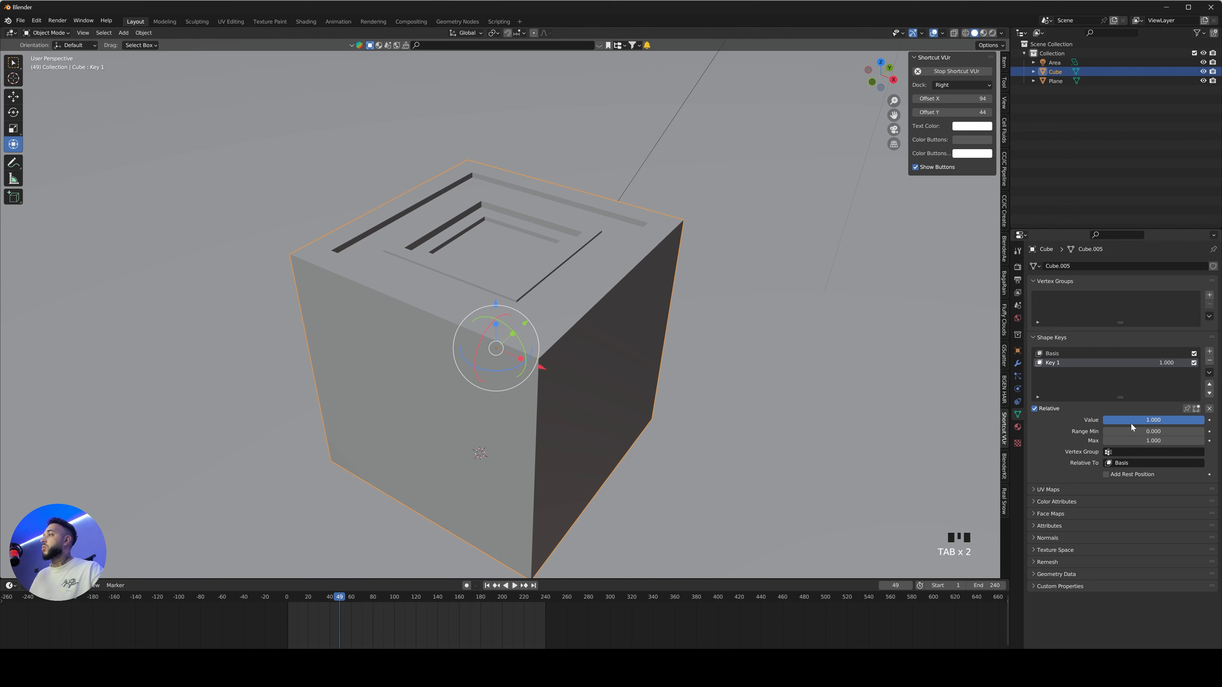
{"action": "mouse_move", "coordinate": [1197, 425]}
{"action": "left_mouse_down"}
{"action": "mouse_move", "coordinate": [1093, 431]}
{"action": "mouse_move", "coordinate": [1216, 426]}
{"action": "left_mouse_up"}
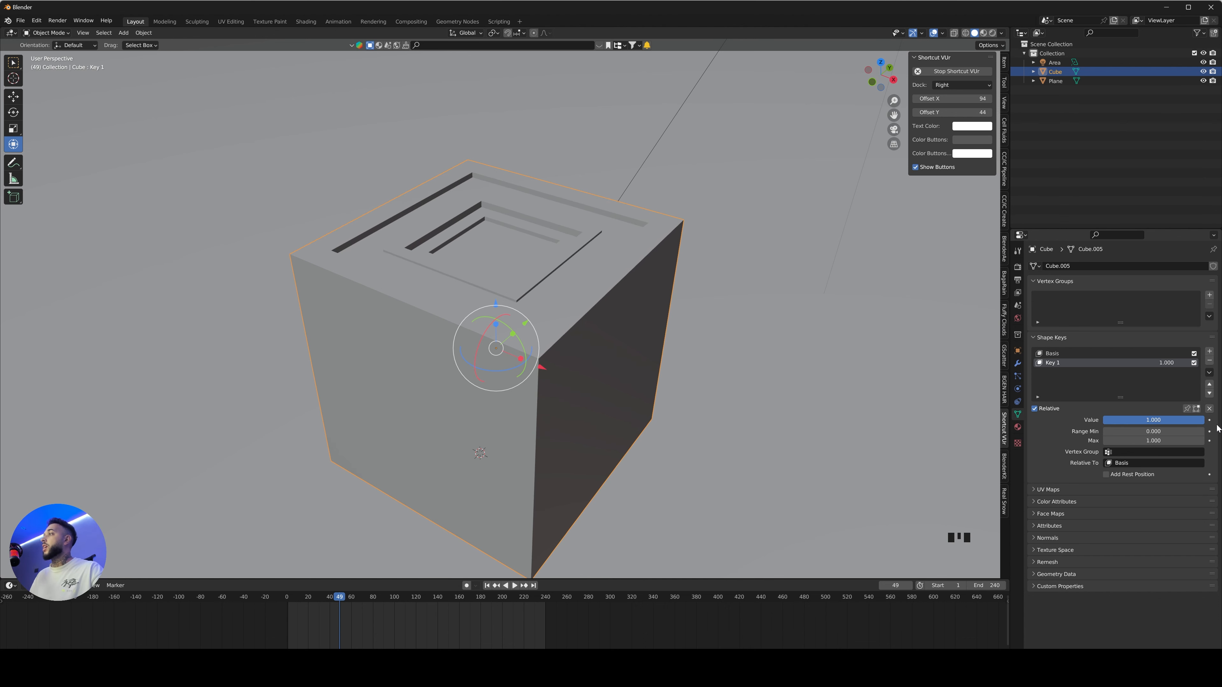
- Add a third shape key to the cube and set its value to 1
{"action": "left_click", "coordinate": [1210, 351]}
{"action": "left_click", "coordinate": [1154, 420]}
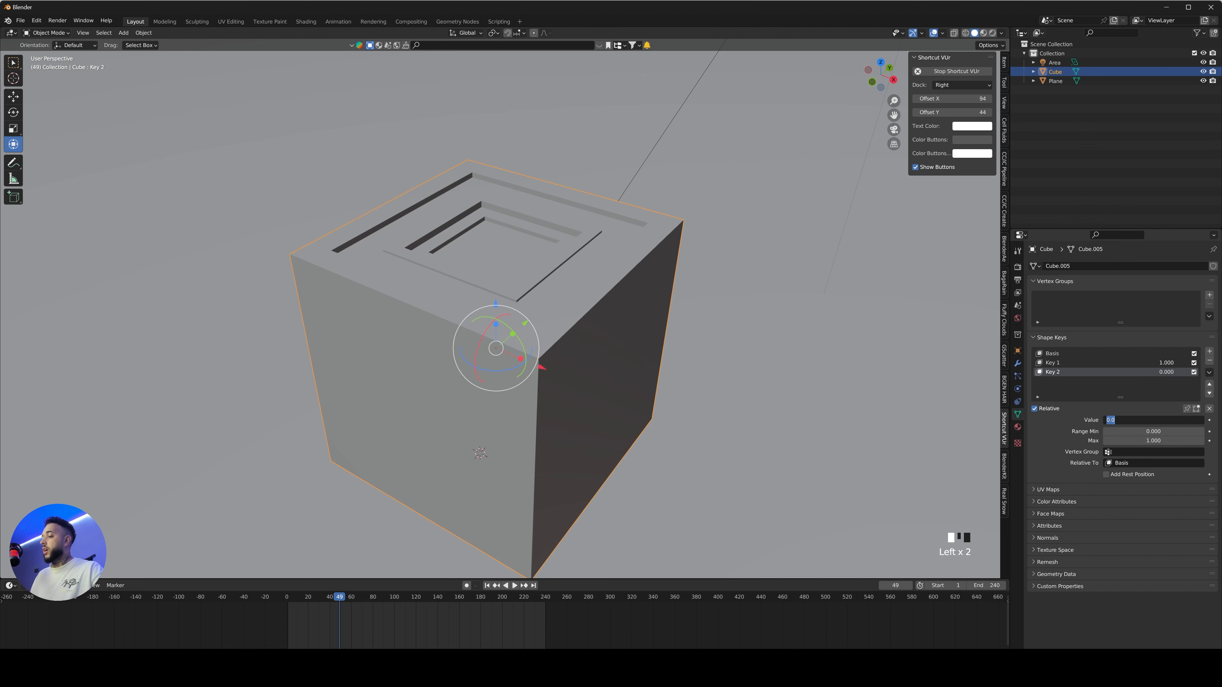
{"action": "type", "text": "1"}
{"action": "key", "text": "Return"}
- With Key 2 active in edit mode, inset the cube's left visible side face and extrude it inward
{"action": "middle_click_drag", "start_coordinate": [552, 293], "coordinate": [550, 276]}
{"action": "key", "text": "Tab"}
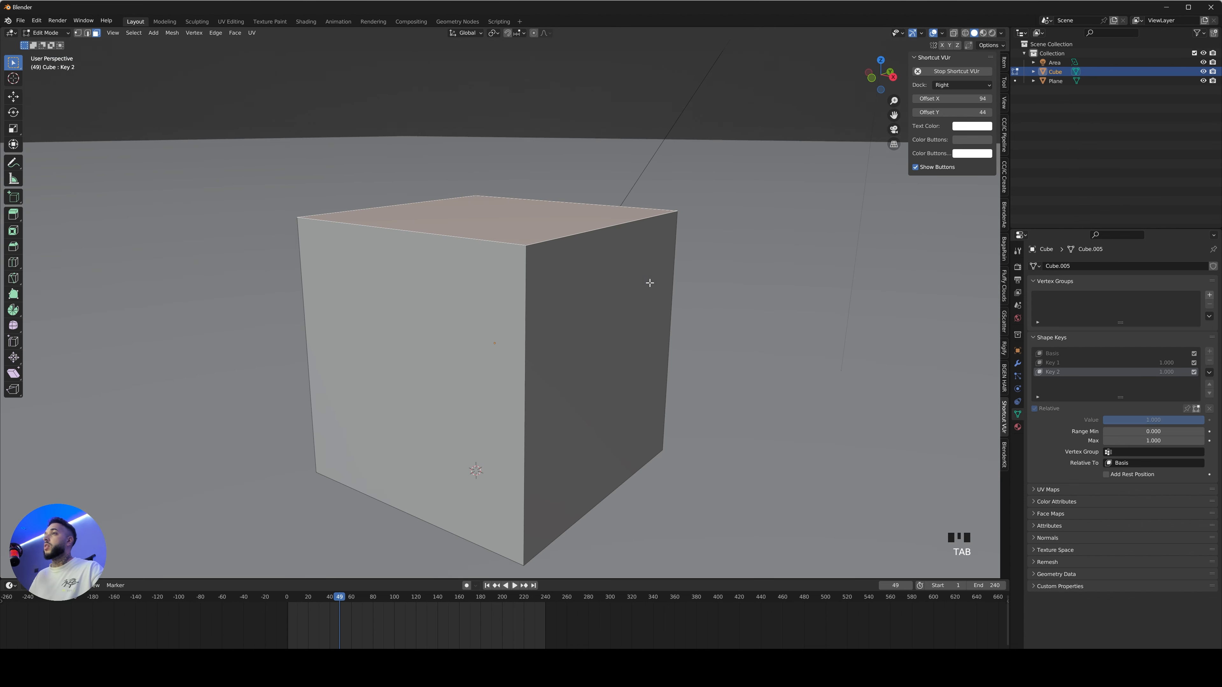
{"action": "left_click", "coordinate": [450, 297]}
{"action": "key", "text": "e"}
{"action": "key", "text": "s"}
{"action": "left_click", "coordinate": [511, 304]}
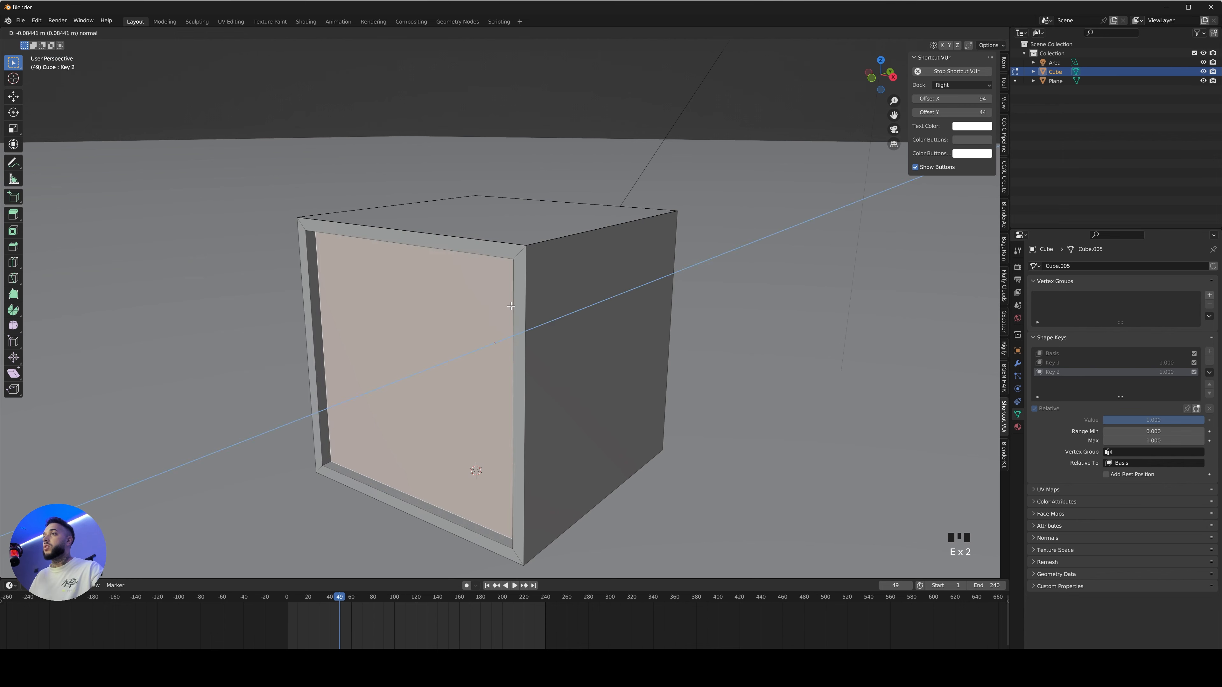
- Inset the adjacent right side face of the cube and extrude it inward about 0.066 m
{"action": "left_click", "coordinate": [609, 293]}
{"action": "key", "text": "e"}
{"action": "key", "text": "s"}
{"action": "left_click", "coordinate": [631, 296]}
{"action": "key", "text": "e"}
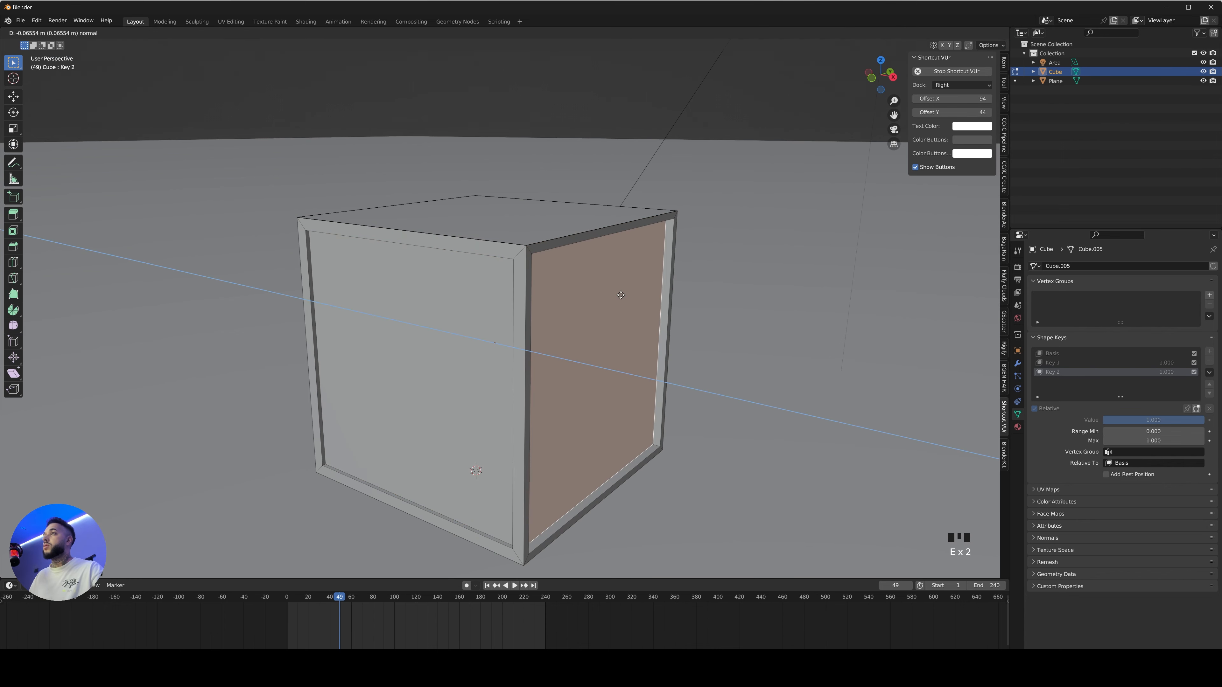
{"action": "left_click", "coordinate": [621, 294]}
{"action": "middle_click_drag", "start_coordinate": [642, 271], "coordinate": [411, 314]}
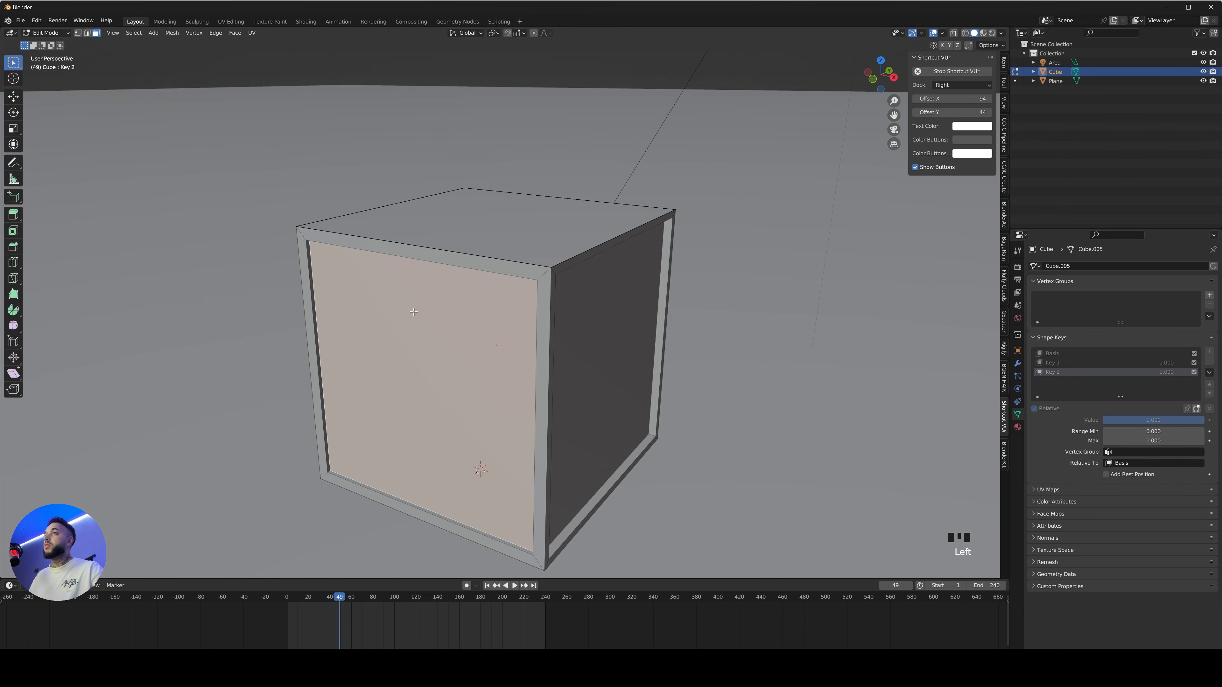
- Extrude the cube's inset left side face further inward in successive scaled-down tiers to form a stepped recess
{"action": "key", "text": "e"}
{"action": "key", "text": "e"}
{"action": "left_click", "coordinate": [426, 318]}
{"action": "key", "text": "s"}
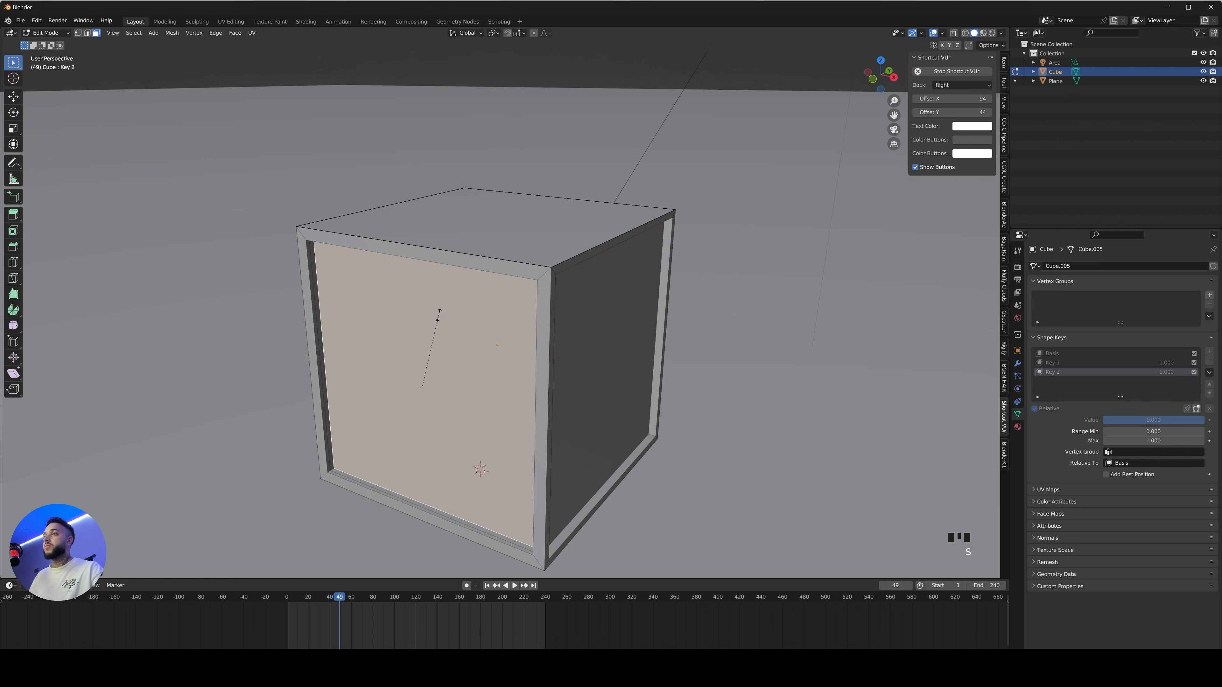
{"action": "left_click", "coordinate": [447, 324]}
{"action": "key", "text": "e"}
{"action": "key", "text": "e"}
{"action": "key", "text": "e"}
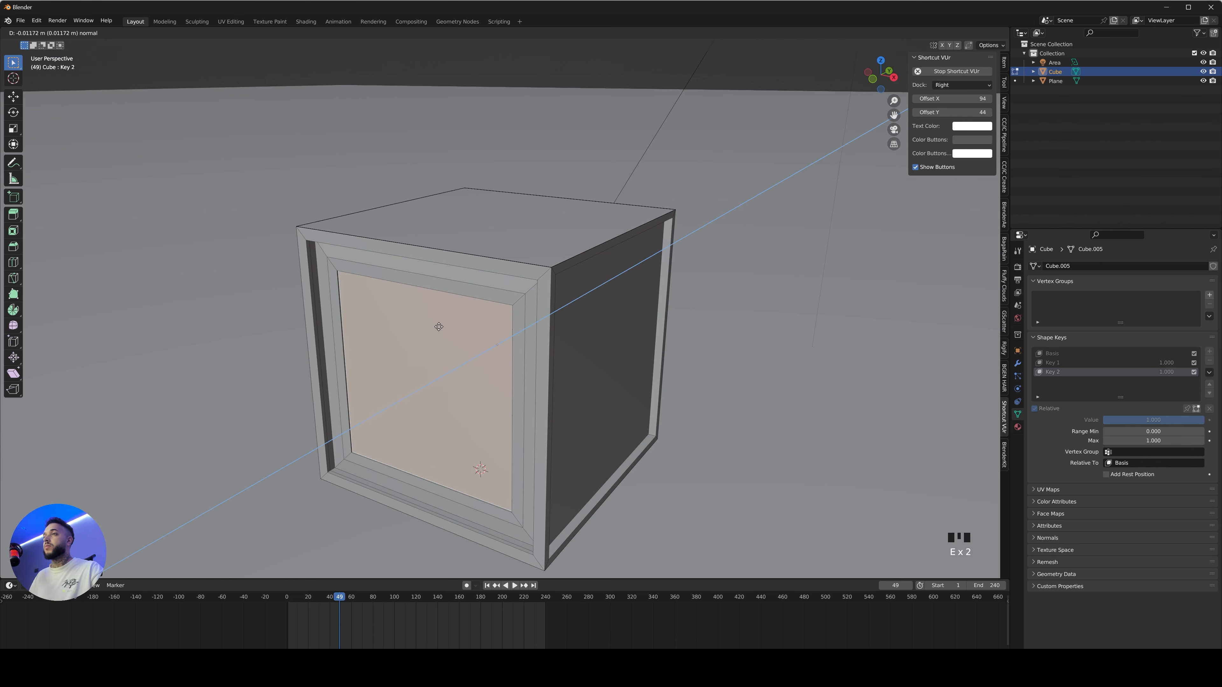
{"action": "left_click", "coordinate": [434, 331]}
- Extrude the recess's inner face outward past the frame, recess the block's end face, and return to object mode
{"action": "key", "text": "e"}
{"action": "key", "text": "e"}
{"action": "key", "text": "e"}
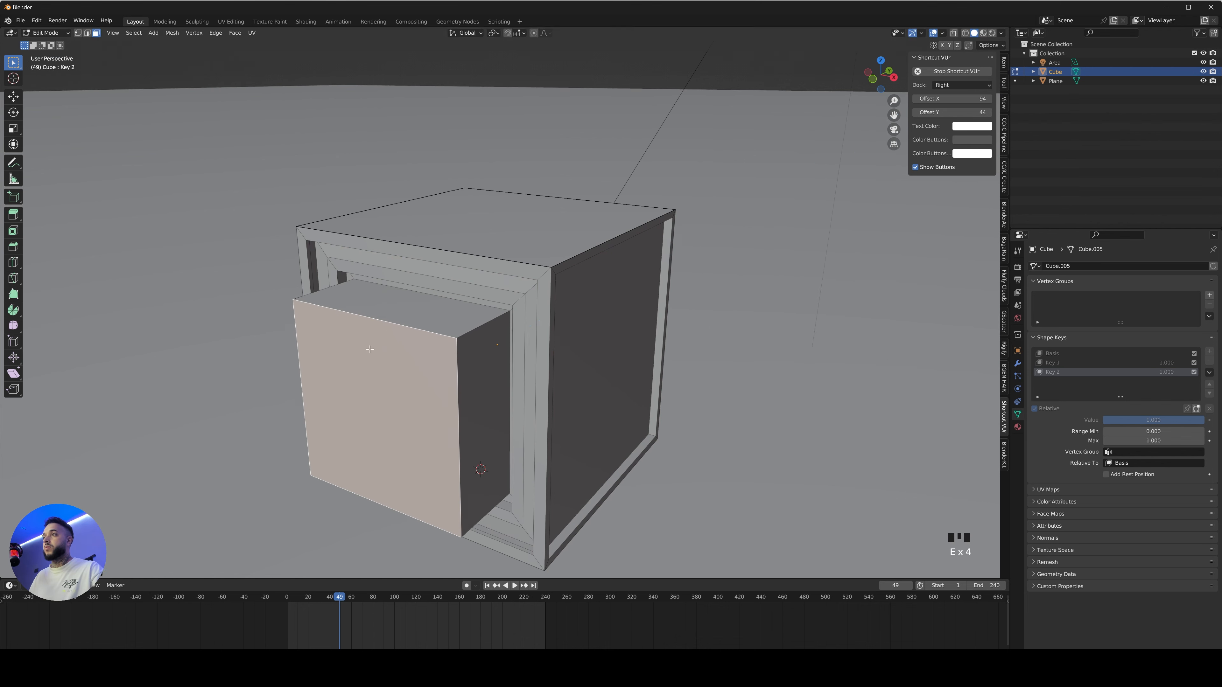
{"action": "left_click", "coordinate": [374, 352]}
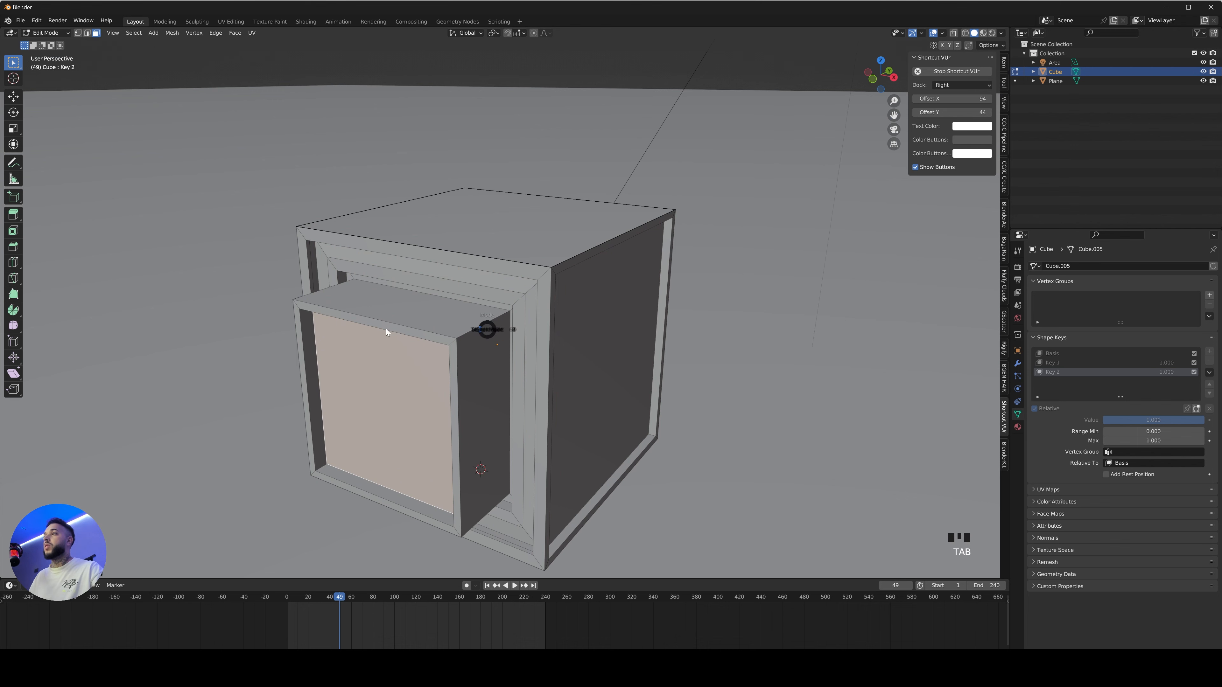
{"action": "key", "text": "Tab"}
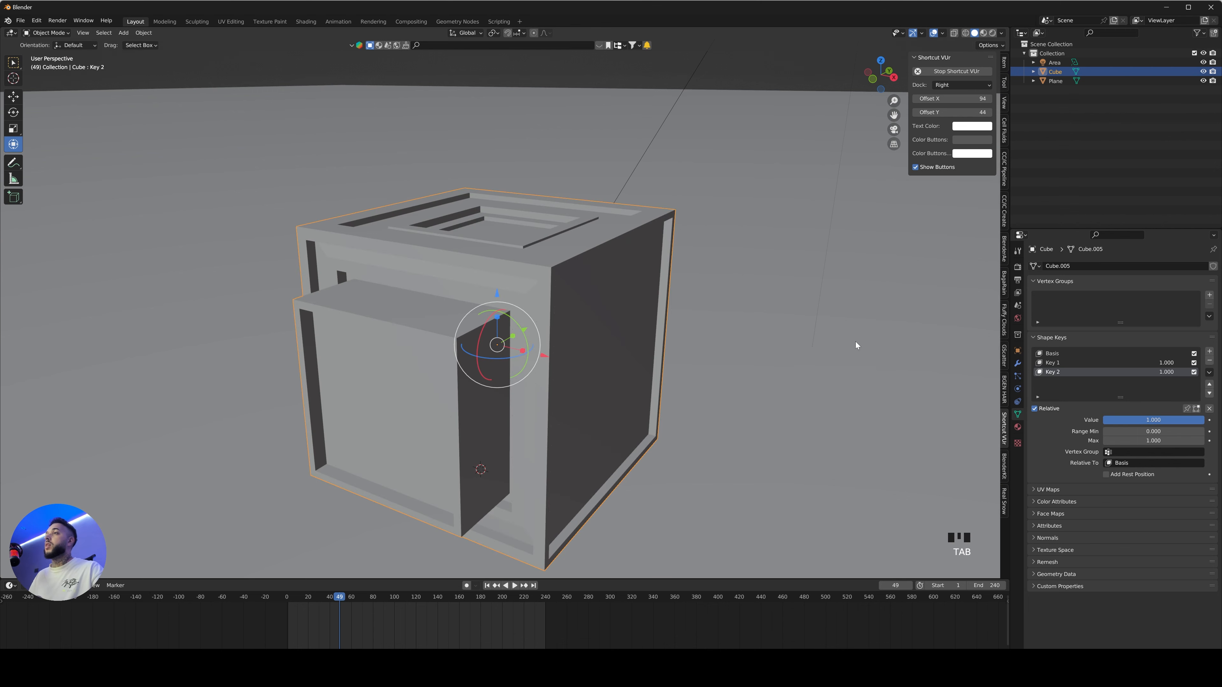
- Slide the Key 1 and Key 2 values to preview the shapes, leaving Key 1 at 1.000 and Key 2 at 0.181
{"action": "left_click", "coordinate": [1061, 372]}
{"action": "left_click", "coordinate": [1058, 374]}
{"action": "left_click", "coordinate": [1056, 365]}
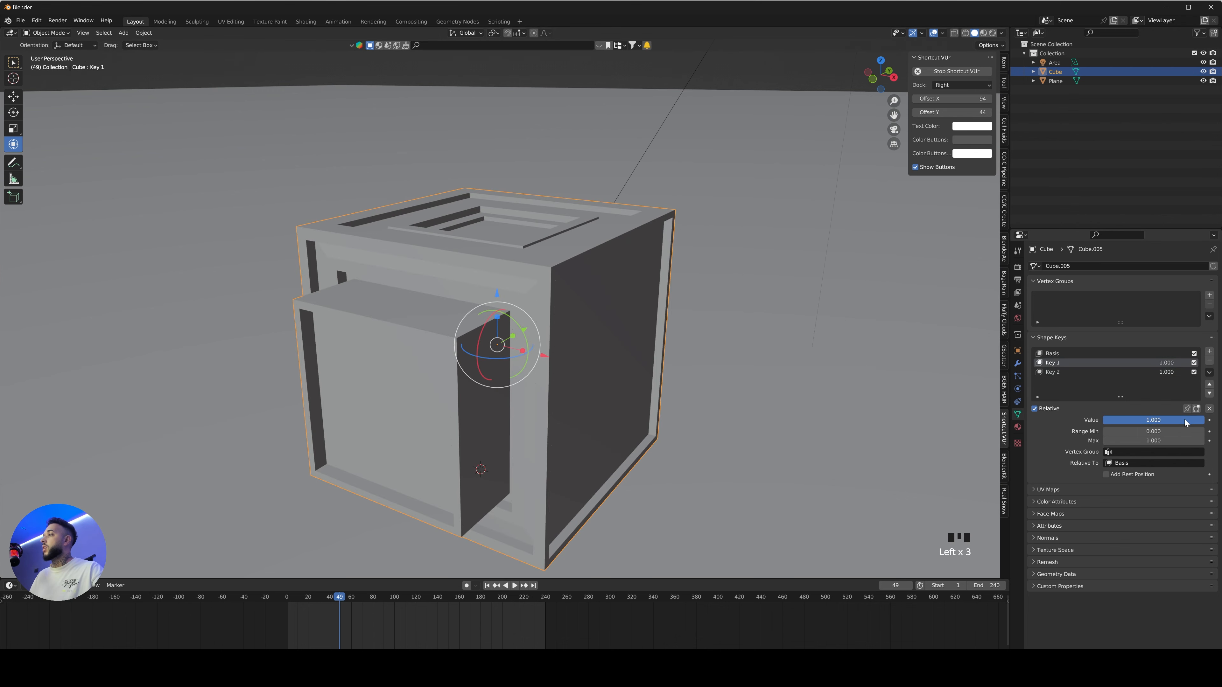
{"action": "left_click_drag", "start_coordinate": [1185, 420], "coordinate": [1122, 421]}
{"action": "left_click", "coordinate": [1088, 373]}
{"action": "middle_click_drag", "start_coordinate": [603, 83], "coordinate": [594, 226]}
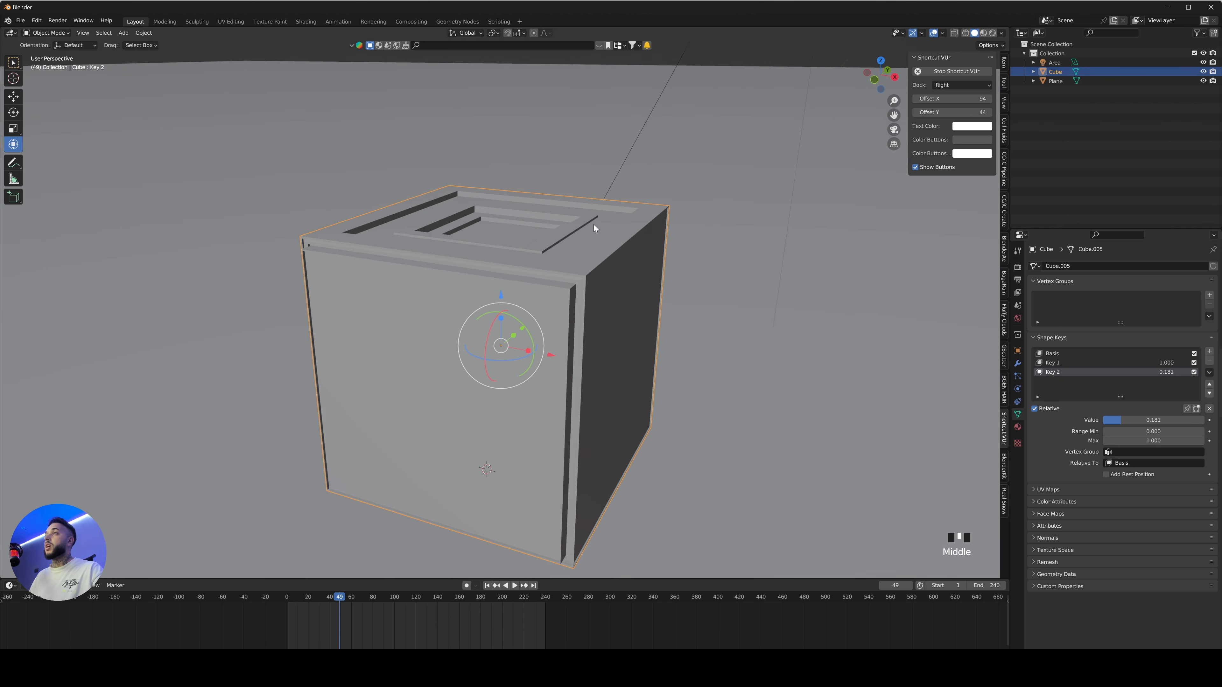
- Add a fourth shape key to the cube, set its value to 1.000, and switch to Sculpt Mode
{"action": "left_click", "coordinate": [1209, 352]}
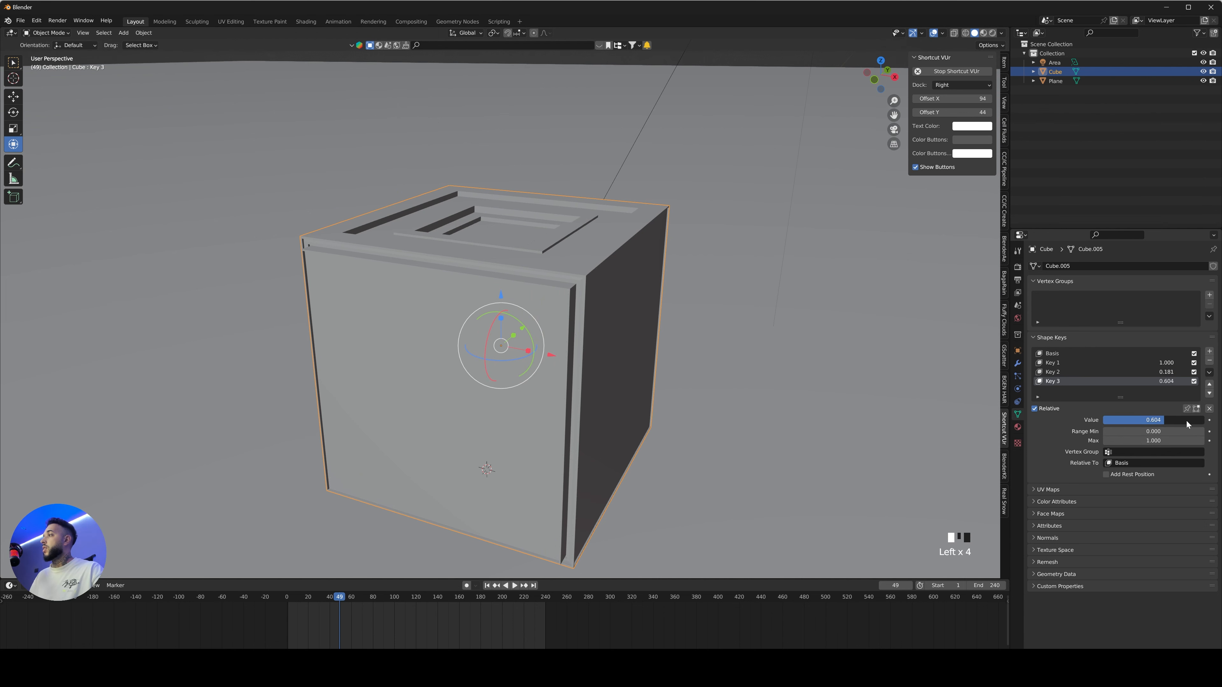
{"action": "left_click_drag", "start_coordinate": [1131, 417], "coordinate": [1205, 419]}
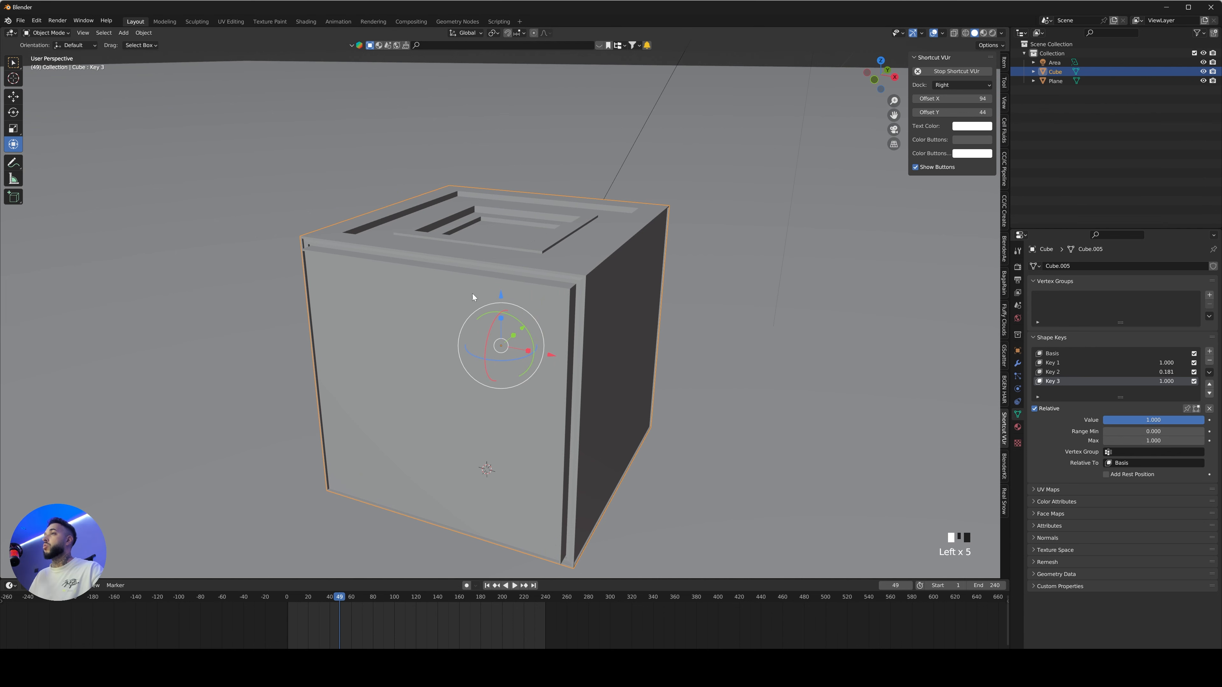
{"action": "key", "text": "ctrl+Tab"}
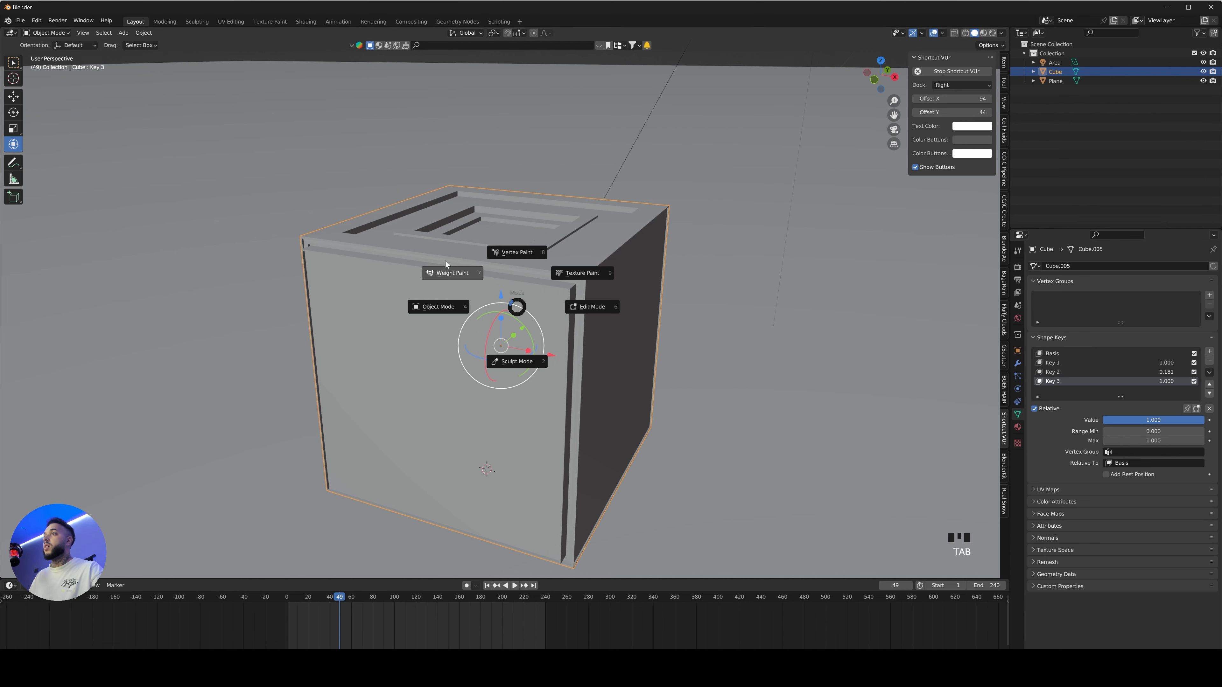
{"action": "left_click", "coordinate": [499, 370]}
- With the Elastic Deform brush at a 500 px radius, warp the cube's upper corners and sides on Key 3
{"action": "key", "text": "f"}
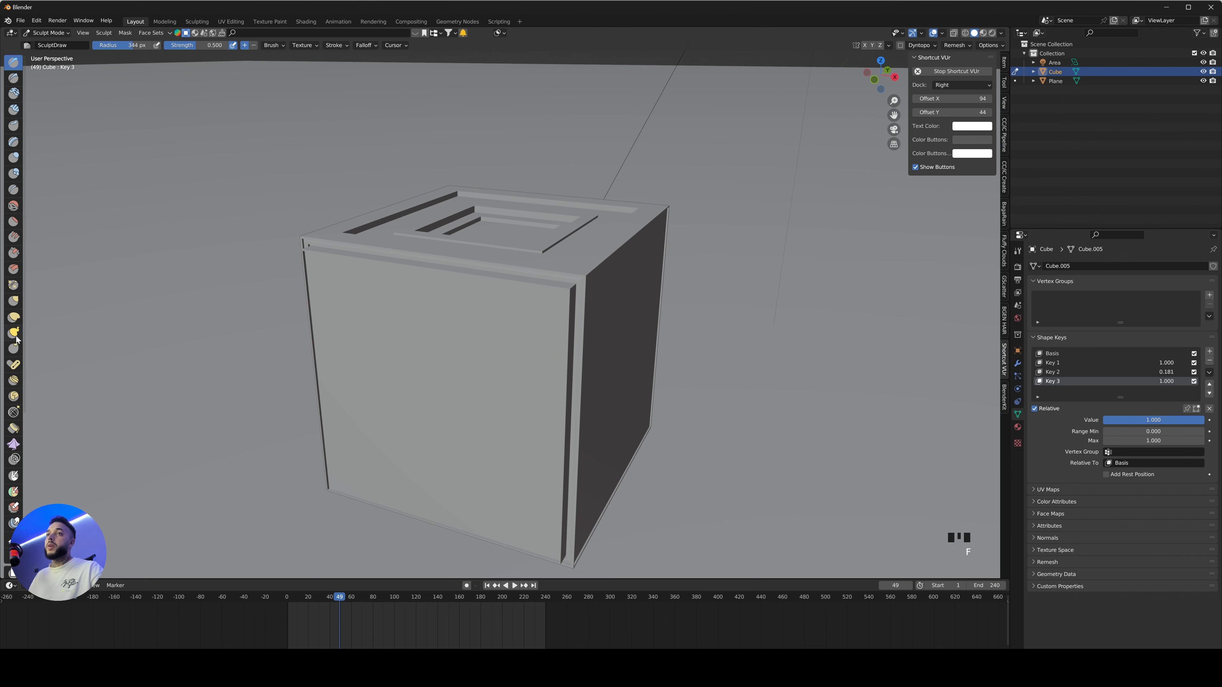
{"action": "left_click", "coordinate": [13, 317]}
{"action": "mouse_move", "coordinate": [323, 264]}
{"action": "left_mouse_down"}
{"action": "mouse_move", "coordinate": [358, 264]}
{"action": "mouse_move", "coordinate": [403, 292]}
{"action": "mouse_move", "coordinate": [409, 267]}
{"action": "mouse_move", "coordinate": [491, 316]}
{"action": "left_mouse_up"}
{"action": "key", "text": "f"}
{"action": "left_click", "coordinate": [383, 258]}
{"action": "key", "text": "f"}
{"action": "left_click", "coordinate": [529, 216]}
{"action": "mouse_move", "coordinate": [491, 312]}
{"action": "middle_mouse_down"}
{"action": "mouse_move", "coordinate": [572, 299]}
{"action": "mouse_move", "coordinate": [657, 260]}
{"action": "middle_mouse_up"}
{"action": "mouse_move", "coordinate": [657, 260]}
{"action": "left_mouse_down"}
{"action": "mouse_move", "coordinate": [638, 272]}
{"action": "mouse_move", "coordinate": [645, 440]}
{"action": "left_mouse_up"}
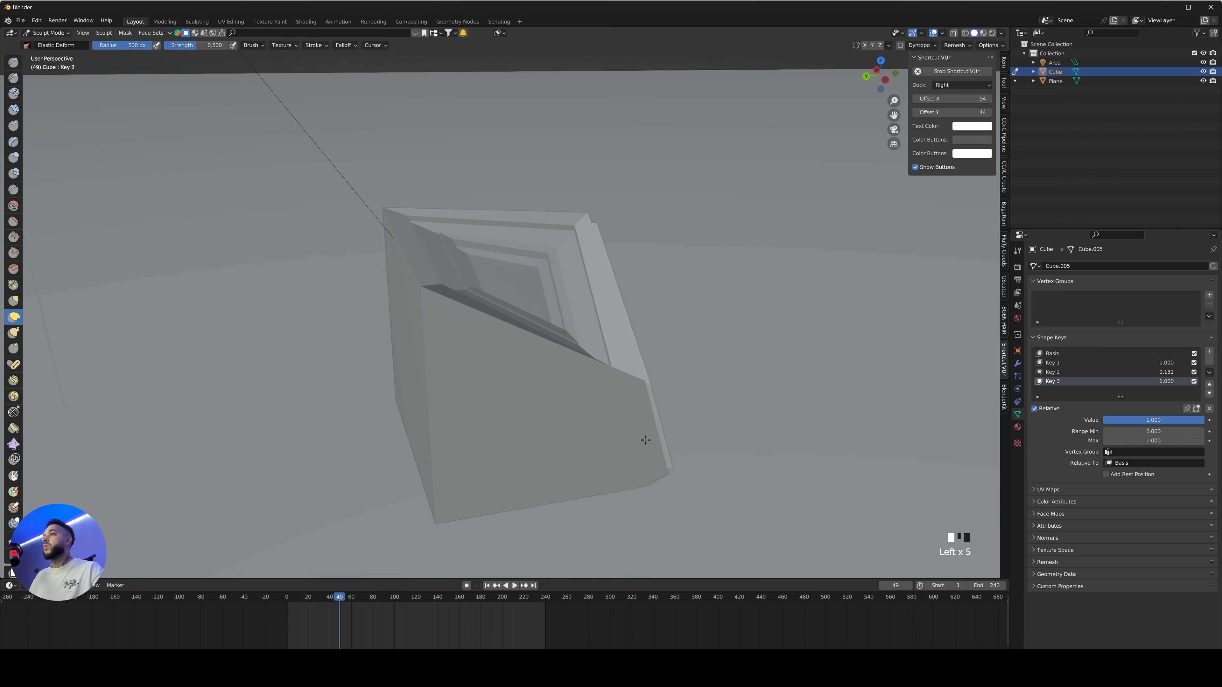
- Check the warped cube in object mode, resculpt its lower front corner with Elastic Deform, and return to object mode
{"action": "key", "text": "Tab"}
{"action": "key", "text": "KP_1"}
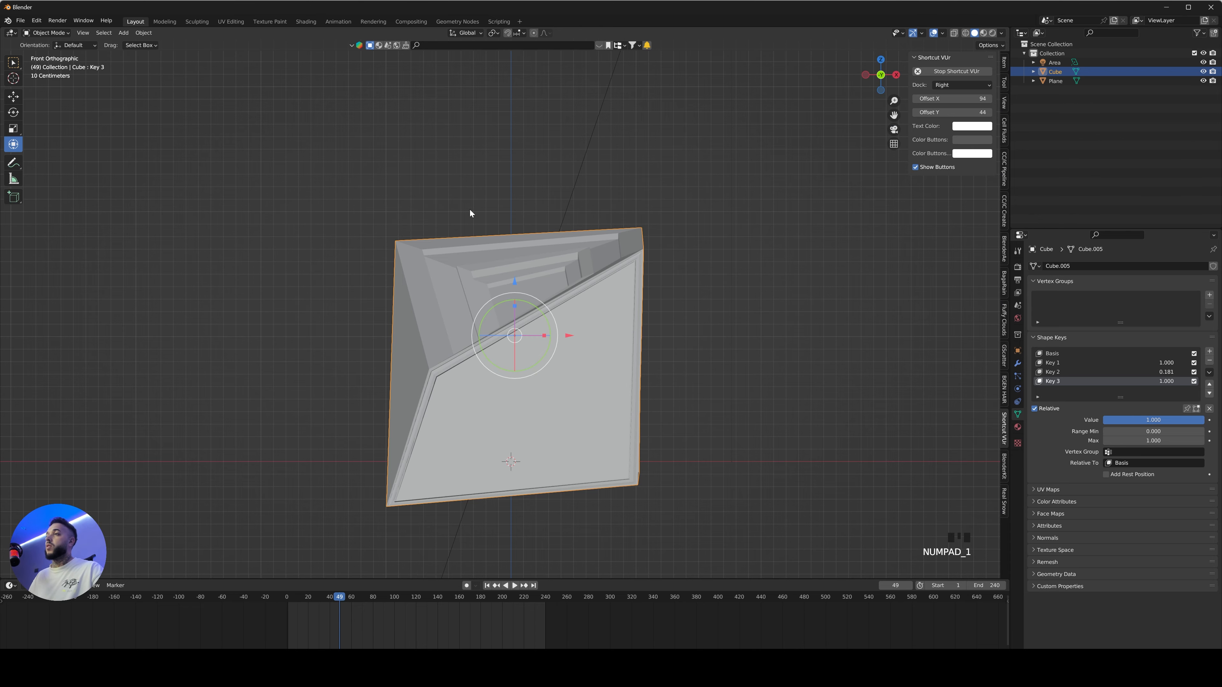
{"action": "middle_click_drag", "start_coordinate": [470, 214], "coordinate": [439, 164]}
{"action": "middle_click_drag", "start_coordinate": [600, 241], "coordinate": [586, 305], "text": "ctrl"}
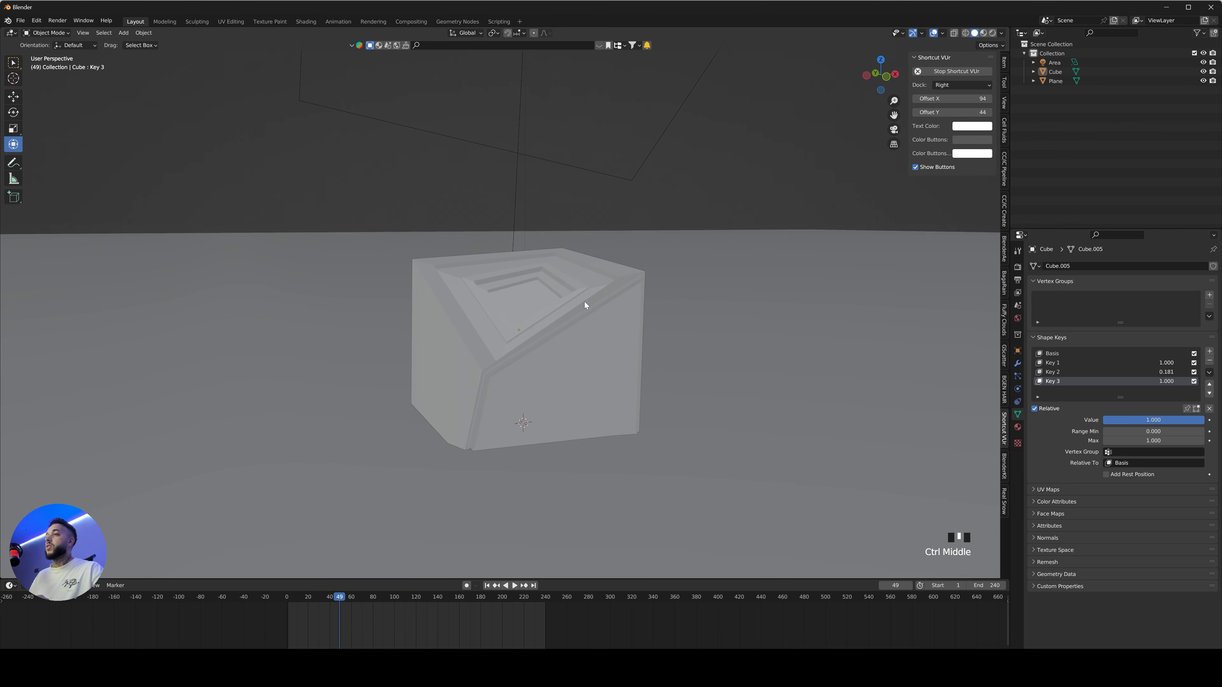
{"action": "left_click", "coordinate": [530, 366]}
{"action": "key", "text": "ctrl+Tab"}
{"action": "left_click", "coordinate": [524, 409]}
{"action": "mouse_move", "coordinate": [441, 433]}
{"action": "left_mouse_down"}
{"action": "mouse_move", "coordinate": [443, 378]}
{"action": "mouse_move", "coordinate": [467, 408]}
{"action": "mouse_move", "coordinate": [468, 395]}
{"action": "mouse_move", "coordinate": [465, 459]}
{"action": "left_mouse_up"}
{"action": "key", "text": "Tab"}
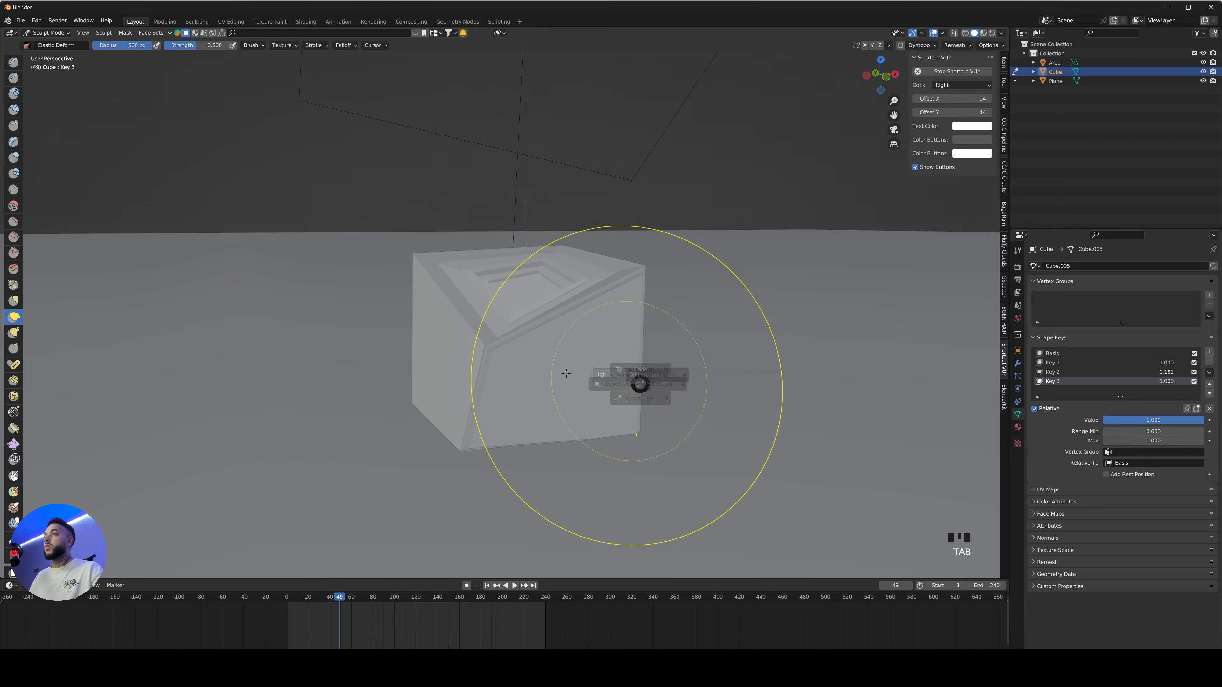
- Switch the viewport to rendered shading and bring the deformed cube closer
{"action": "key", "text": "z"}
{"action": "left_click", "coordinate": [687, 177]}
{"action": "mouse_move", "coordinate": [660, 316]}
{"action": "middle_mouse_down", "text": "ctrl"}
{"action": "mouse_move", "coordinate": [669, 271]}
{"action": "mouse_move", "coordinate": [771, 282]}
{"action": "mouse_move", "coordinate": [750, 284]}
{"action": "middle_mouse_up", "text": "ctrl"}
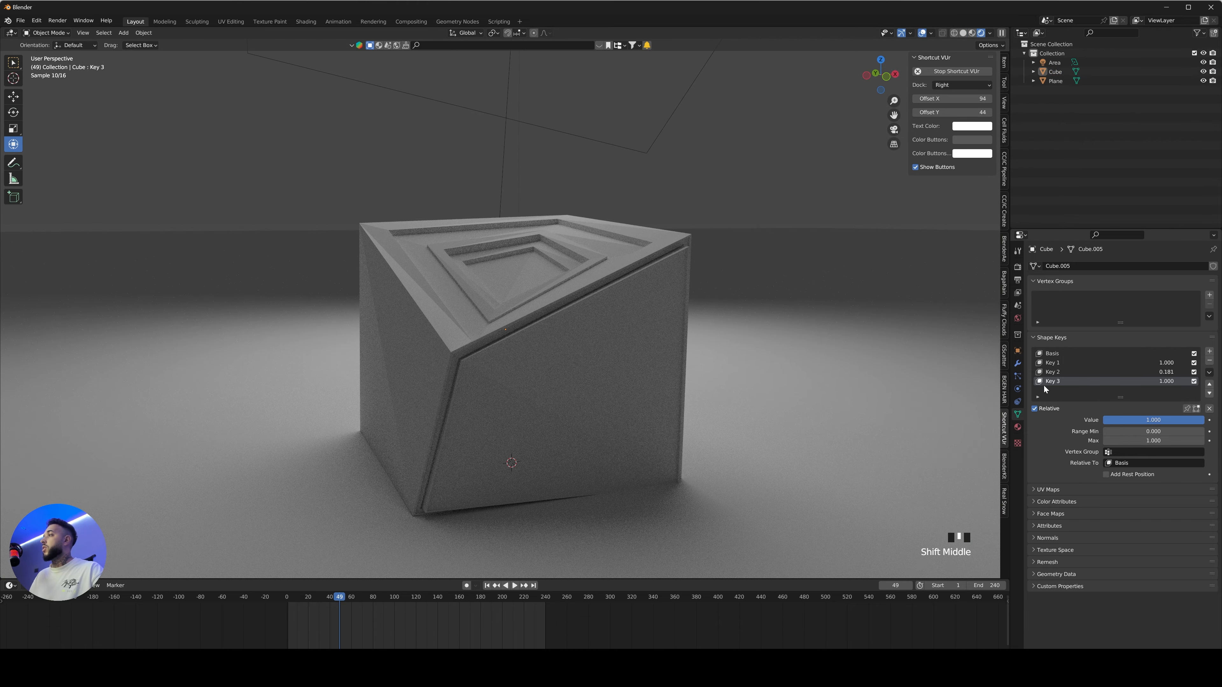
- Slide the shape key values to preview the blends, taking Key 1 and Key 2 to 0.000 and Key 3 to 0.670
{"action": "left_click_drag", "start_coordinate": [1172, 420], "coordinate": [1039, 425]}
{"action": "left_click", "coordinate": [1077, 362]}
{"action": "left_click", "coordinate": [1076, 372]}
{"action": "left_click_drag", "start_coordinate": [1163, 416], "coordinate": [1110, 421]}
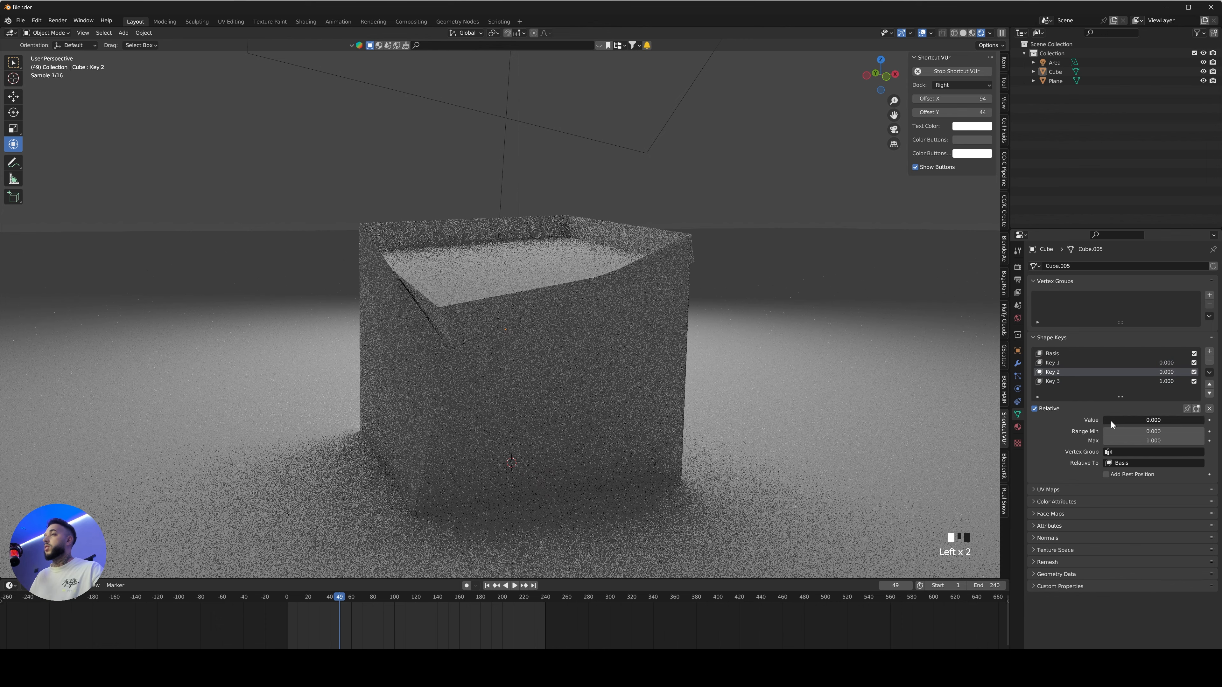
{"action": "left_click", "coordinate": [1053, 380]}
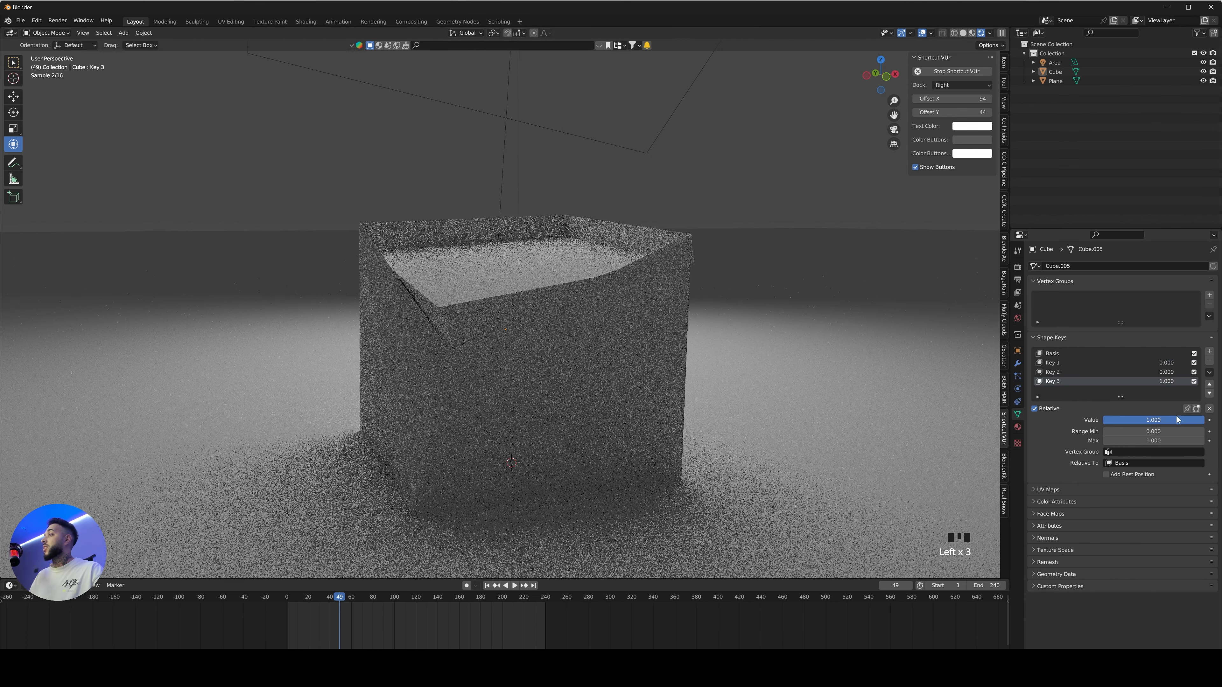
{"action": "mouse_move", "coordinate": [1164, 420]}
{"action": "left_mouse_down"}
{"action": "mouse_move", "coordinate": [1065, 433]}
{"action": "mouse_move", "coordinate": [1170, 433]}
{"action": "left_mouse_up"}
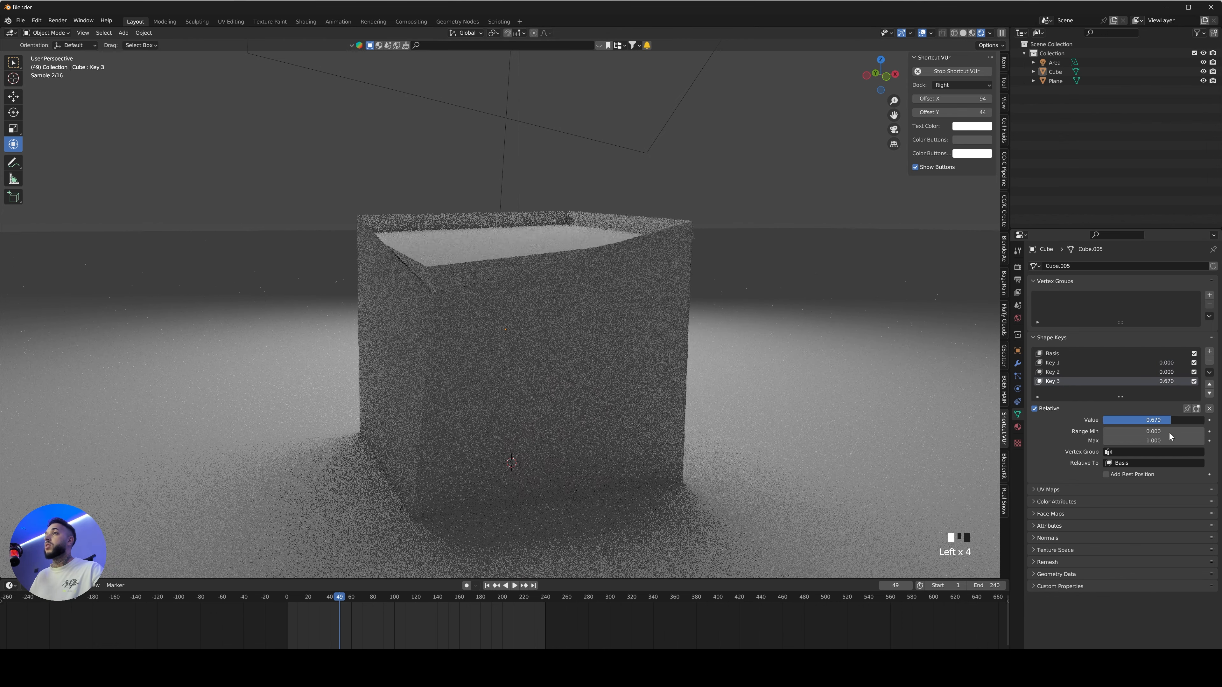
{"action": "left_click", "coordinate": [1074, 373]}
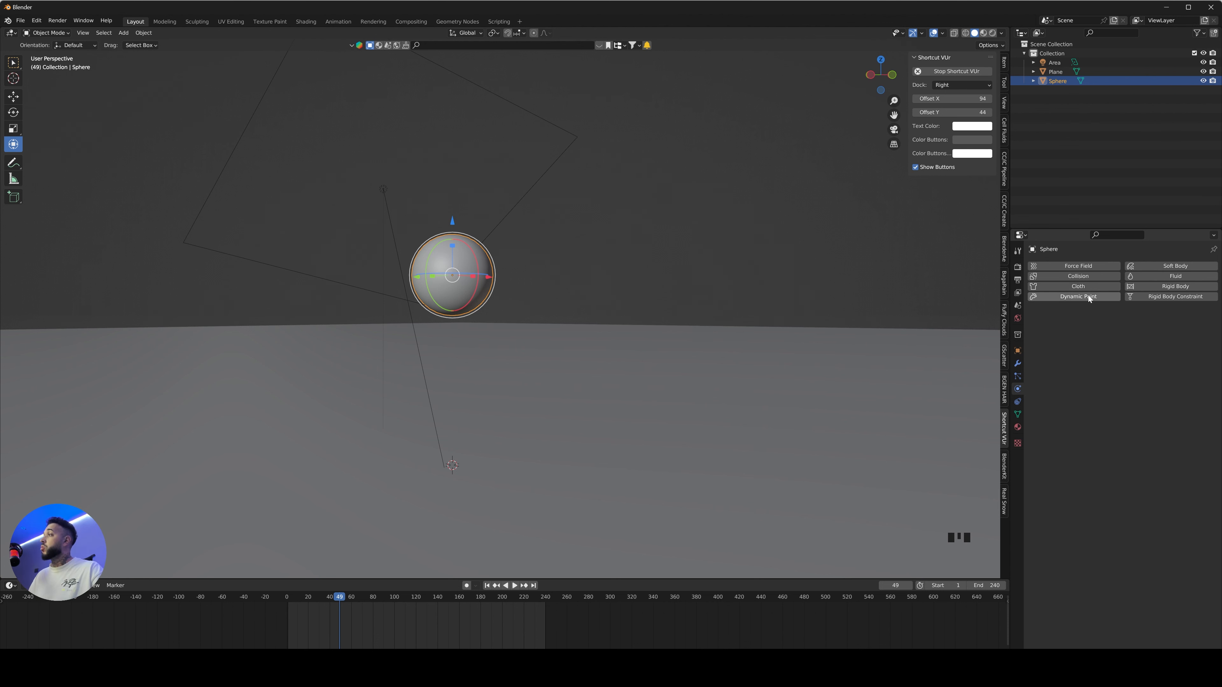
- Add rigid body physics to the sphere with the type set to Active
{"action": "left_click", "coordinate": [1170, 287]}
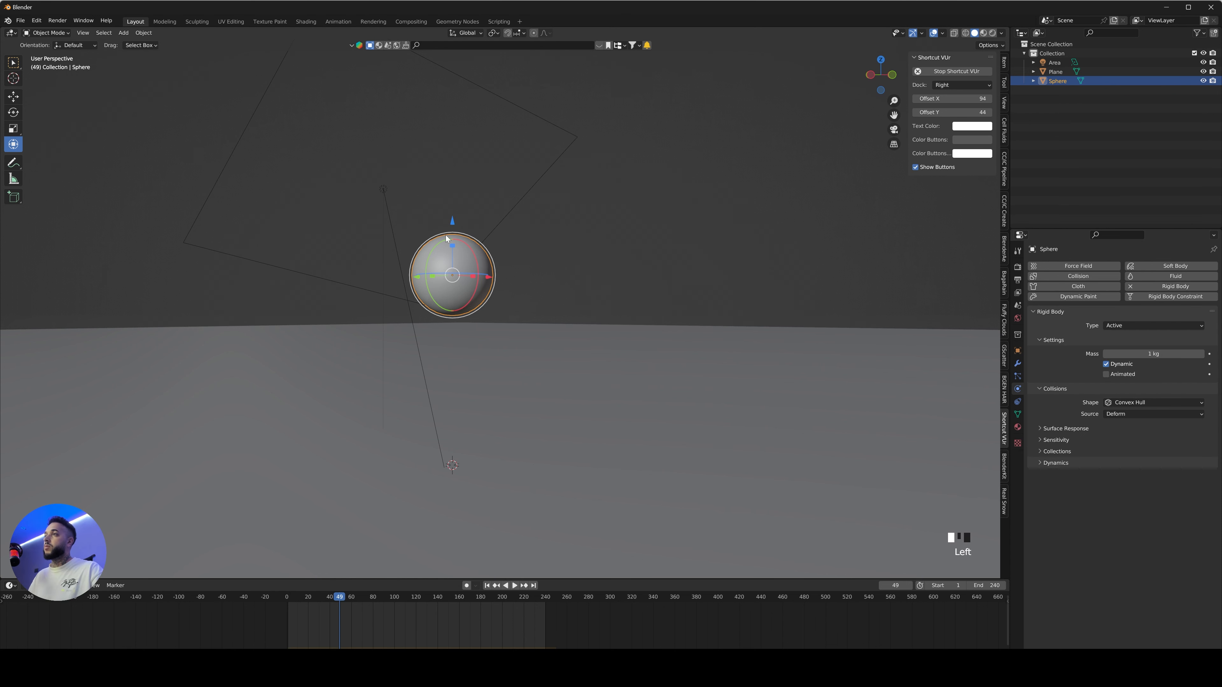
{"action": "left_click", "coordinate": [1115, 327]}
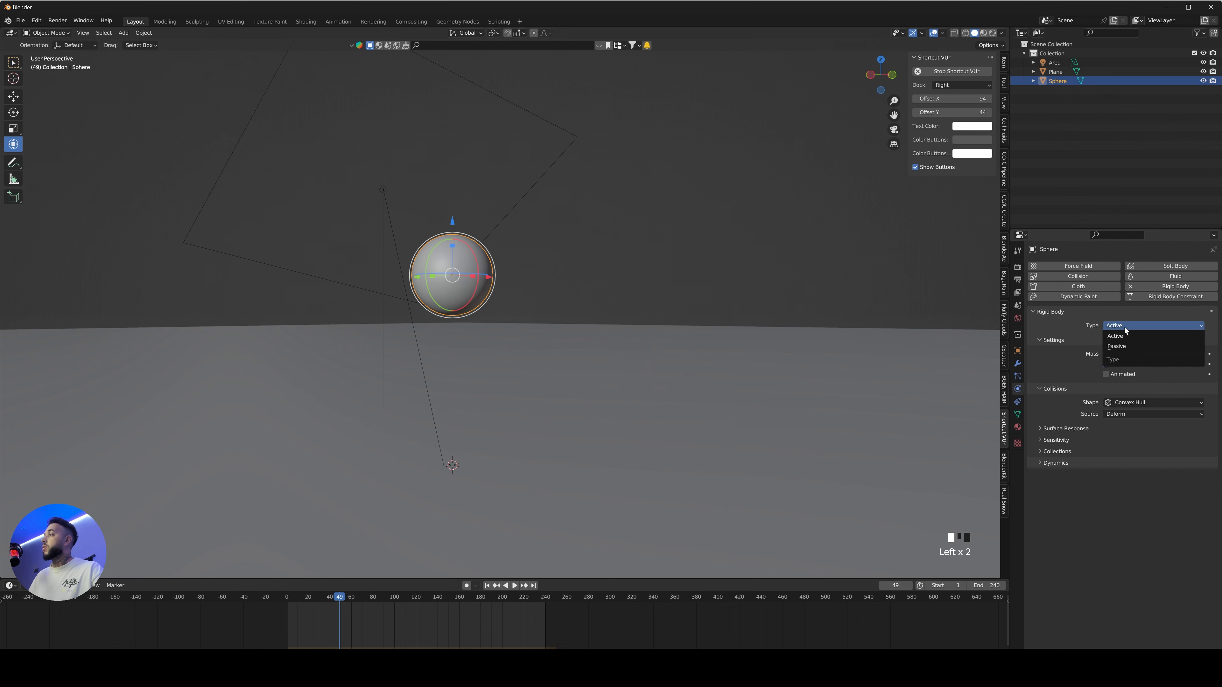
{"action": "left_click", "coordinate": [1114, 332]}
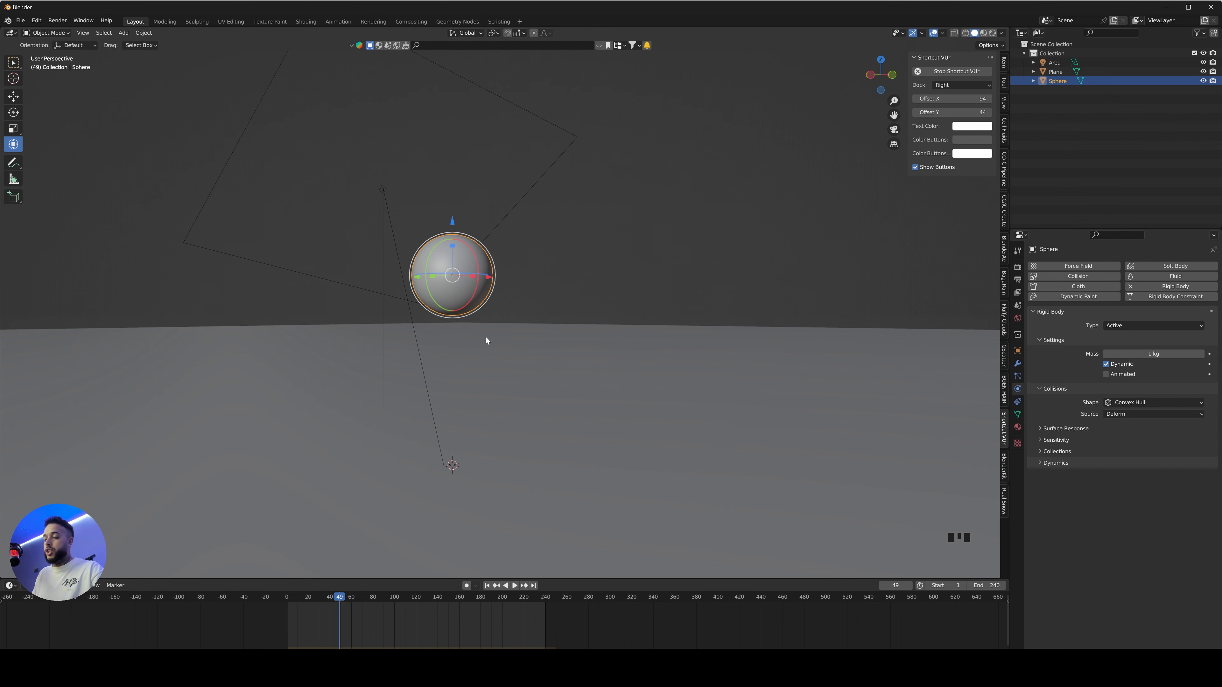
- Add rigid body physics to the ground plane and set its type to Passive
{"action": "left_click", "coordinate": [565, 430]}
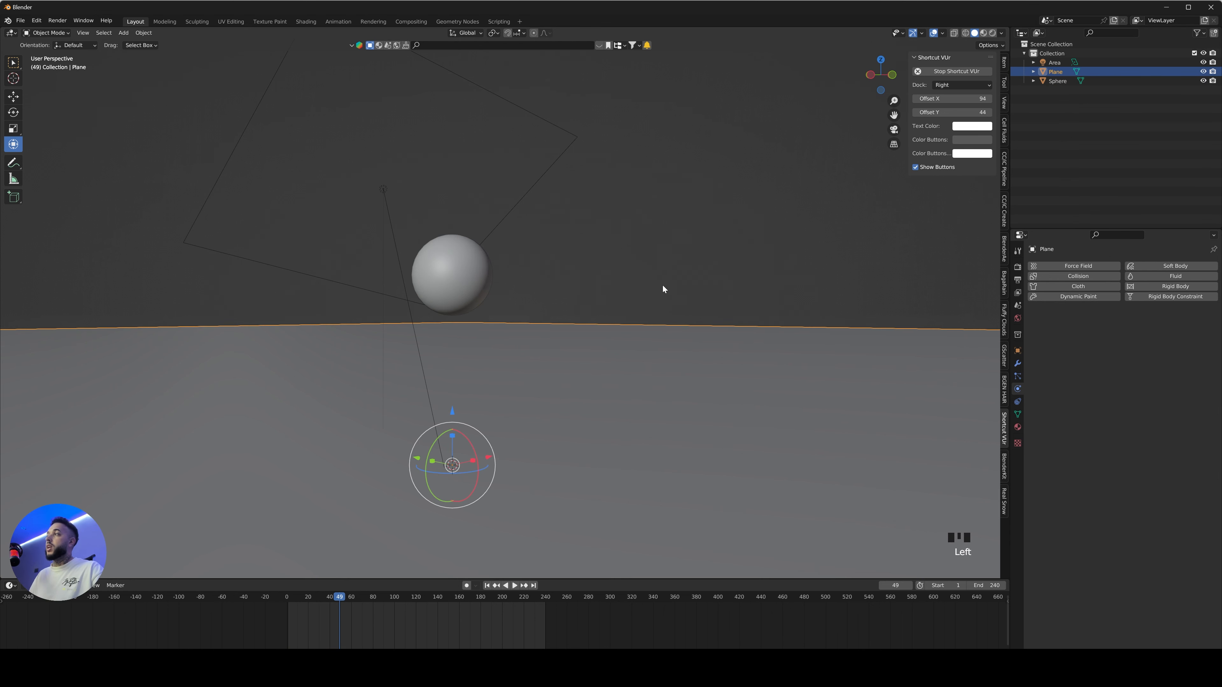
{"action": "left_click", "coordinate": [1131, 287]}
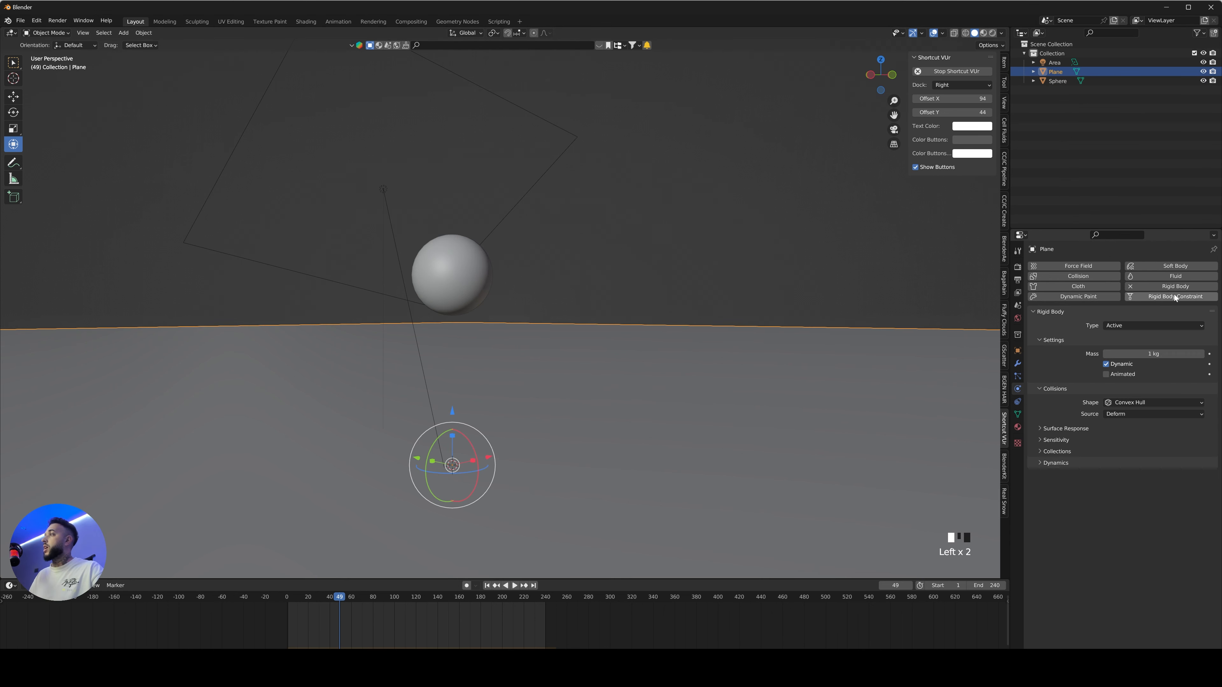
{"action": "left_click", "coordinate": [1123, 326]}
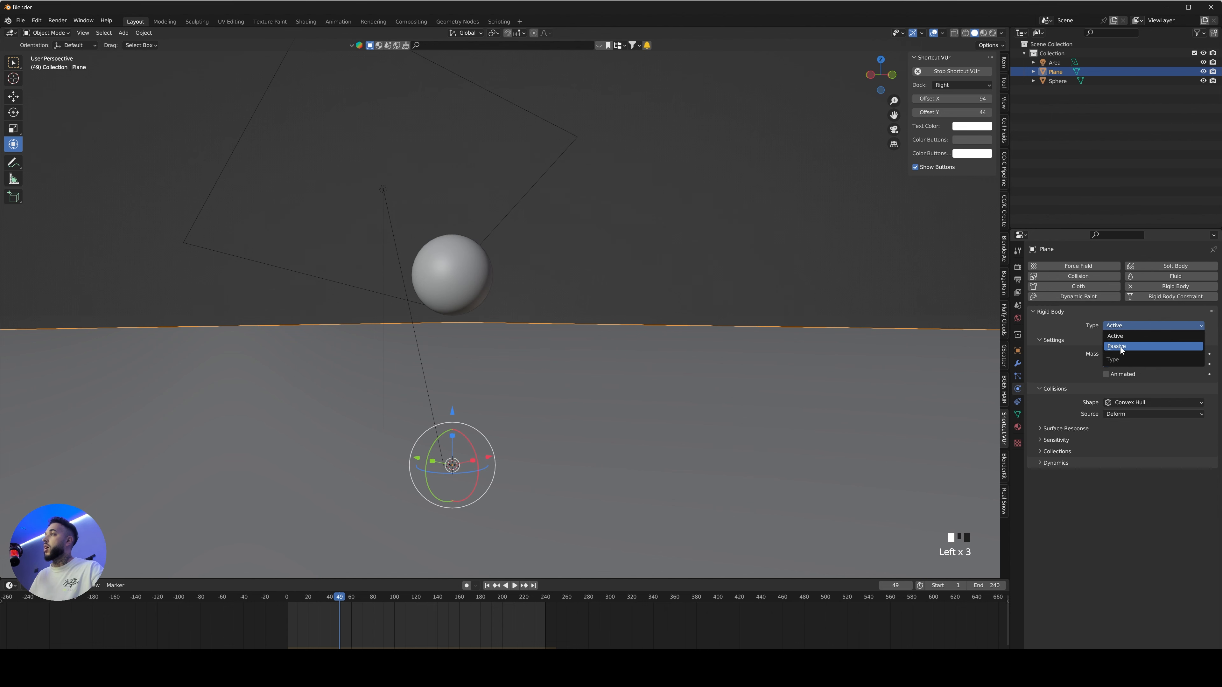
{"action": "left_click", "coordinate": [1120, 346]}
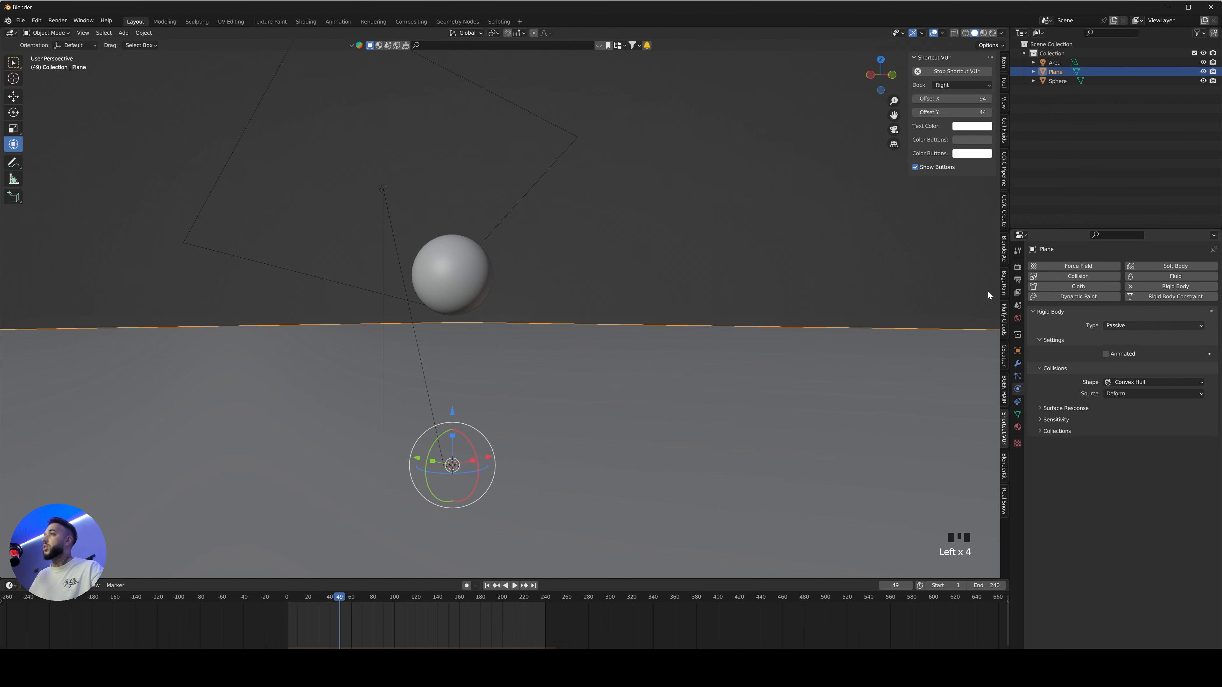
- Set the sphere's rigid body collision shape to Mesh
{"action": "left_click", "coordinate": [470, 278]}
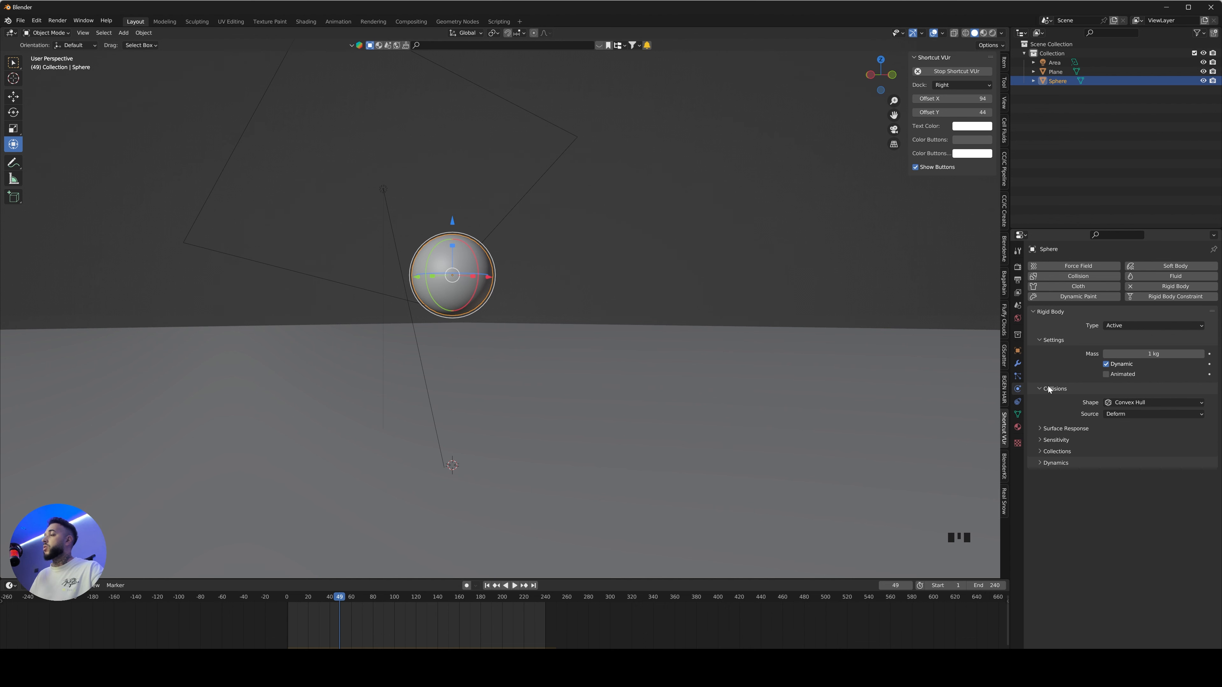
{"action": "left_click", "coordinate": [1136, 404]}
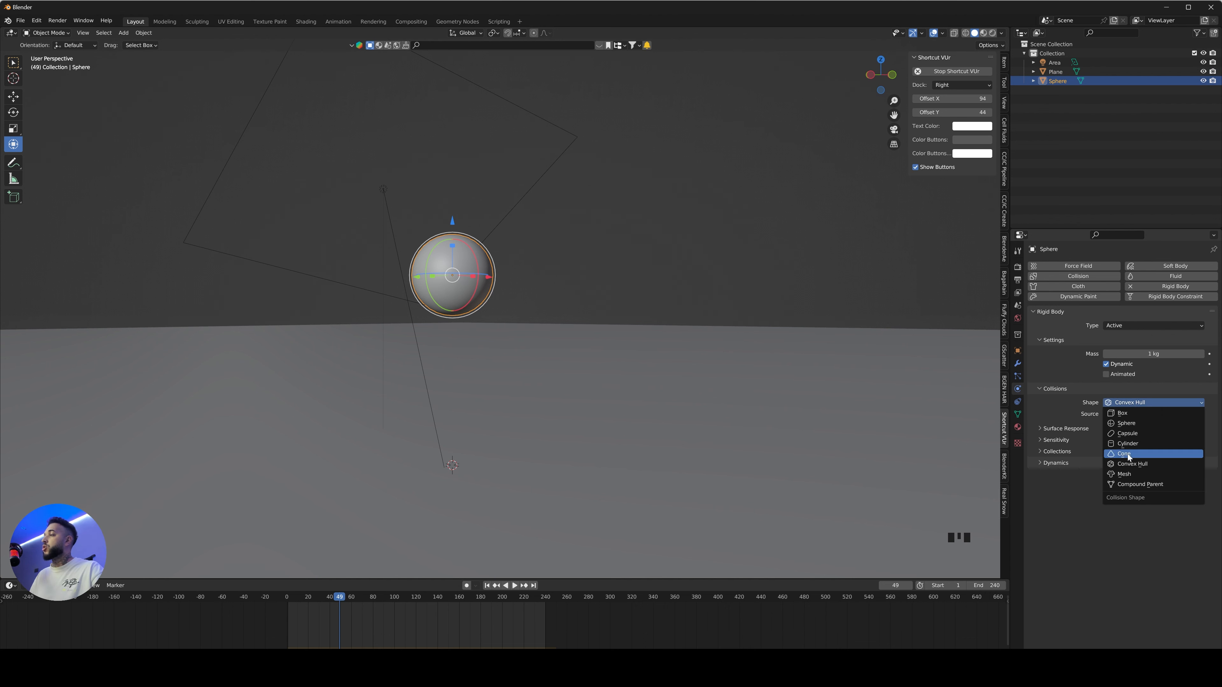
{"action": "left_click", "coordinate": [1130, 477]}
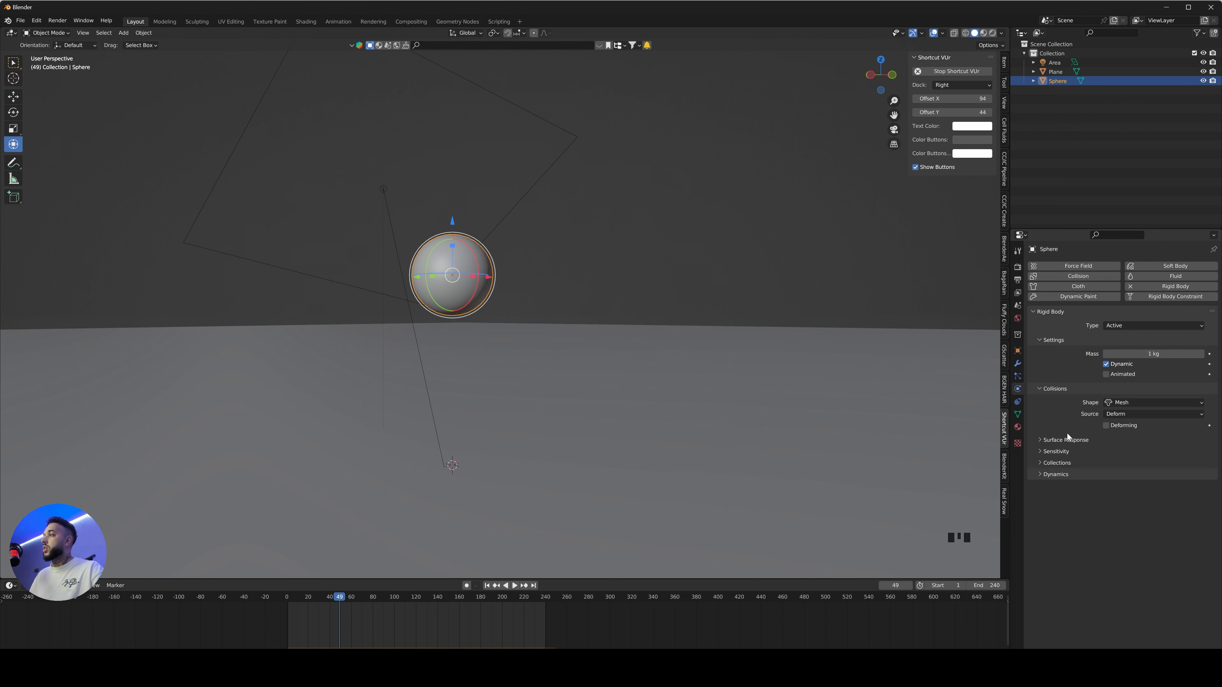
- Play the sphere's rigid body simulation from frame 0 a couple of times, then return to the first frame
{"action": "left_click", "coordinate": [285, 597]}
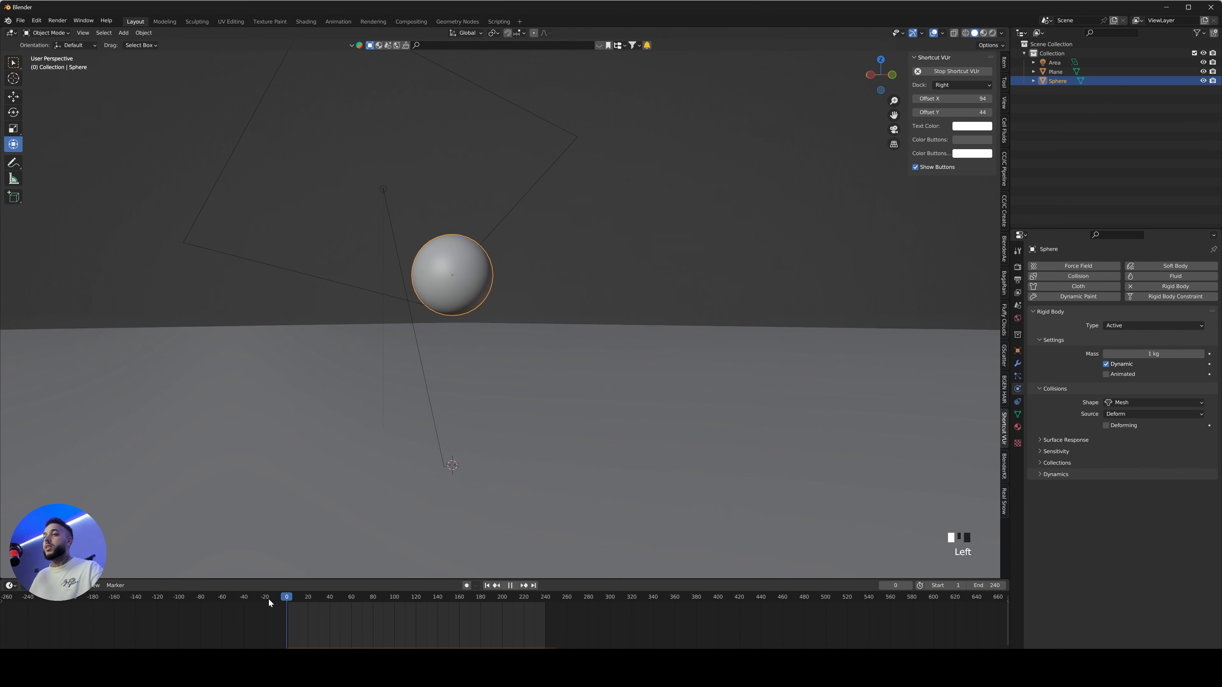
{"action": "middle_click_drag", "start_coordinate": [593, 265], "coordinate": [590, 304], "text": "ctrl"}
{"action": "key", "text": "space"}
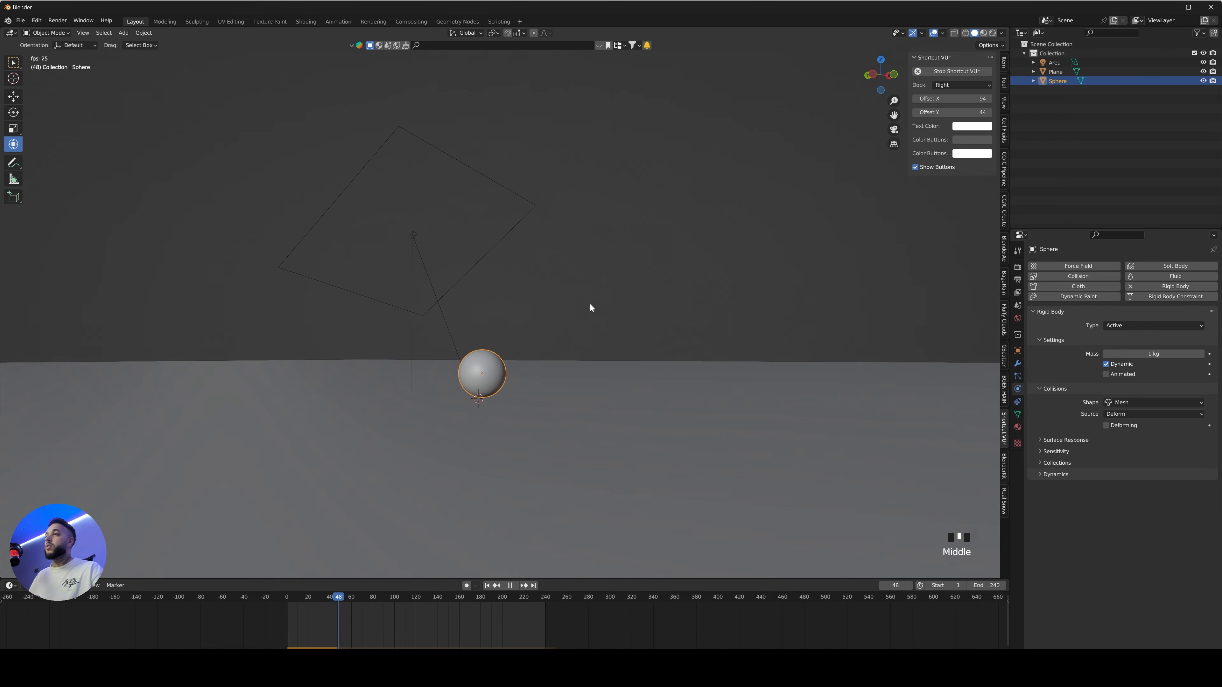
{"action": "key", "text": "space"}
{"action": "key", "text": "shift+Left"}
{"action": "key", "text": "space"}
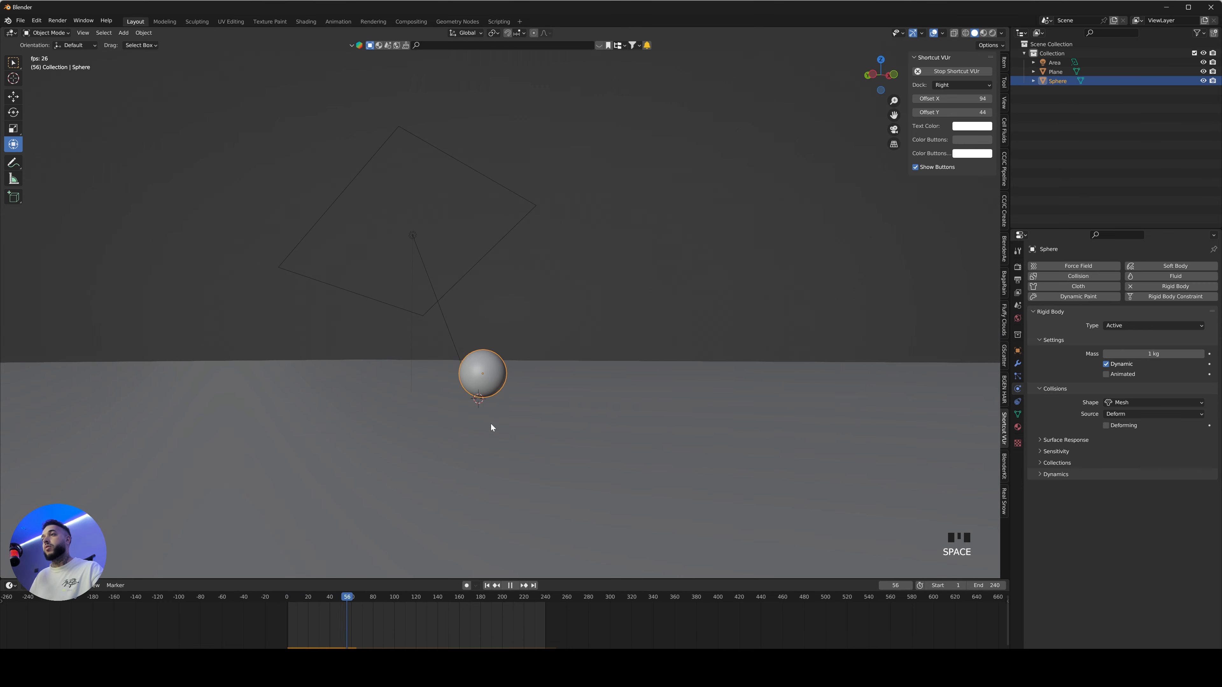
{"action": "key", "text": "space"}
{"action": "key", "text": "shift+Left"}
- Look at the sphere's rigid body Surface Response and Sensitivity settings, collapsing each section again
{"action": "mouse_move", "coordinate": [606, 258]}
{"action": "middle_mouse_down"}
{"action": "mouse_move", "coordinate": [568, 276]}
{"action": "mouse_move", "coordinate": [617, 257]}
{"action": "middle_mouse_up"}
{"action": "left_click", "coordinate": [1046, 441]}
{"action": "left_click", "coordinate": [1045, 441]}
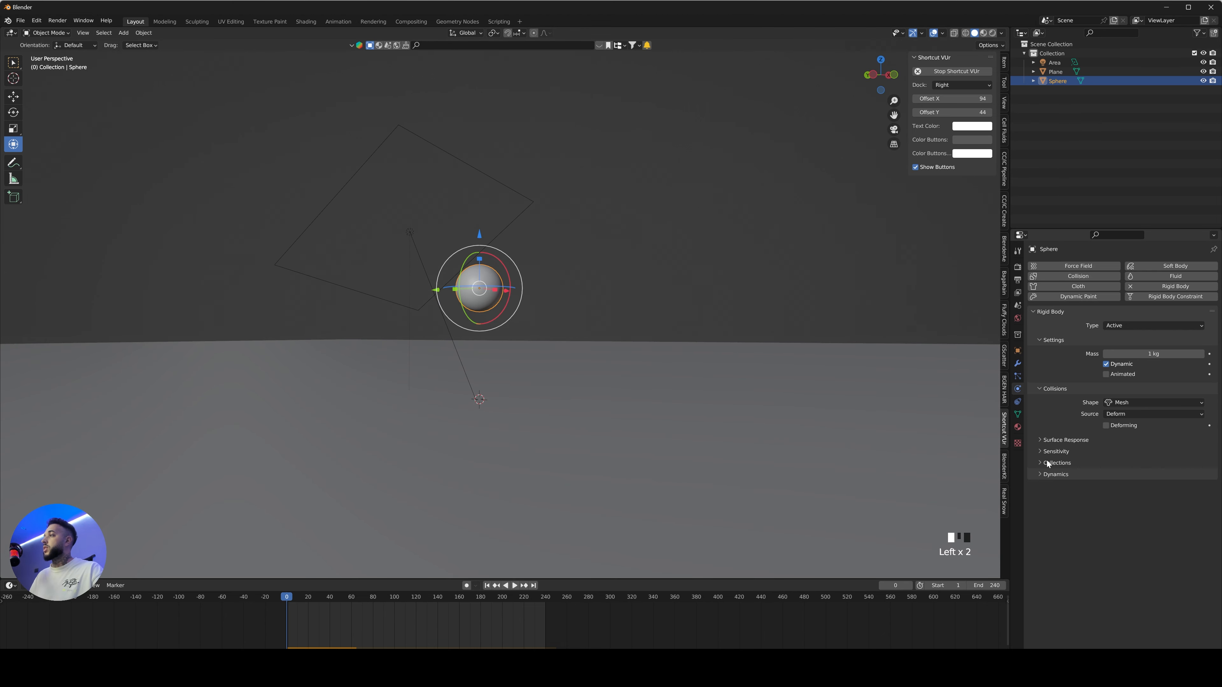
{"action": "left_click", "coordinate": [1044, 452]}
{"action": "left_click", "coordinate": [1043, 452]}
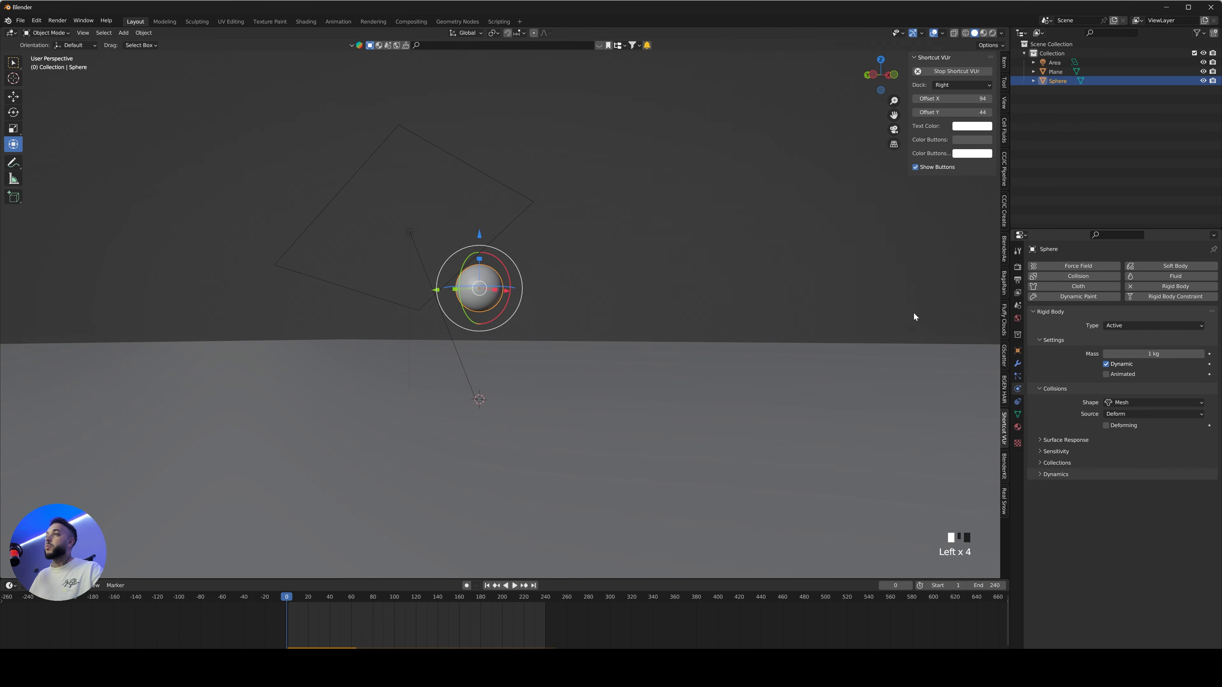
- Set the sphere's rigid body mass to 0.3 kg, preview the simulation and return to frame 0
{"action": "left_click", "coordinate": [1153, 354]}
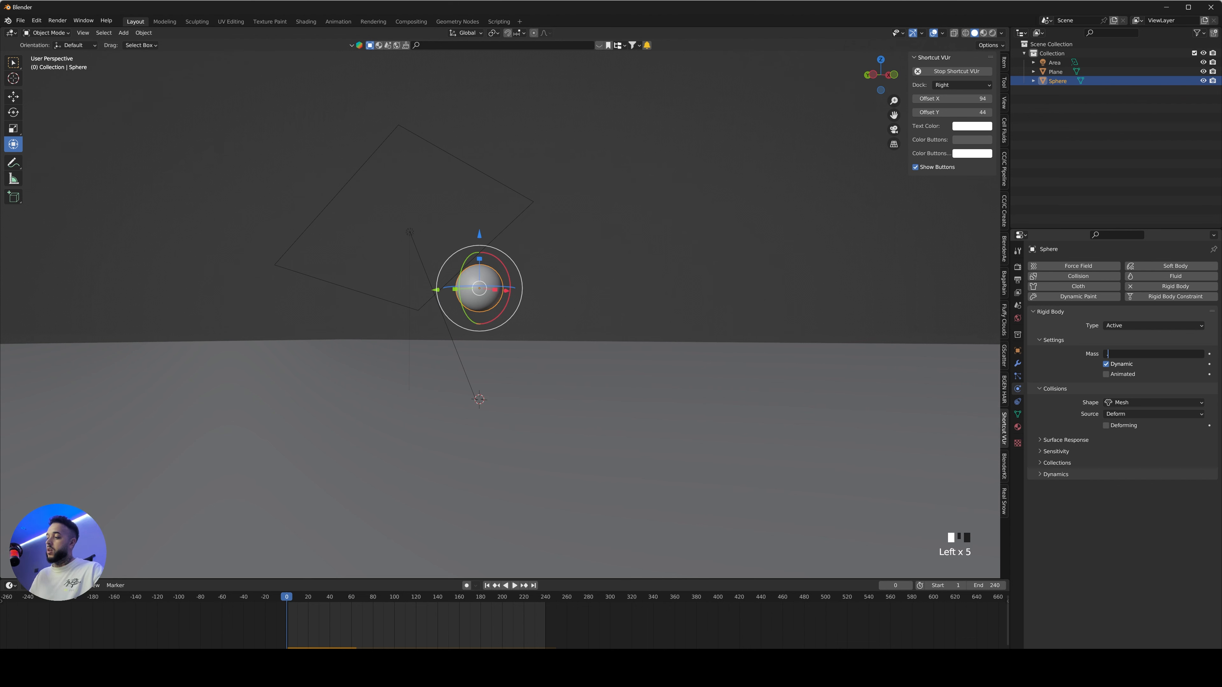
{"action": "type", "text": "0.3"}
{"action": "key", "text": "Return"}
{"action": "key", "text": "space"}
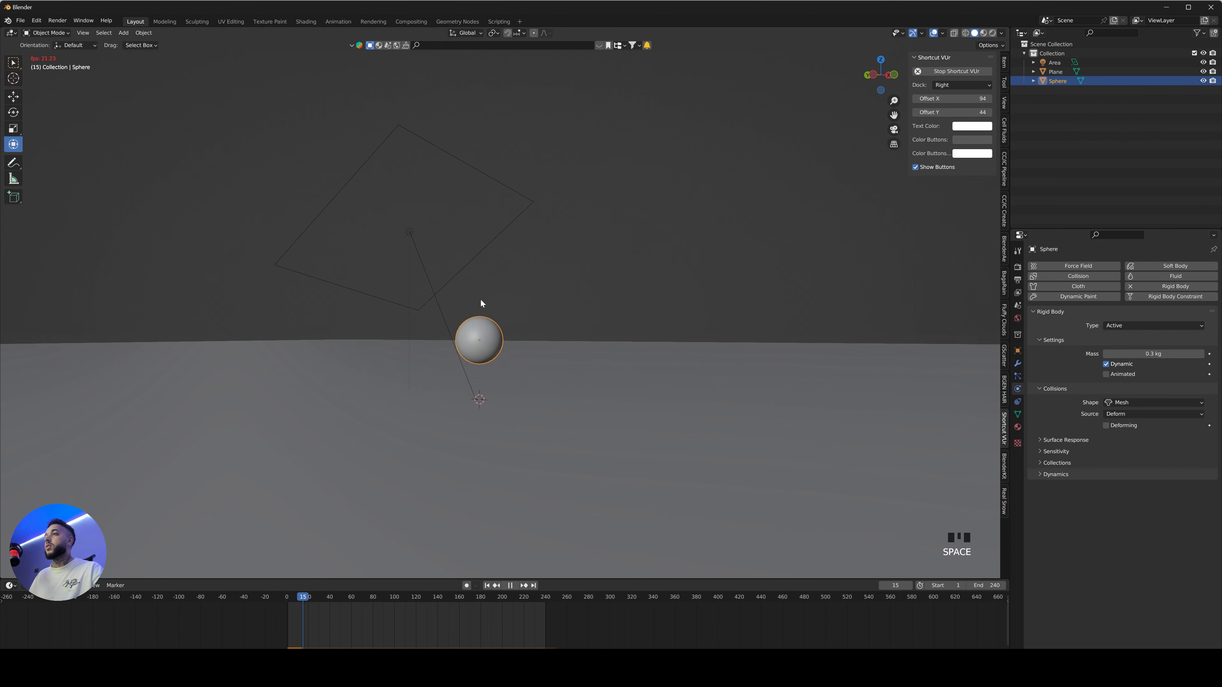
{"action": "key", "text": "space"}
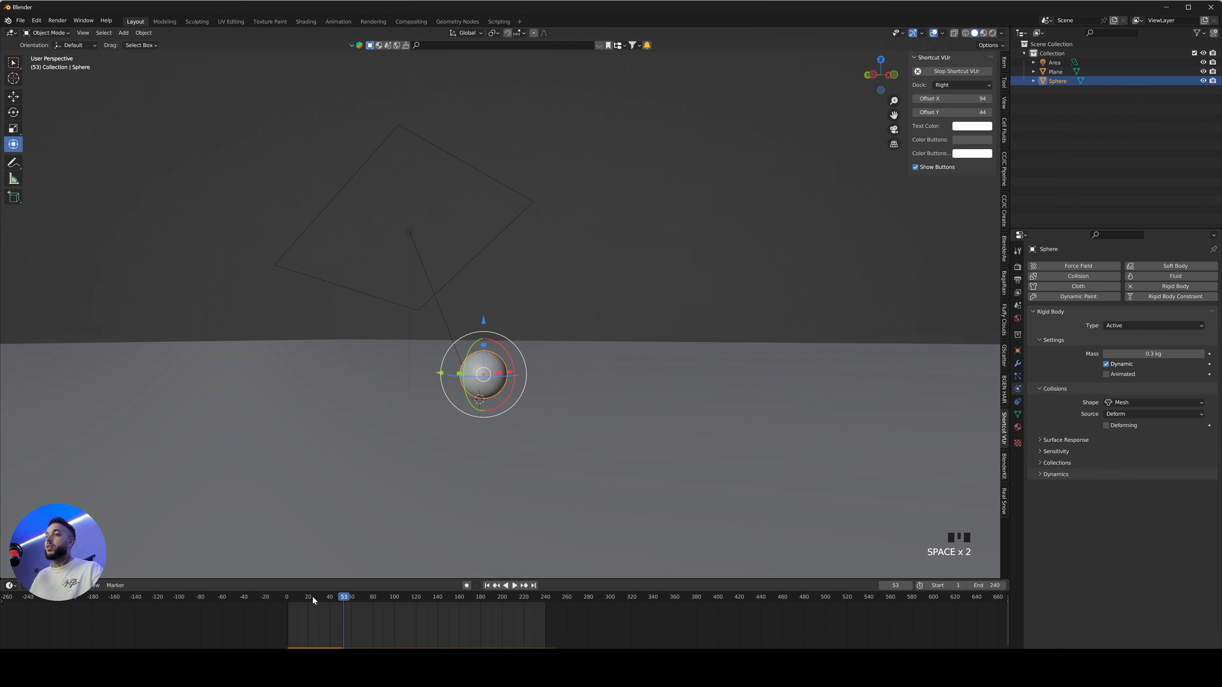
{"action": "key", "text": "shift+Left"}
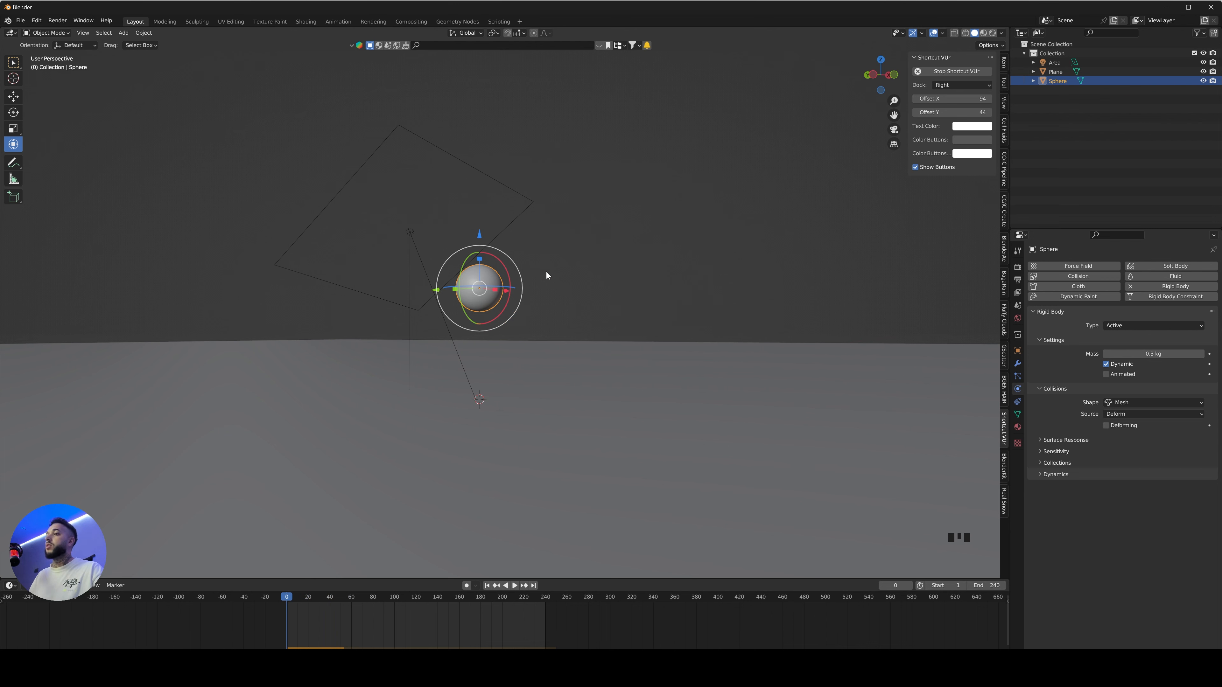
- Duplicate the sphere nine times, scattering the copies around and above the original over the ground plane
{"action": "key", "text": "shift+d"}
{"action": "left_click", "coordinate": [528, 269]}
{"action": "key", "text": "shift+d"}
{"action": "left_click", "coordinate": [443, 263]}
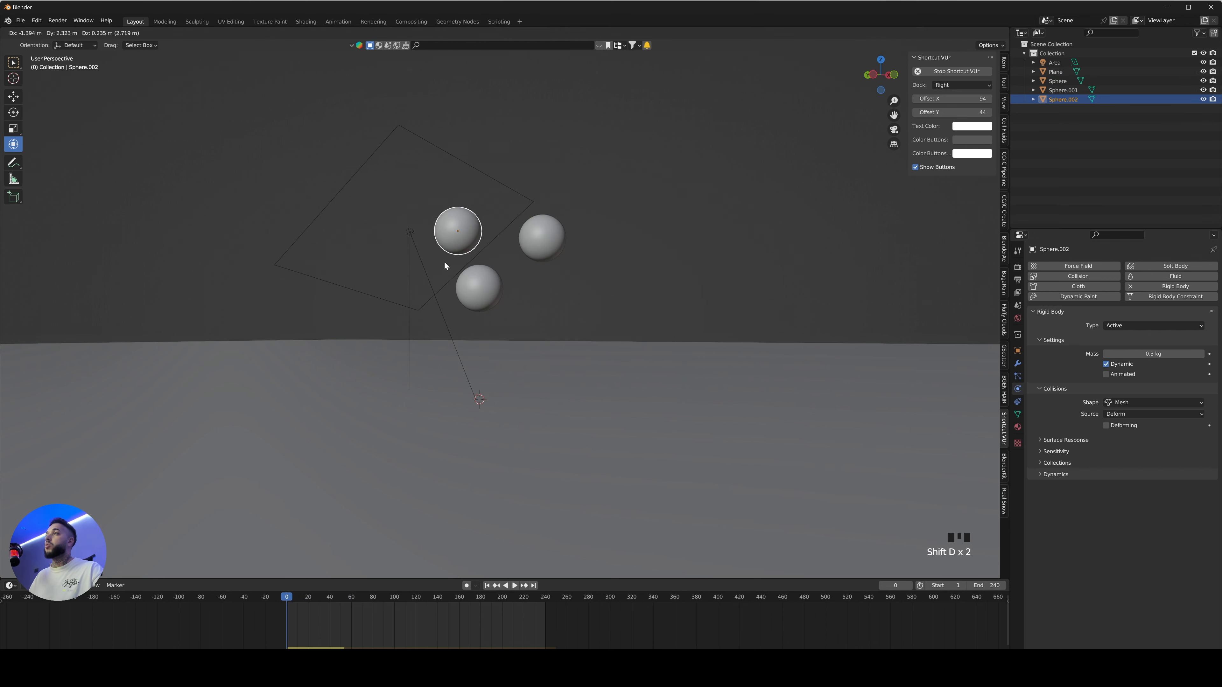
{"action": "key", "text": "shift+d"}
{"action": "left_click", "coordinate": [383, 268]}
{"action": "key", "text": "shift+d"}
{"action": "left_click", "coordinate": [451, 182]}
{"action": "key", "text": "shift+d"}
{"action": "left_click", "coordinate": [554, 171]}
{"action": "key", "text": "shift+d"}
{"action": "left_click", "coordinate": [467, 111]}
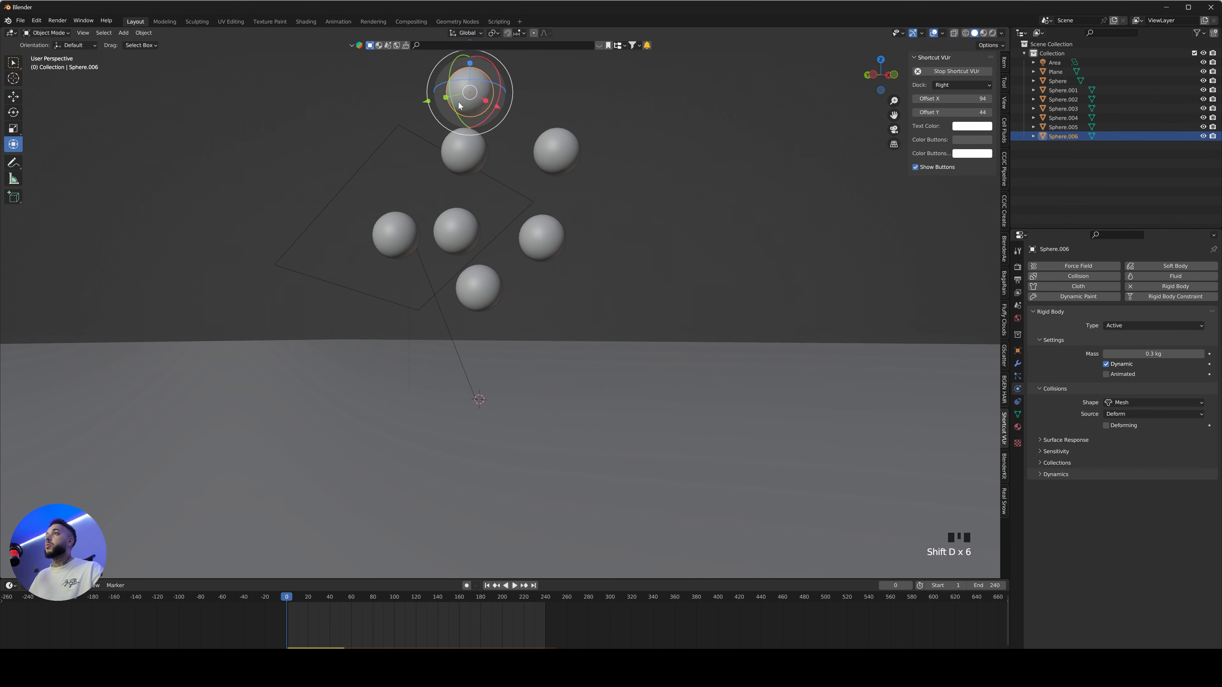
{"action": "key", "text": "shift+d"}
{"action": "left_click", "coordinate": [390, 145]}
{"action": "key", "text": "shift+d"}
{"action": "left_click", "coordinate": [589, 220]}
{"action": "key", "text": "shift+d"}
{"action": "left_click", "coordinate": [298, 239]}
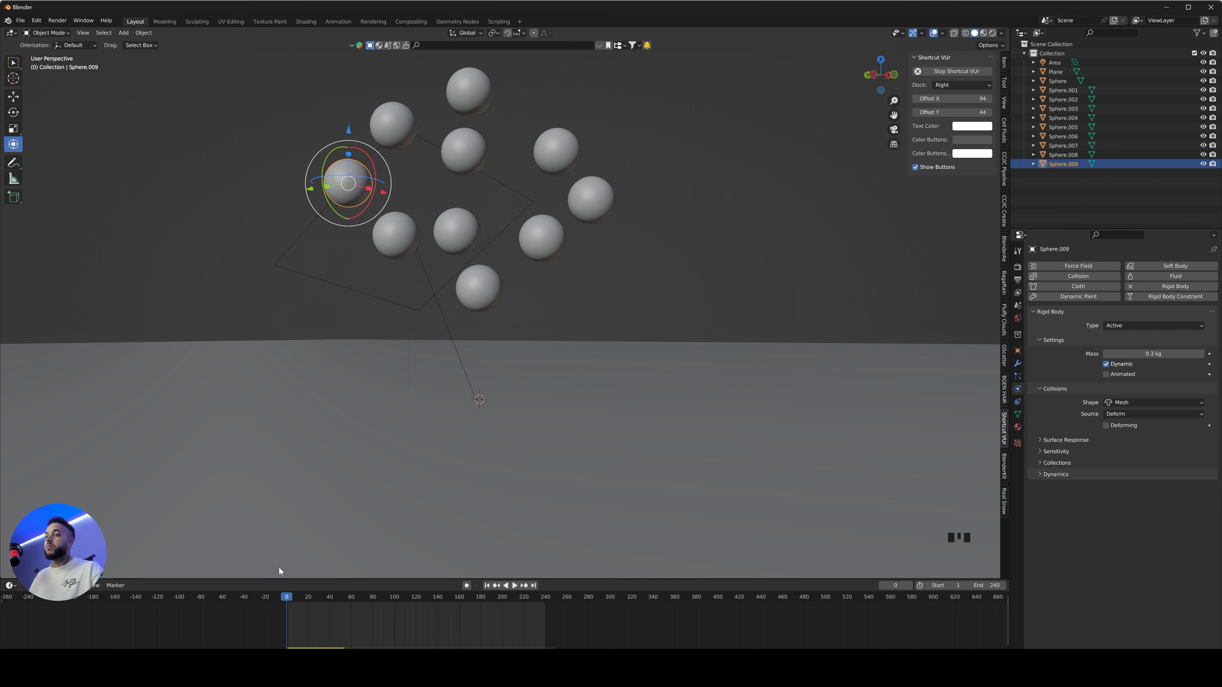
- Play the falling spheres' simulation several times from the beginning, watching the collisions from different angles
{"action": "key", "text": "space"}
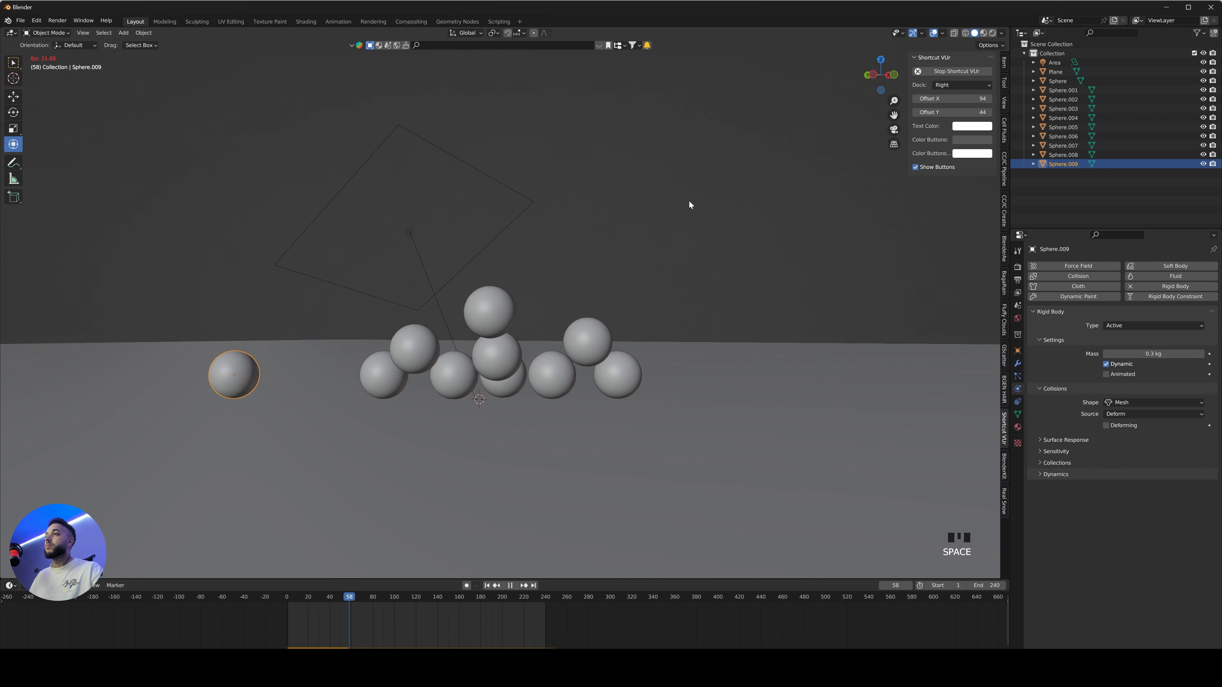
{"action": "middle_click_drag", "start_coordinate": [640, 236], "coordinate": [605, 246]}
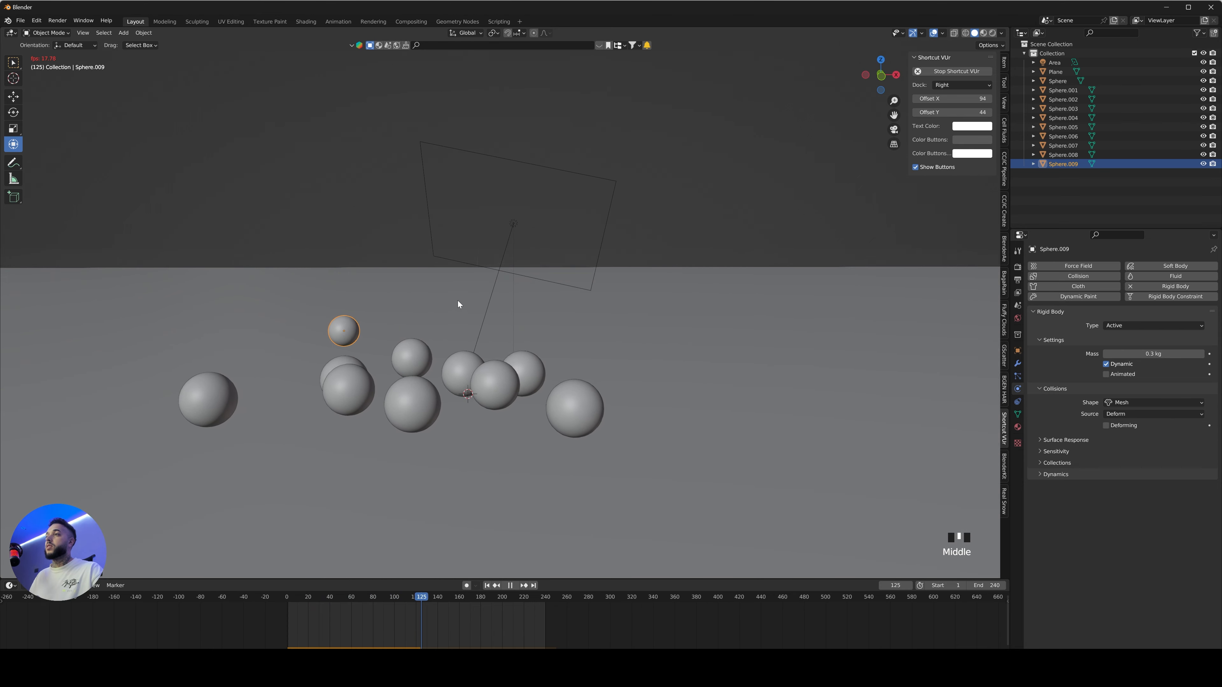
{"action": "middle_click_drag", "start_coordinate": [459, 303], "coordinate": [492, 287]}
{"action": "scroll", "coordinate": [534, 337], "scroll_direction": "down", "scroll_amount": 3}
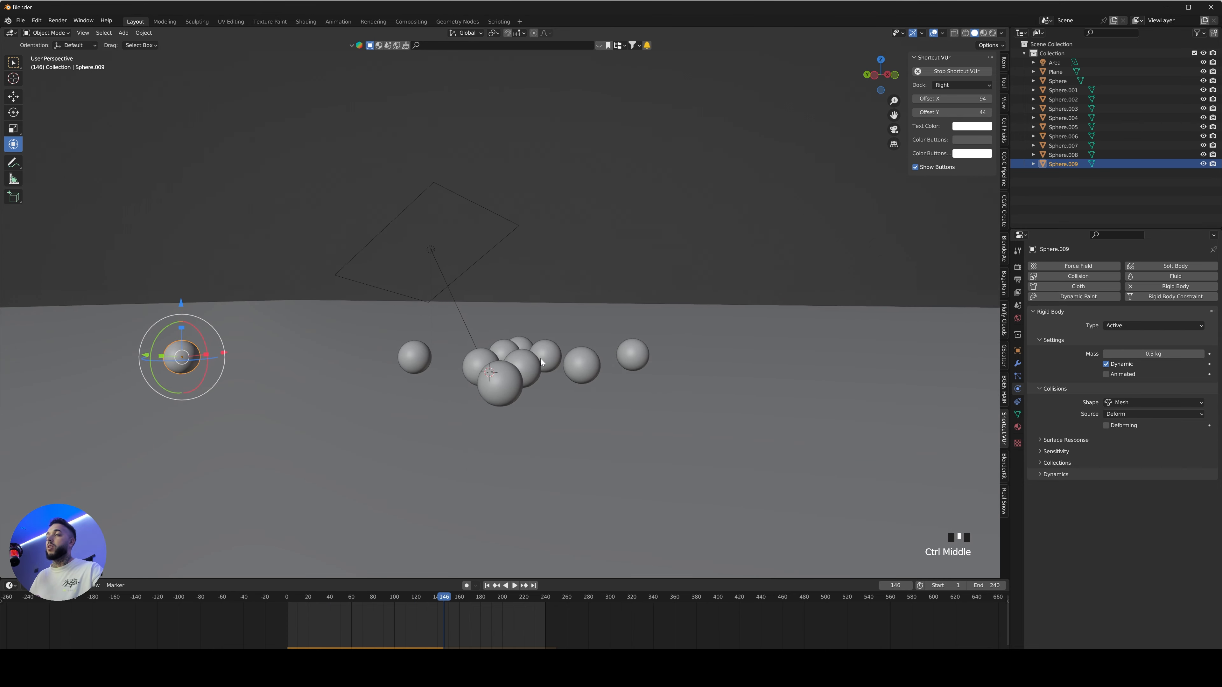
{"action": "left_click", "coordinate": [273, 598]}
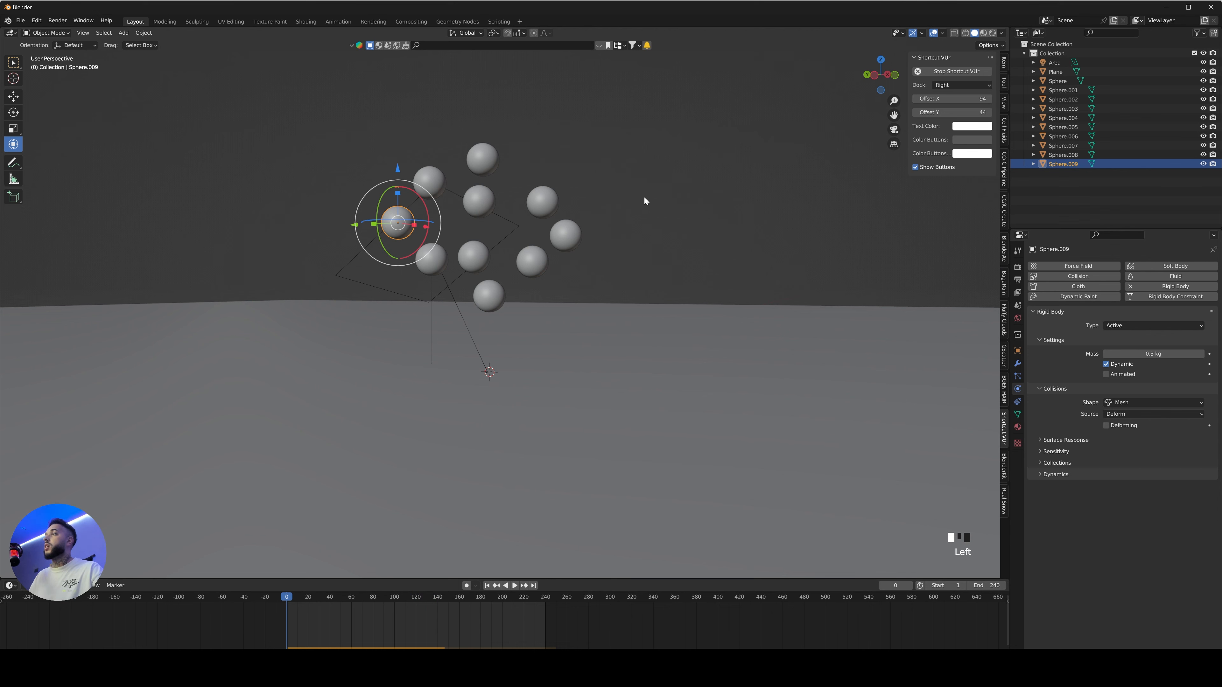
{"action": "key", "text": "space"}
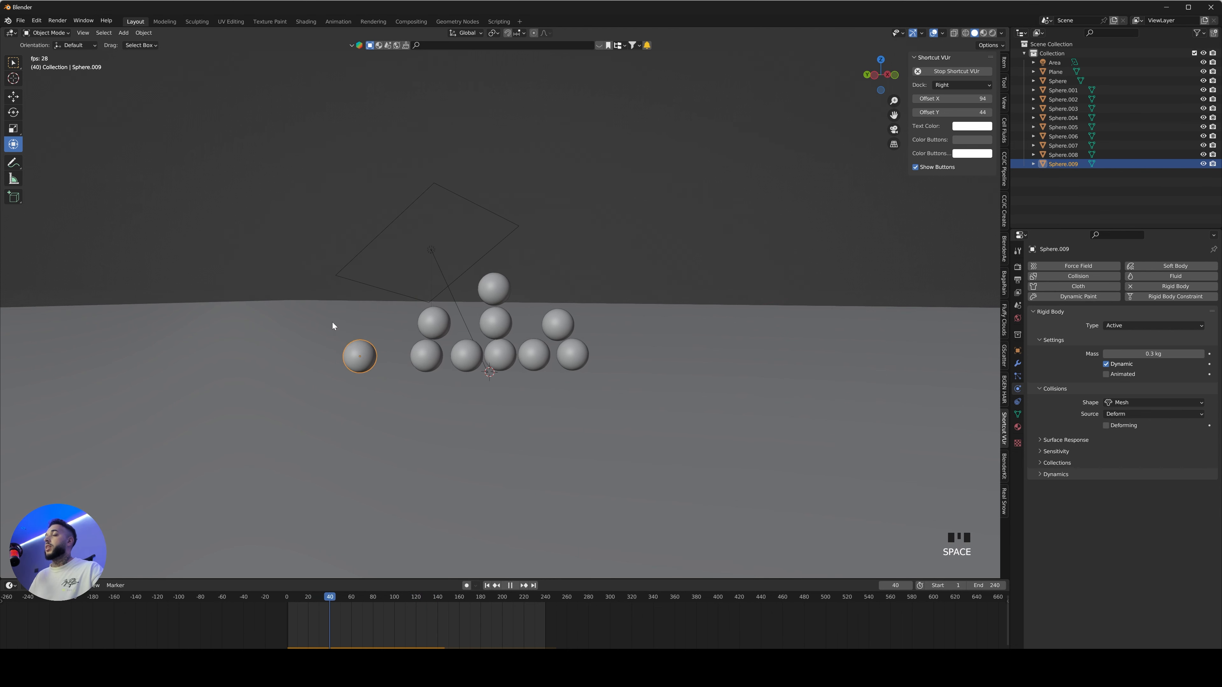
{"action": "key", "text": "space"}
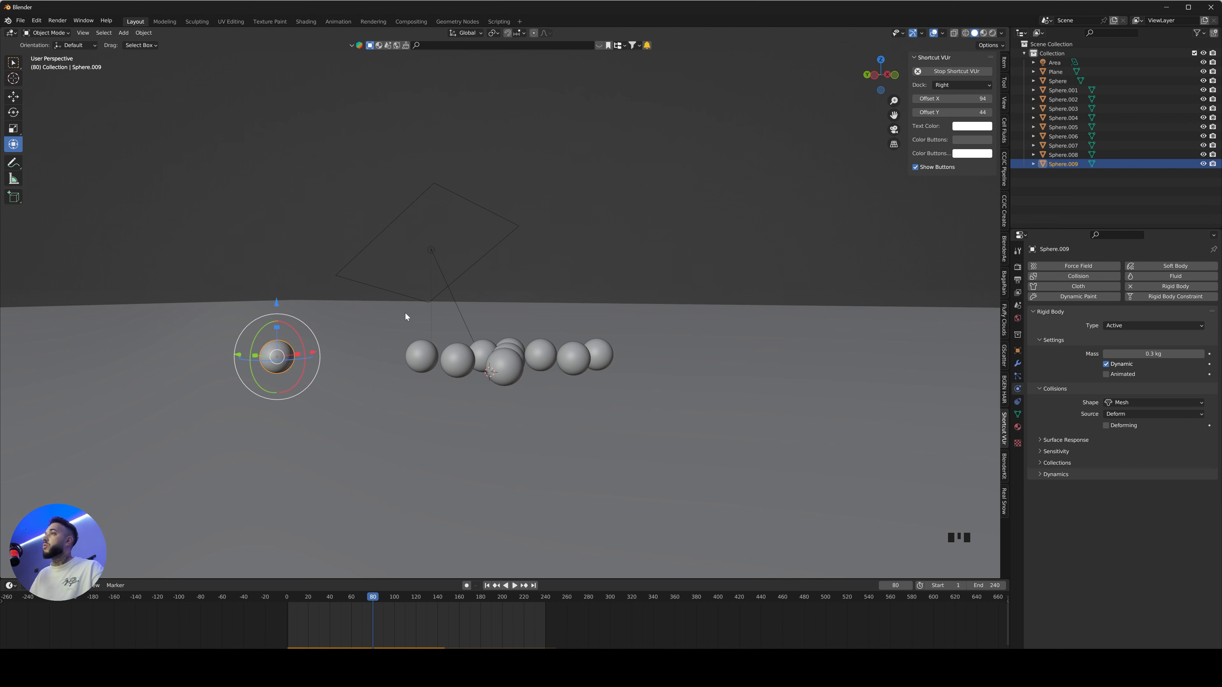
{"action": "left_click", "coordinate": [373, 184]}
{"action": "middle_click_drag", "start_coordinate": [625, 223], "coordinate": [523, 267]}
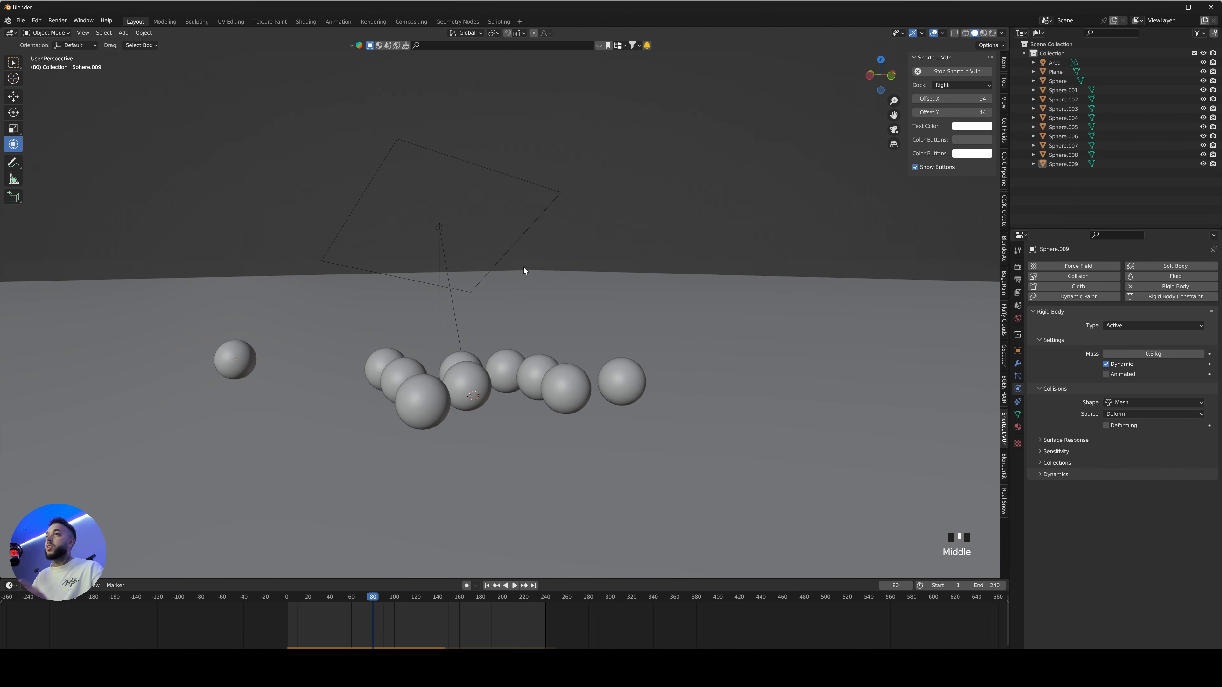
{"action": "left_click", "coordinate": [297, 597]}
{"action": "key", "text": "space"}
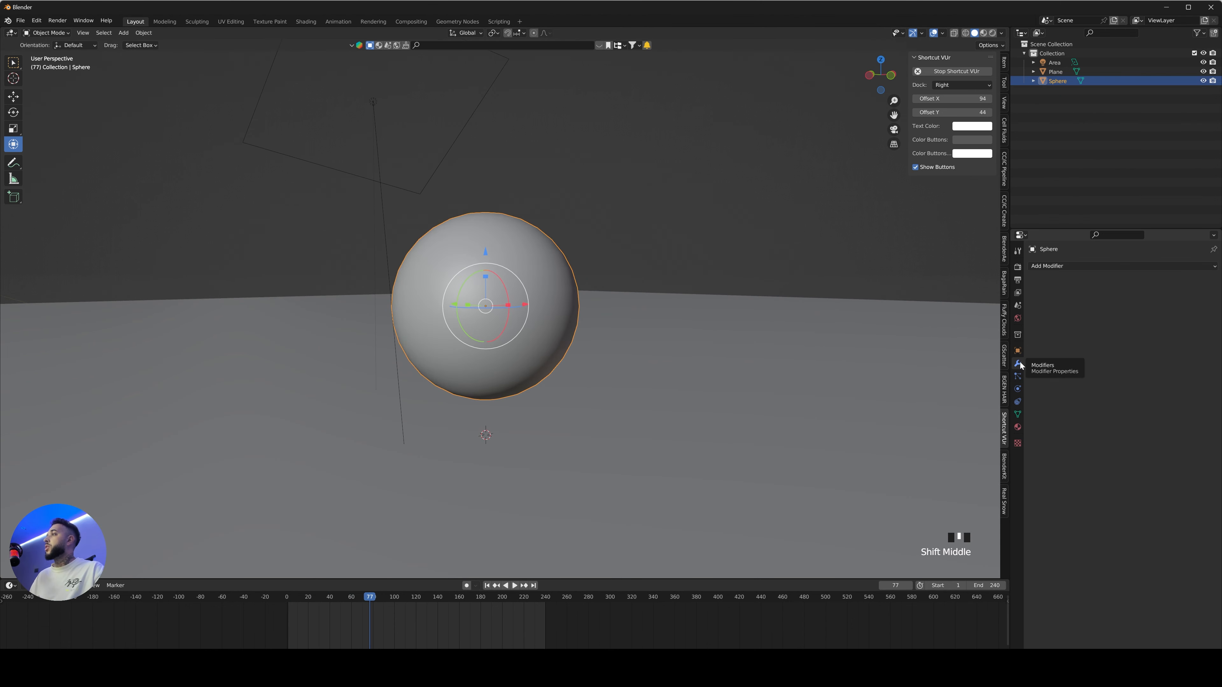
- Add a Displace modifier to the sphere and create a new texture for it
{"action": "left_click", "coordinate": [1069, 270]}
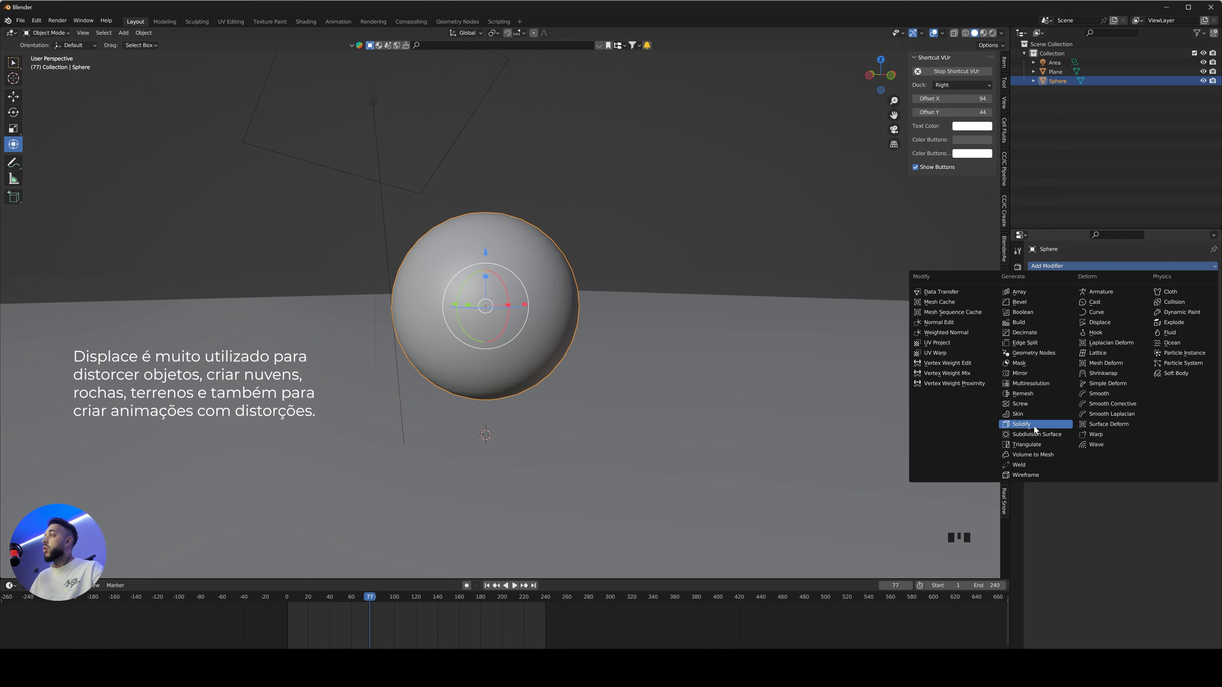
{"action": "left_click", "coordinate": [1103, 324]}
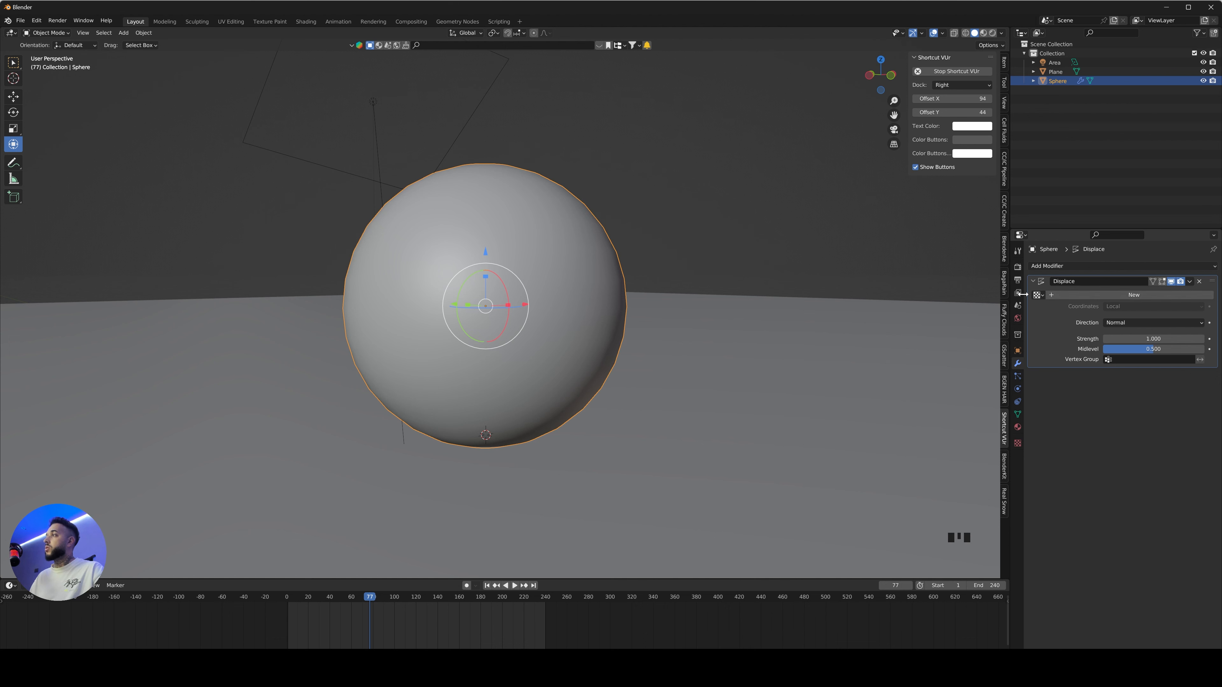
{"action": "left_click", "coordinate": [1096, 297]}
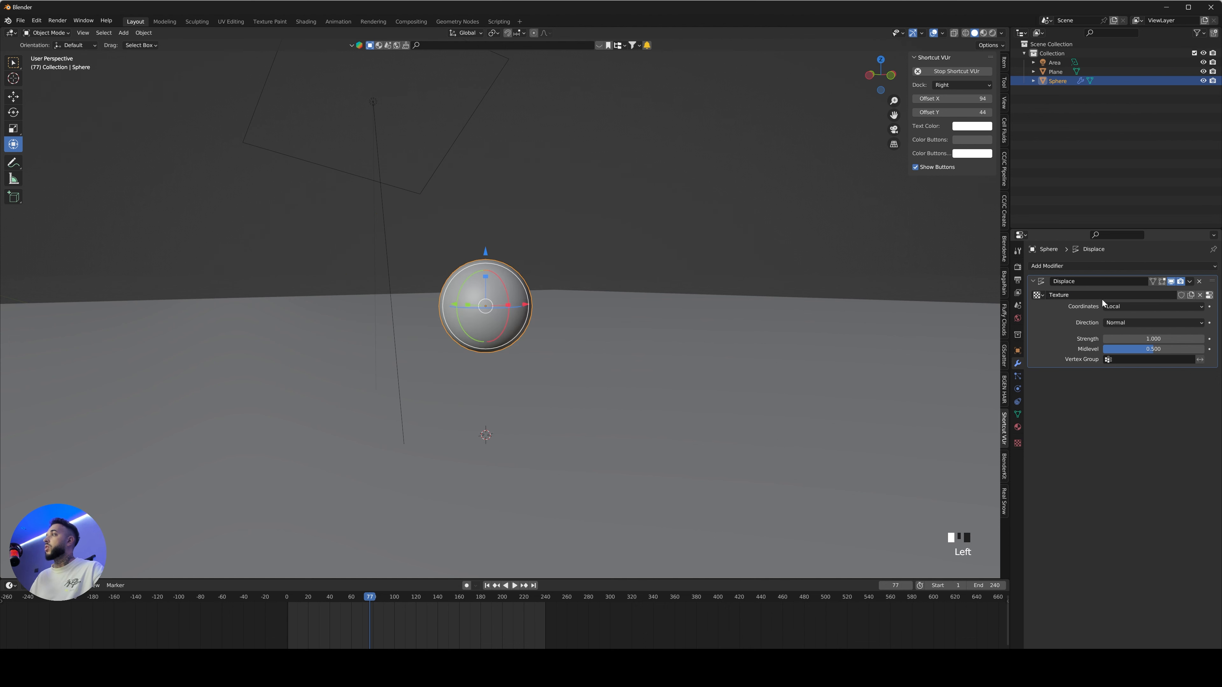
- Set the Displace texture's type to Clouds and return to frame 0
{"action": "left_click", "coordinate": [1209, 296]}
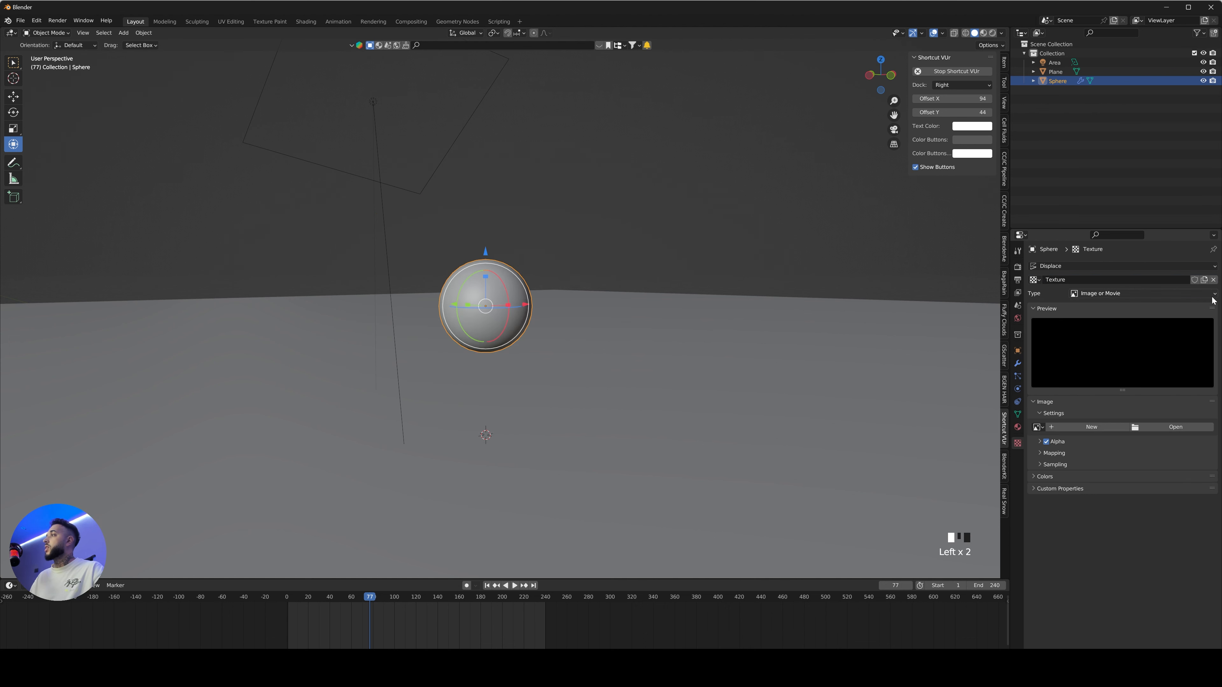
{"action": "left_click", "coordinate": [1099, 297]}
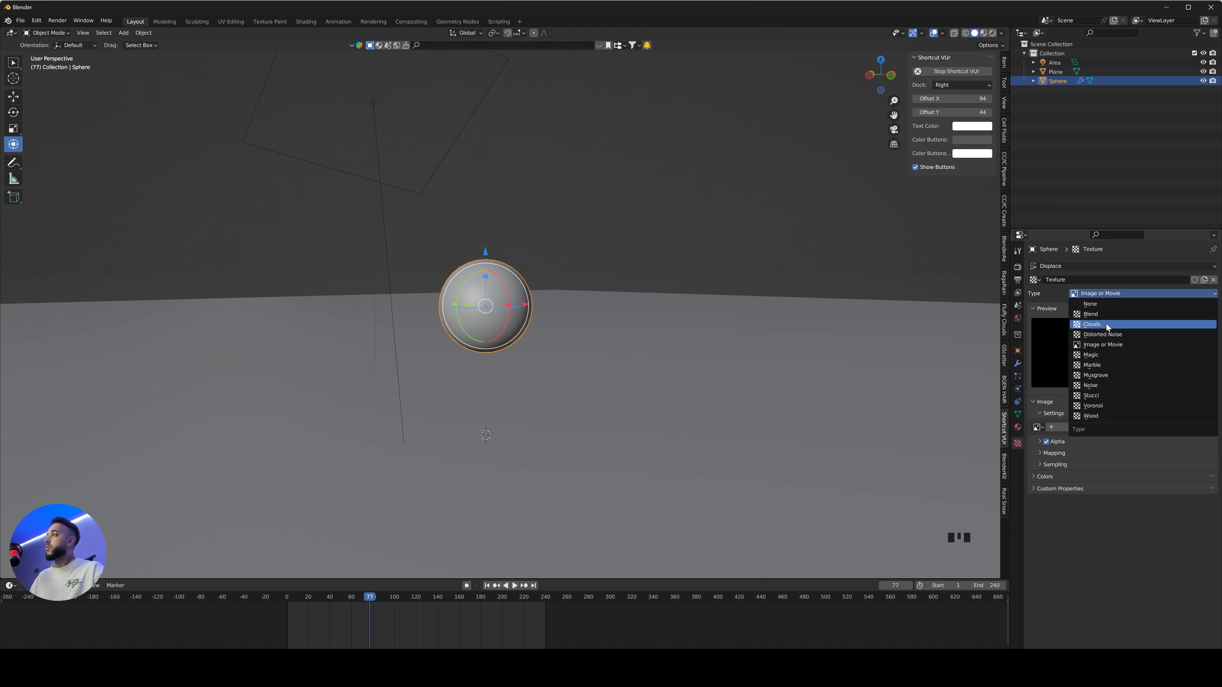
{"action": "left_click", "coordinate": [1085, 297]}
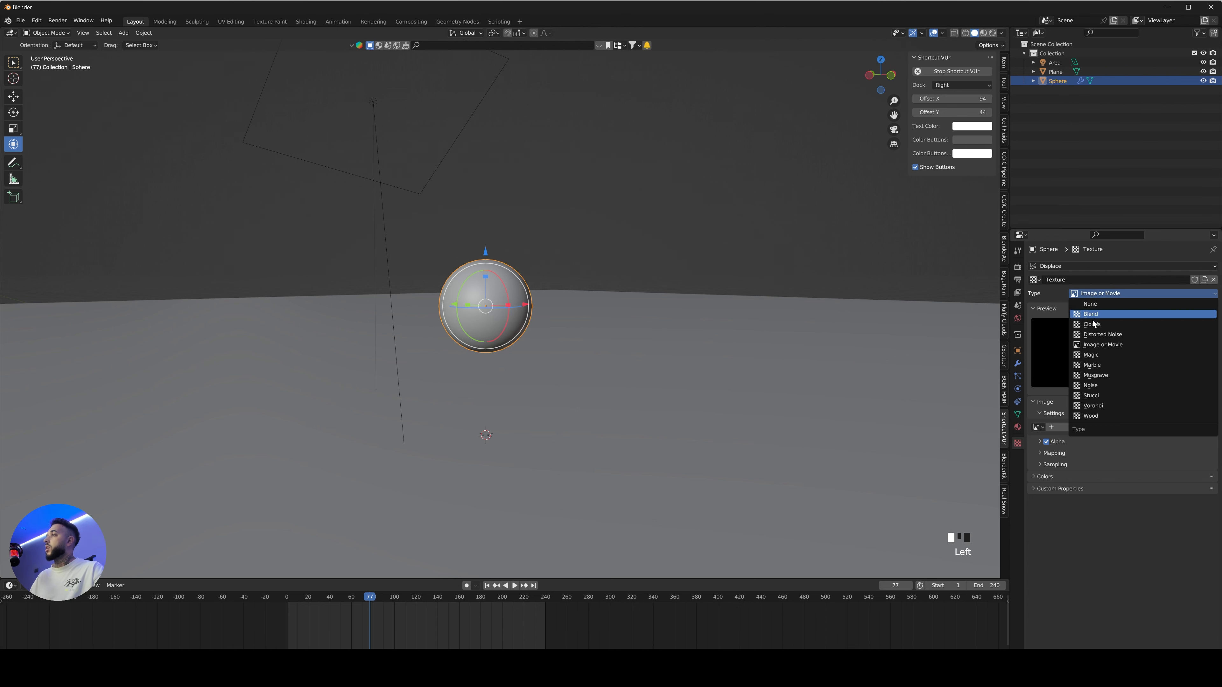
{"action": "left_click", "coordinate": [1097, 291]}
{"action": "left_click_drag", "start_coordinate": [294, 598], "coordinate": [287, 601]}
{"action": "key", "text": "space"}
{"action": "key", "text": "space"}
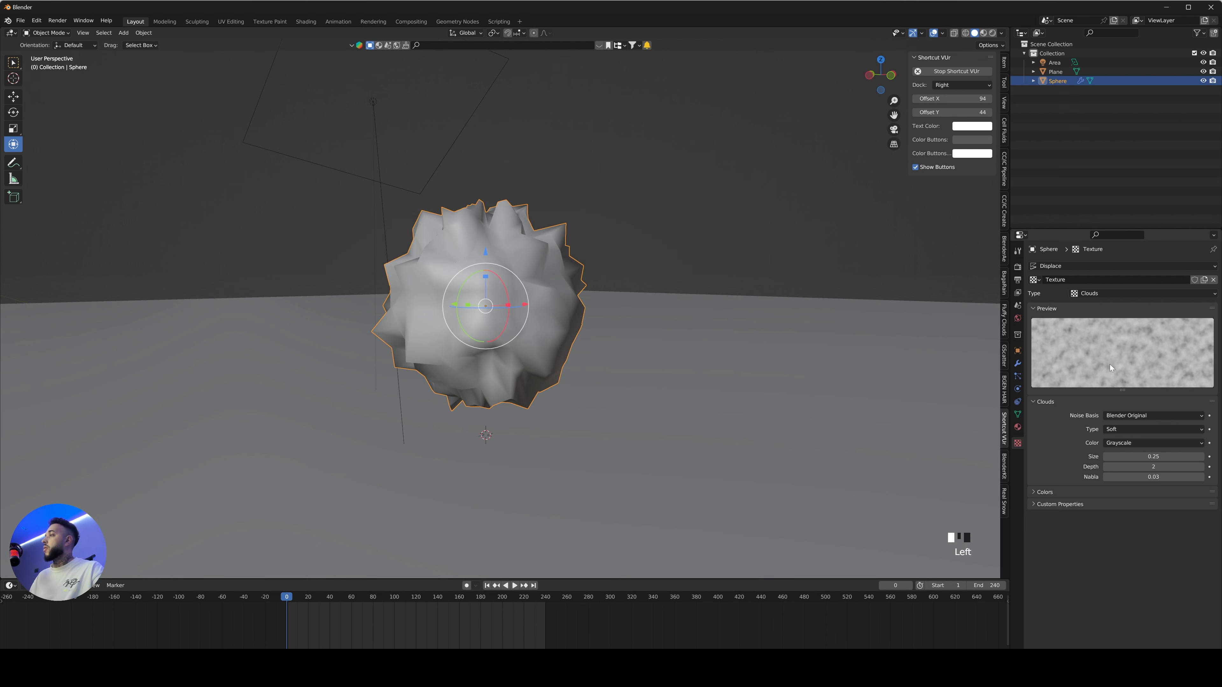
- Try the Displace modifier with a strength of 0.3 and a midlevel of 1
{"action": "left_click", "coordinate": [1017, 365]}
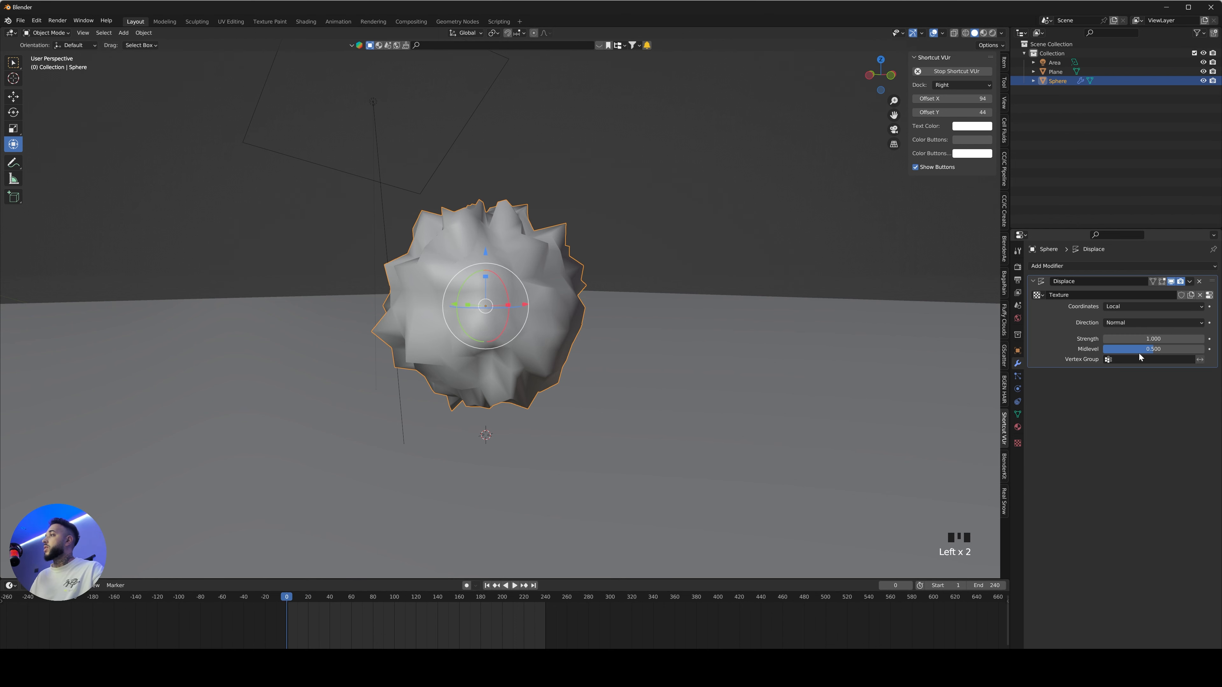
{"action": "left_click_drag", "start_coordinate": [1126, 339], "coordinate": [1131, 339]}
{"action": "left_click_drag", "start_coordinate": [1141, 350], "coordinate": [1165, 339]}
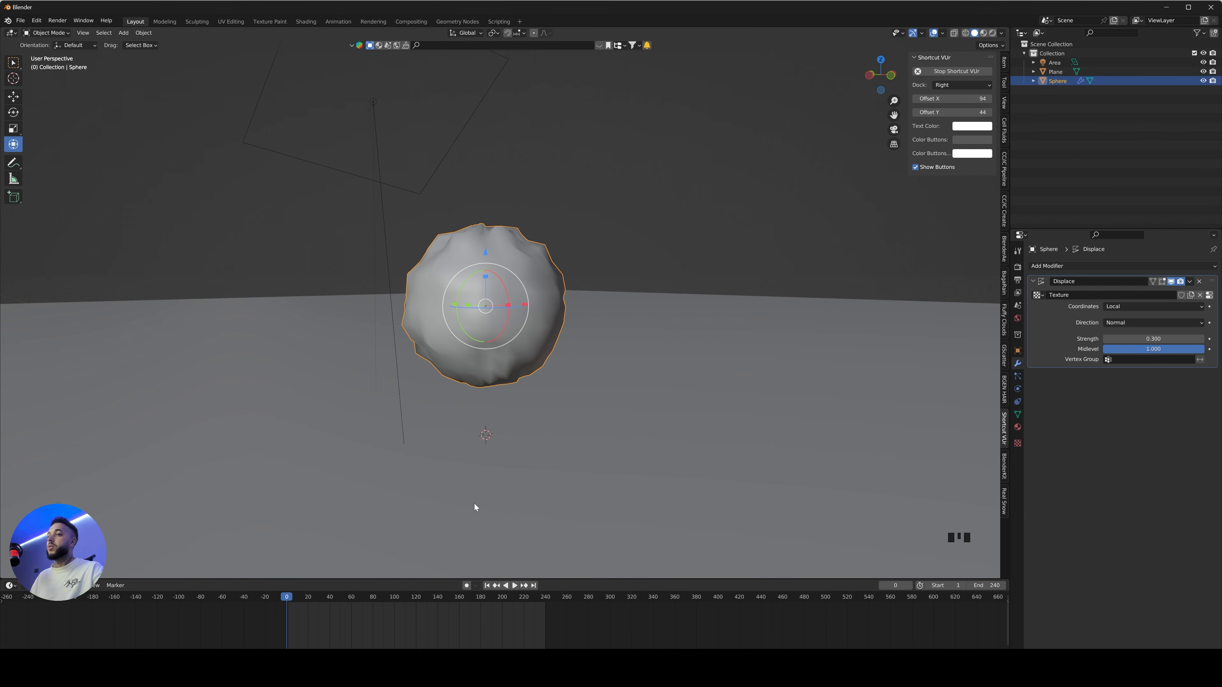
- Set the Displace strength to 0 and keyframe it on frame 0
{"action": "left_click", "coordinate": [1138, 339]}
{"action": "type", "text": "0"}
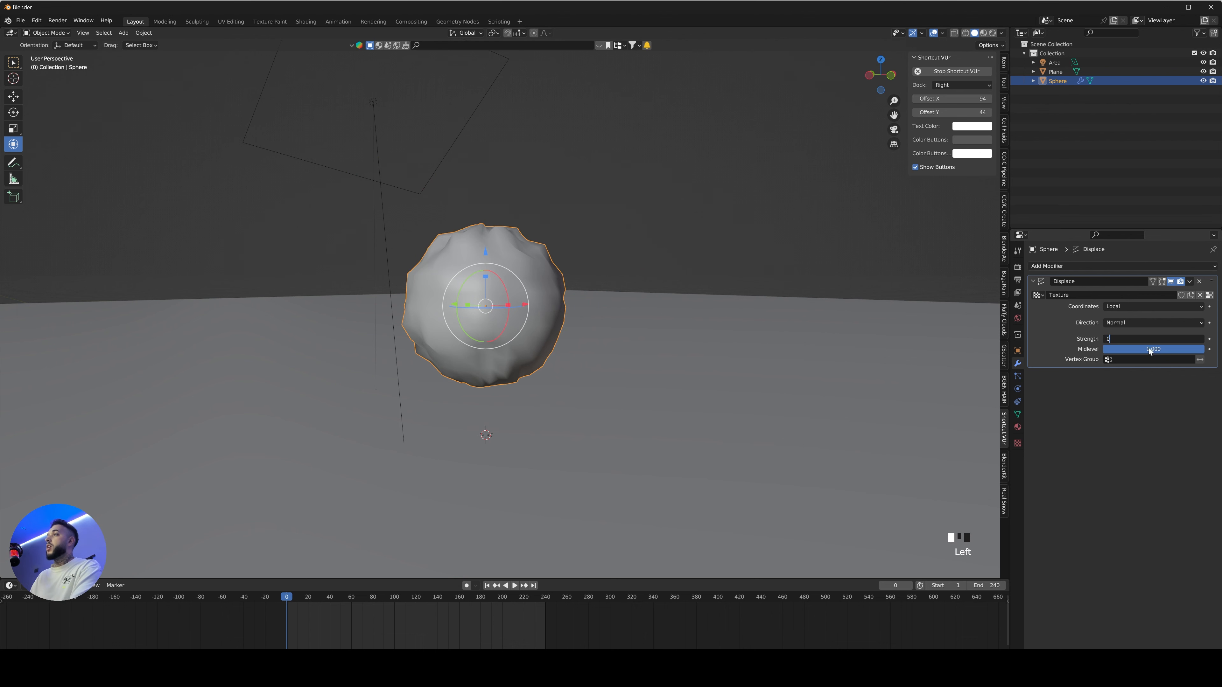
{"action": "key", "text": "Return"}
{"action": "left_click", "coordinate": [1209, 339]}
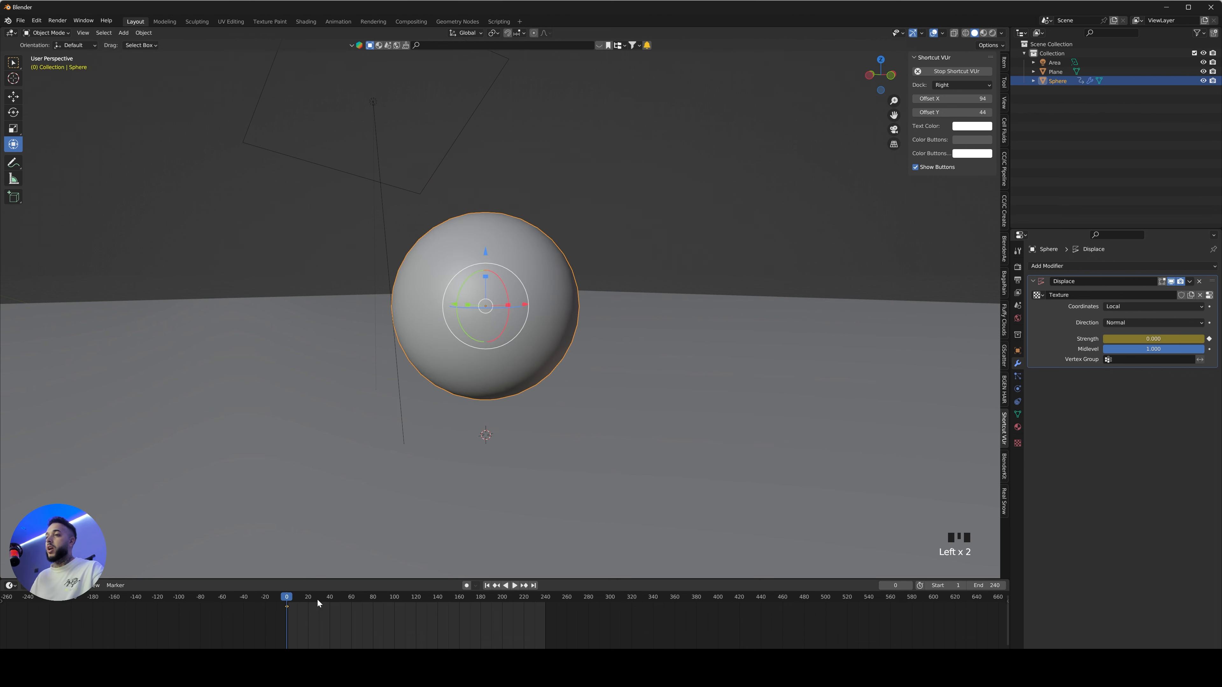
- On frame 41, keyframe the Displace strength at 1.1 with the midlevel at 0.717, and play the animation from the start
{"action": "left_click", "coordinate": [331, 603]}
{"action": "mouse_move", "coordinate": [1141, 339]}
{"action": "left_mouse_down"}
{"action": "mouse_move", "coordinate": [1170, 339]}
{"action": "mouse_move", "coordinate": [1126, 350]}
{"action": "left_mouse_up"}
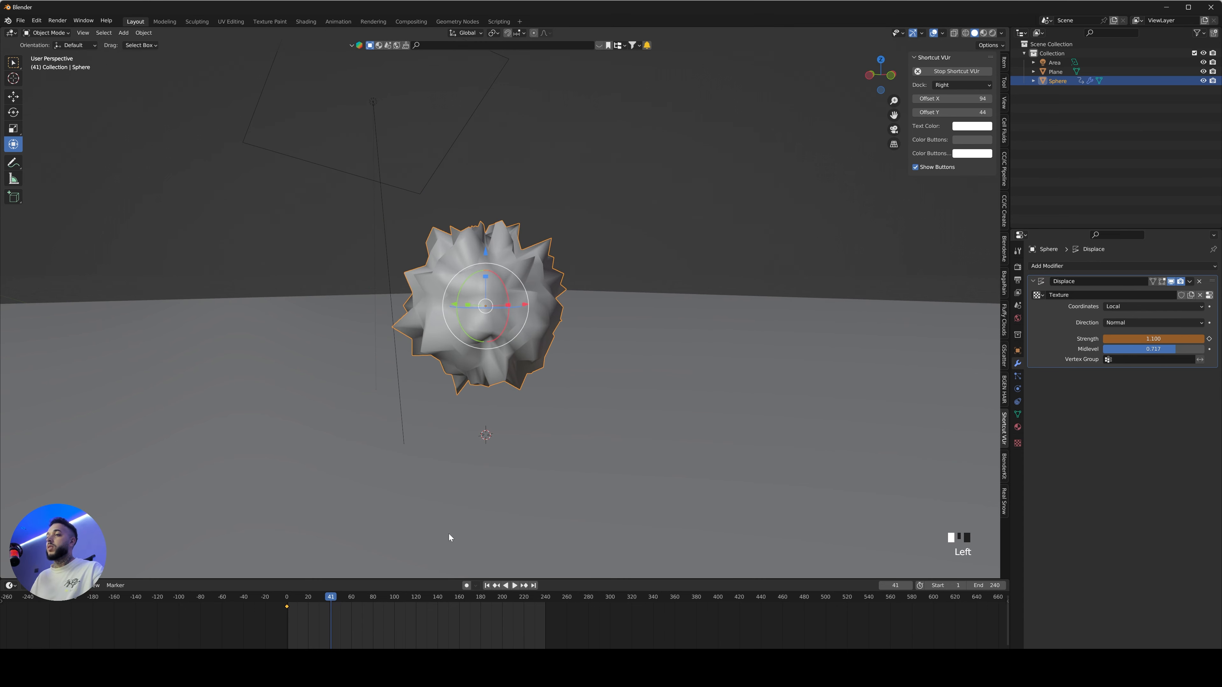
{"action": "left_click", "coordinate": [1210, 339]}
{"action": "key", "text": "shift+Left"}
{"action": "key", "text": "space"}
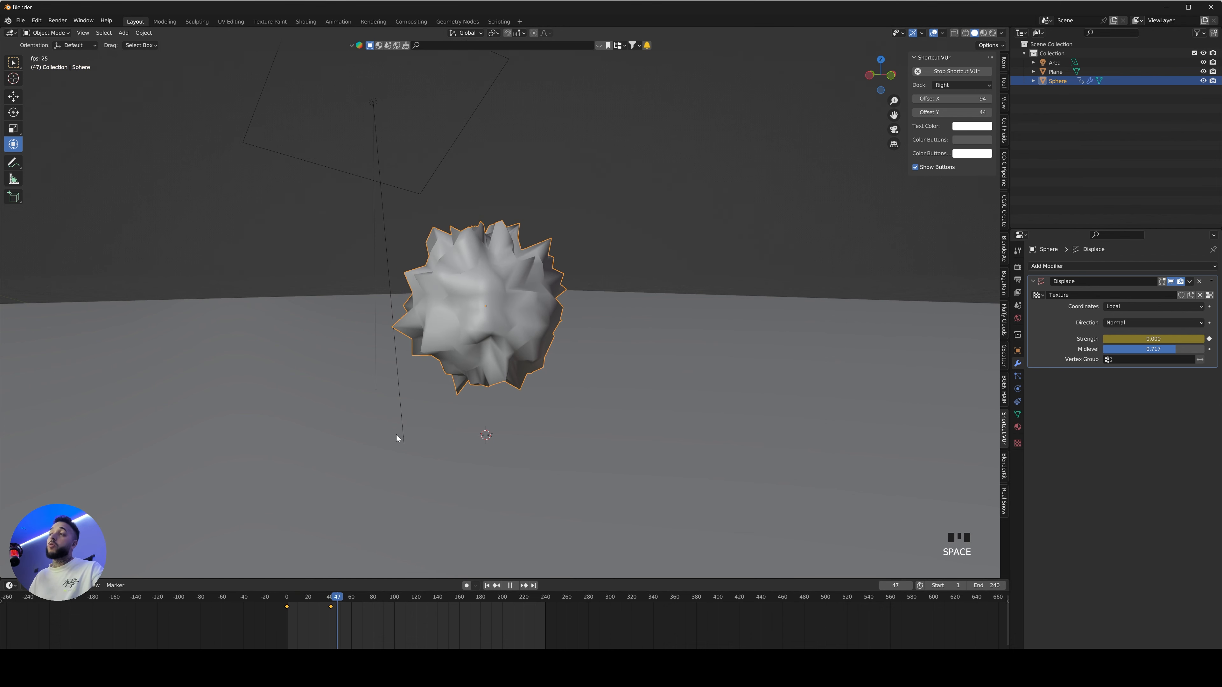
{"action": "key", "text": "space"}
- Delete the sphere's strength keyframes, return to frame 0 and replace the Displace modifier with a Wave modifier
{"action": "key", "text": "Delete"}
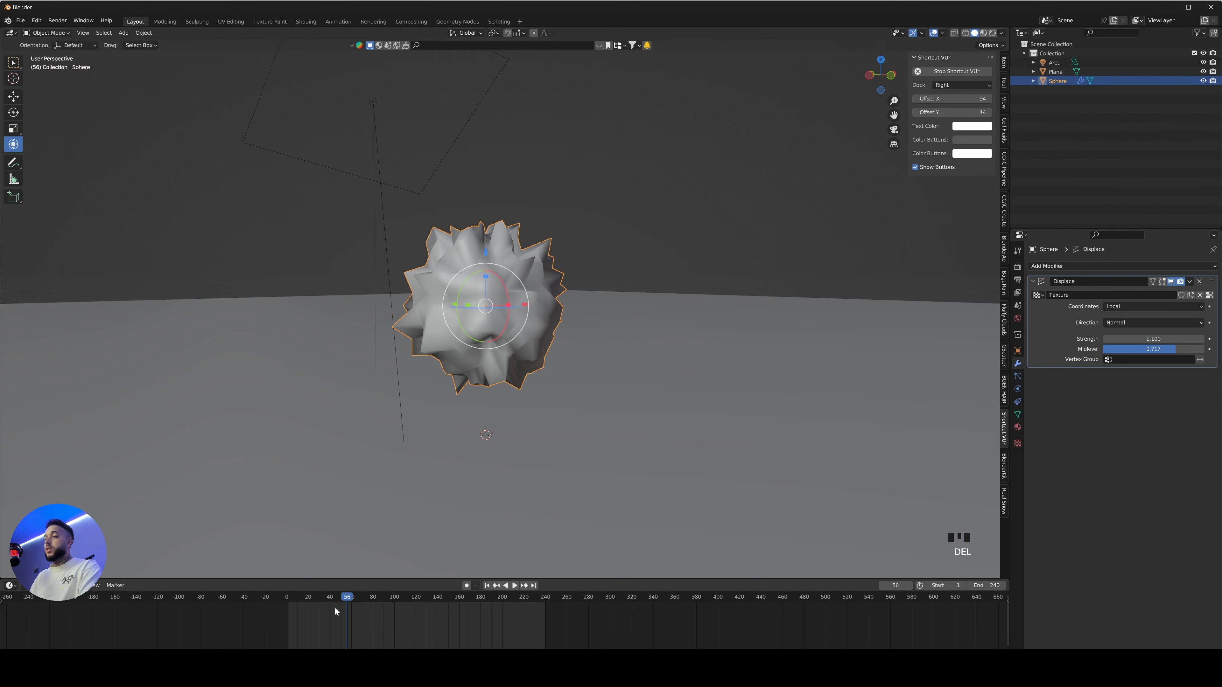
{"action": "left_click_drag", "start_coordinate": [336, 598], "coordinate": [285, 597]}
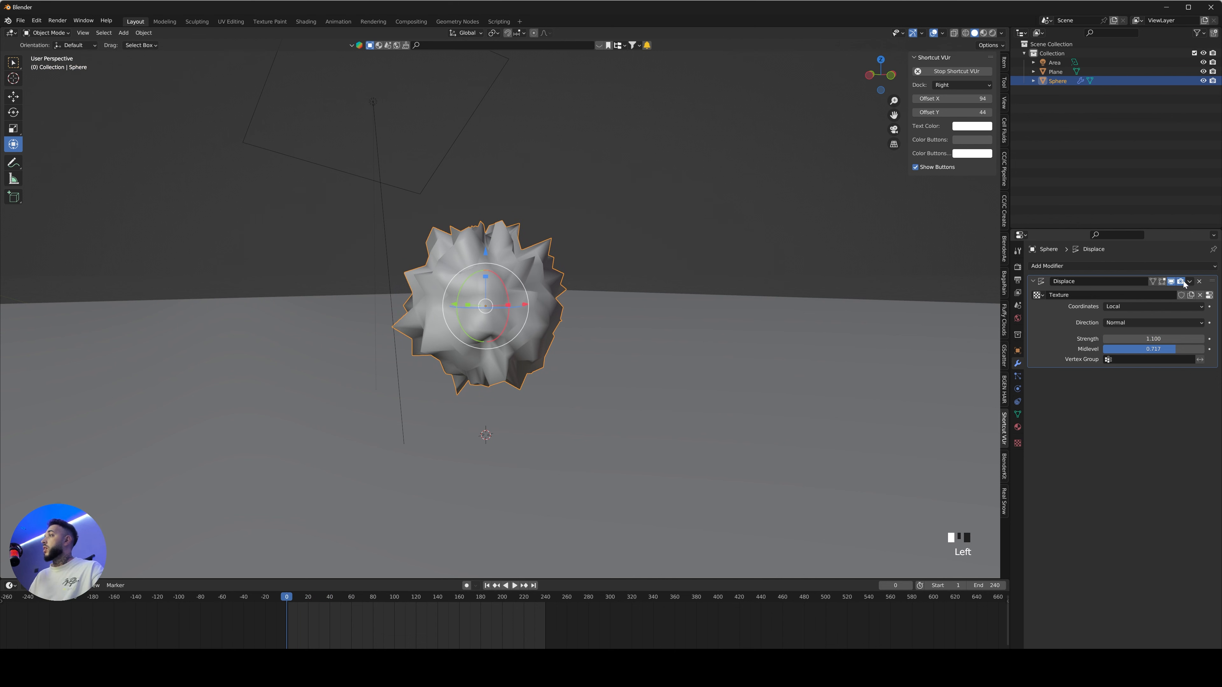
{"action": "left_click", "coordinate": [1200, 282]}
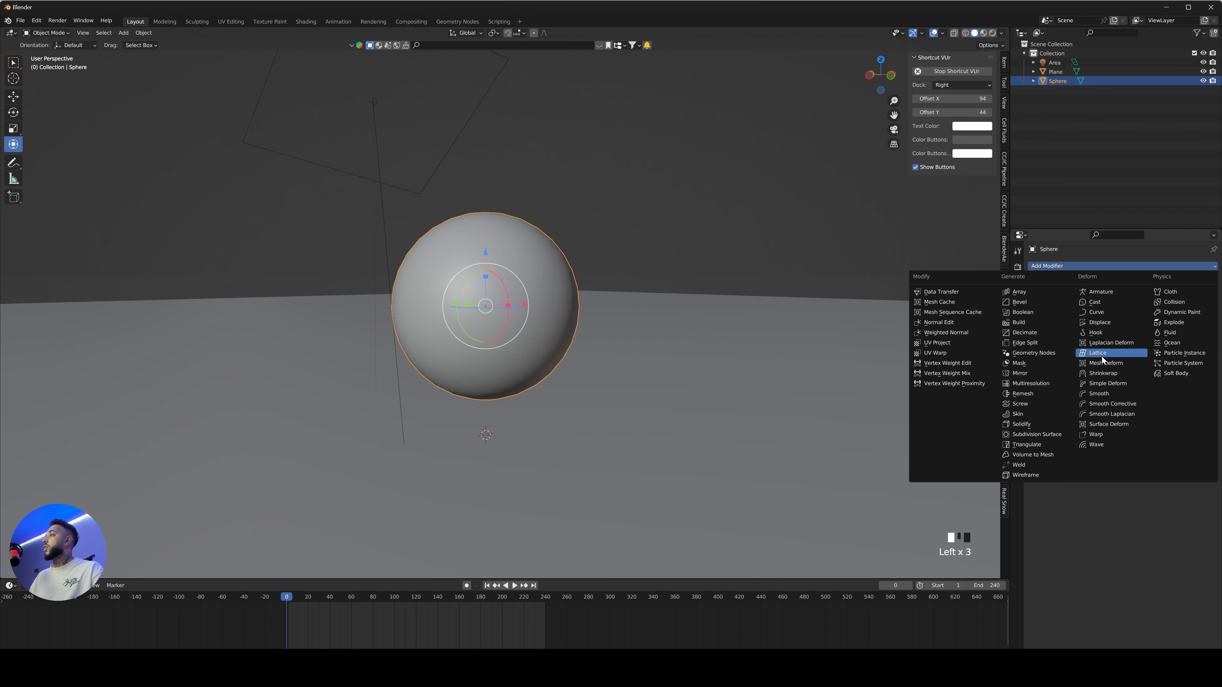
{"action": "left_click", "coordinate": [1097, 445]}
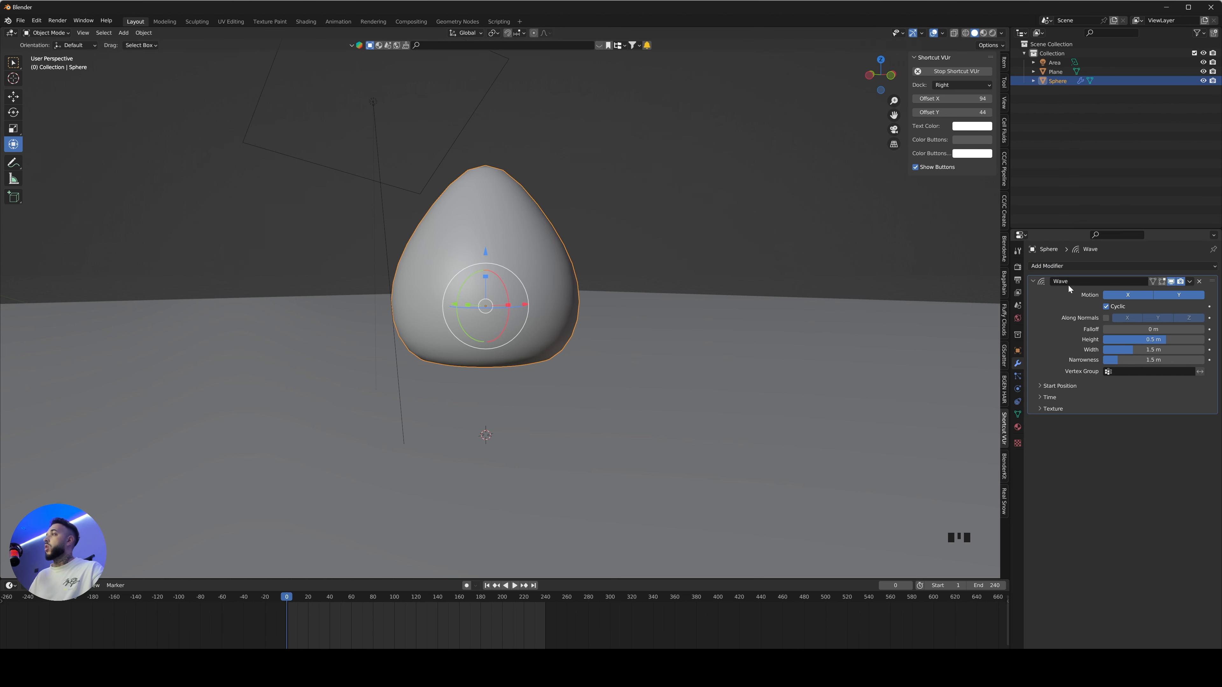
- Play the sphere's Wave animation from a slightly higher viewing angle and restart it from the beginning
{"action": "key", "text": "space"}
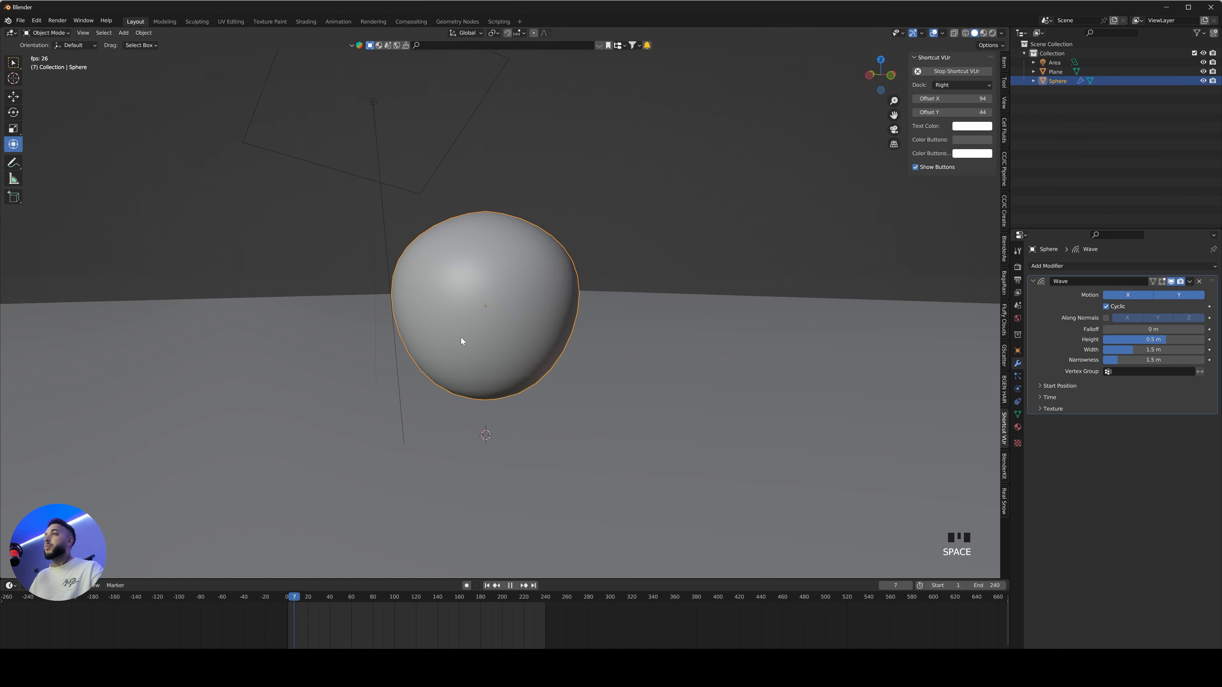
{"action": "middle_click_drag", "start_coordinate": [627, 196], "coordinate": [592, 199]}
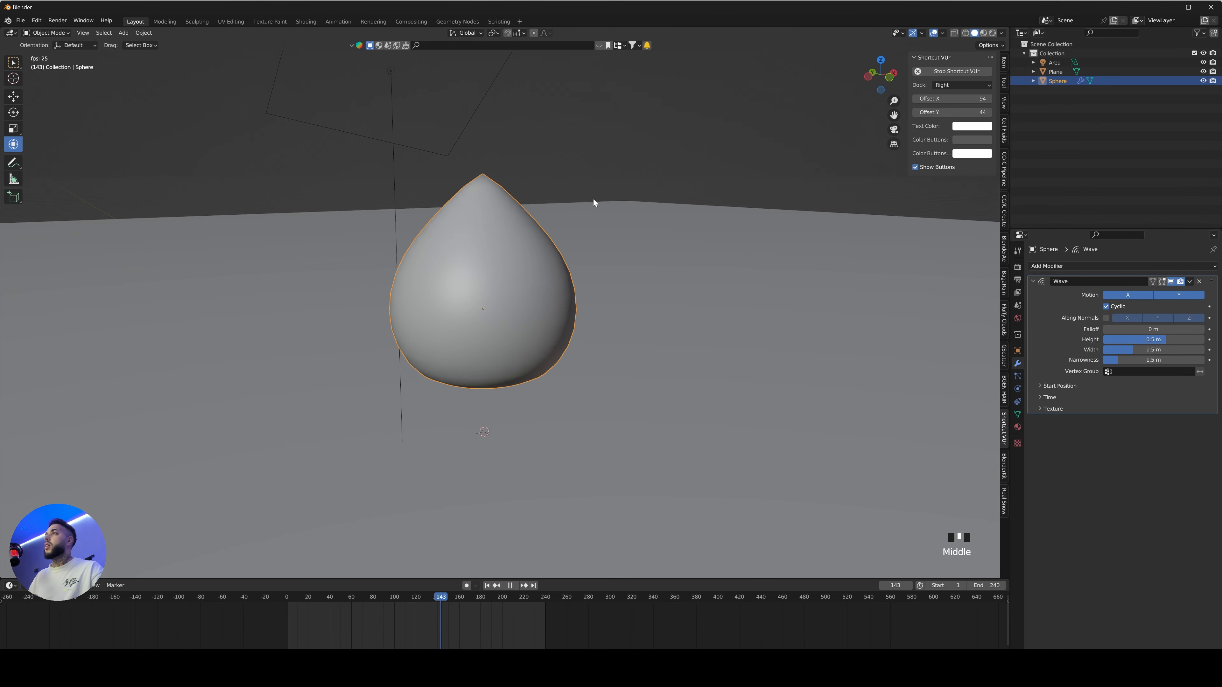
{"action": "key", "text": "space"}
{"action": "left_click", "coordinate": [284, 603]}
{"action": "key", "text": "space"}
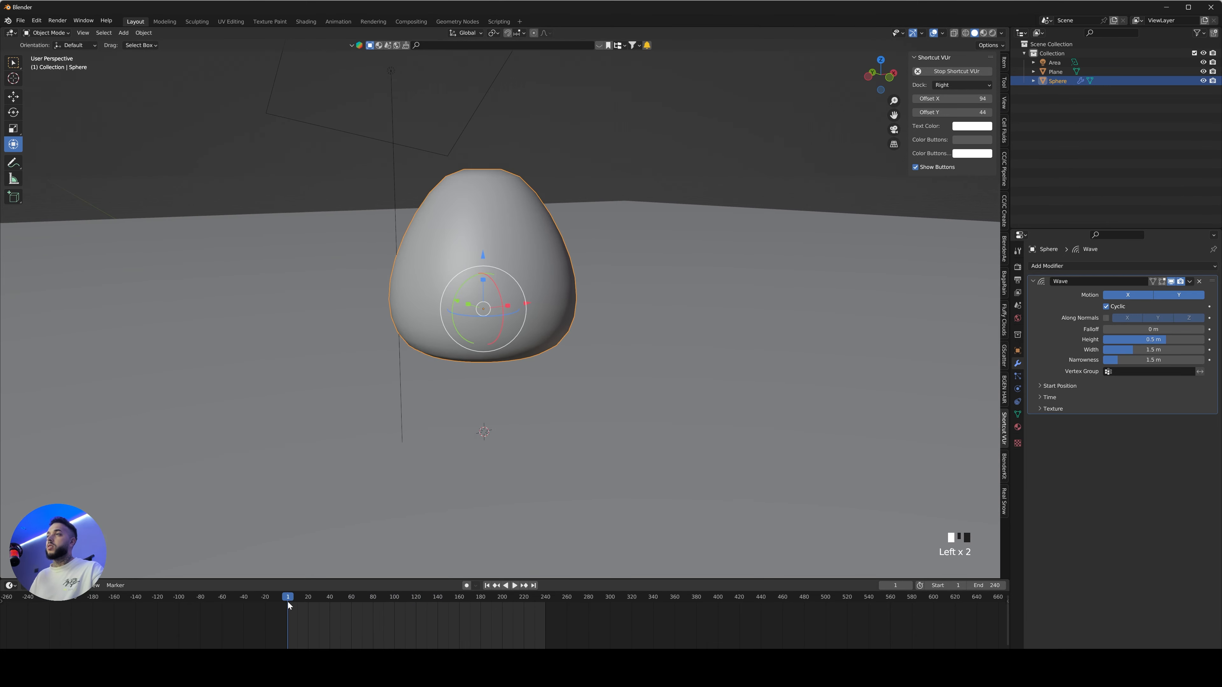
- Set the Wave modifier's width to 2.8 m and narrowness to 0.47 m, lower its height, and check its Start Position, Time and Texture settings
{"action": "key", "text": "space"}
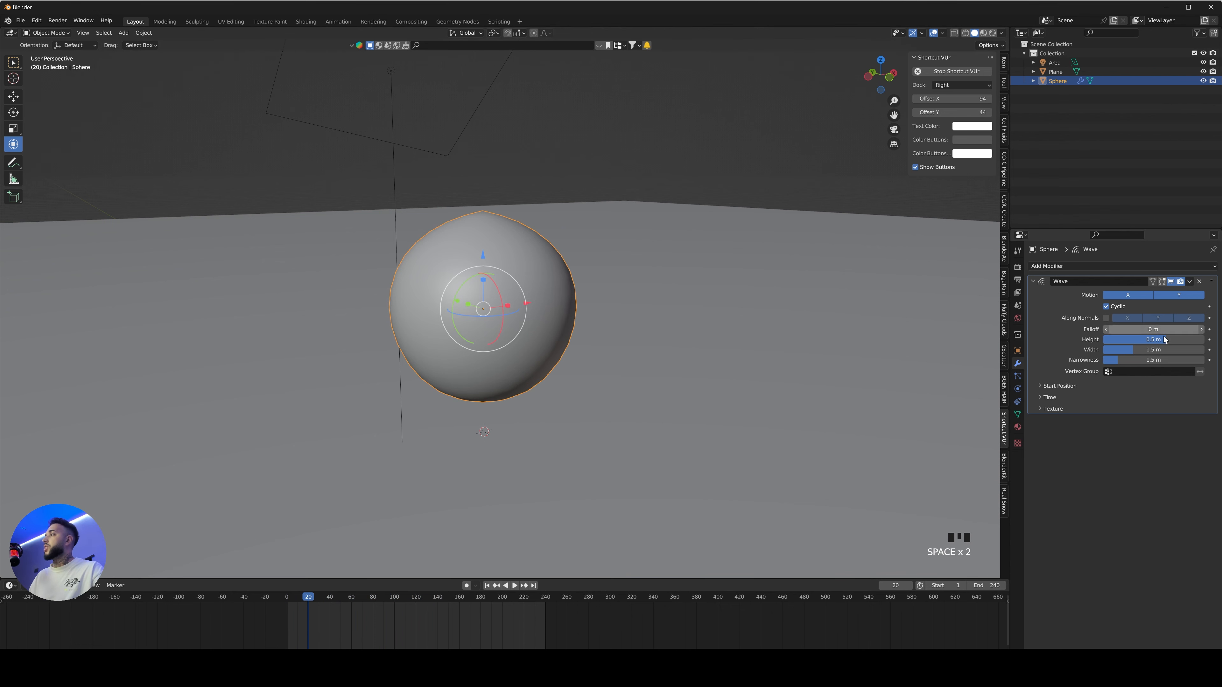
{"action": "left_click_drag", "start_coordinate": [1165, 340], "coordinate": [1119, 361]}
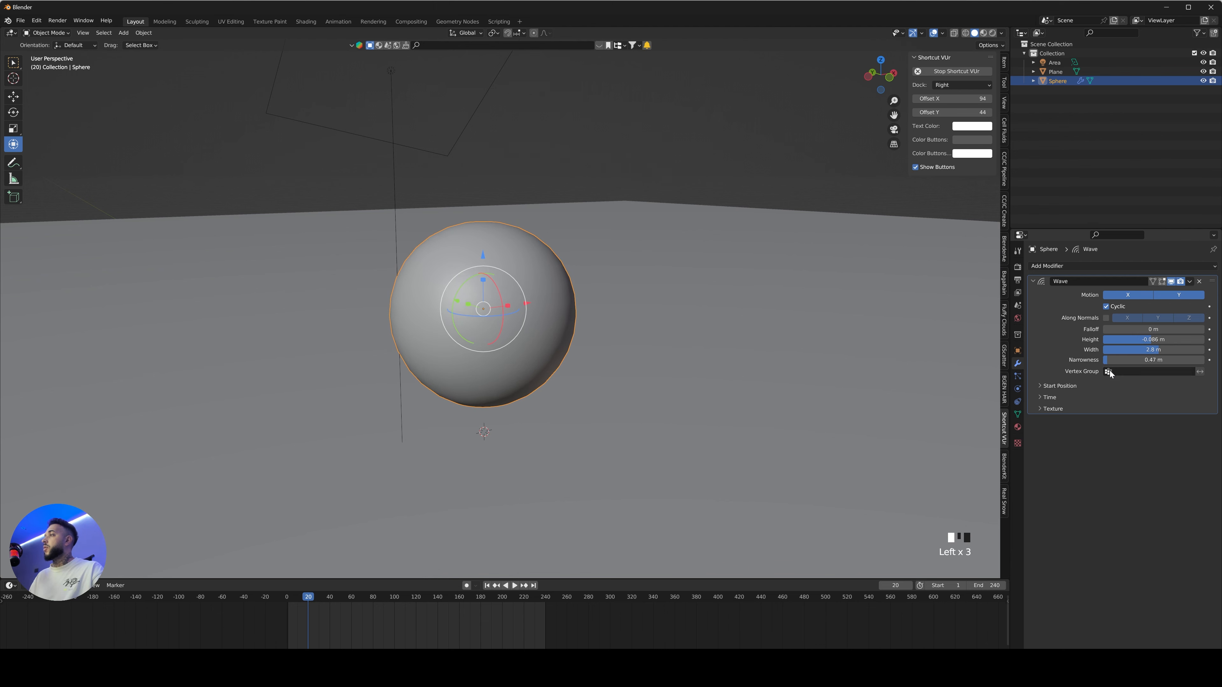
{"action": "left_click", "coordinate": [1042, 386]}
{"action": "left_click", "coordinate": [1043, 385]}
{"action": "left_click", "coordinate": [1039, 397]}
{"action": "left_click", "coordinate": [1041, 398]}
{"action": "left_click", "coordinate": [1038, 409]}
{"action": "left_click", "coordinate": [1040, 411]}
- Return to the start of the timeline and play the sphere's Wave animation while adjusting the height, width and narrowness
{"action": "left_click", "coordinate": [308, 598]}
{"action": "left_click_drag", "start_coordinate": [307, 599], "coordinate": [285, 600]}
{"action": "key", "text": "space"}
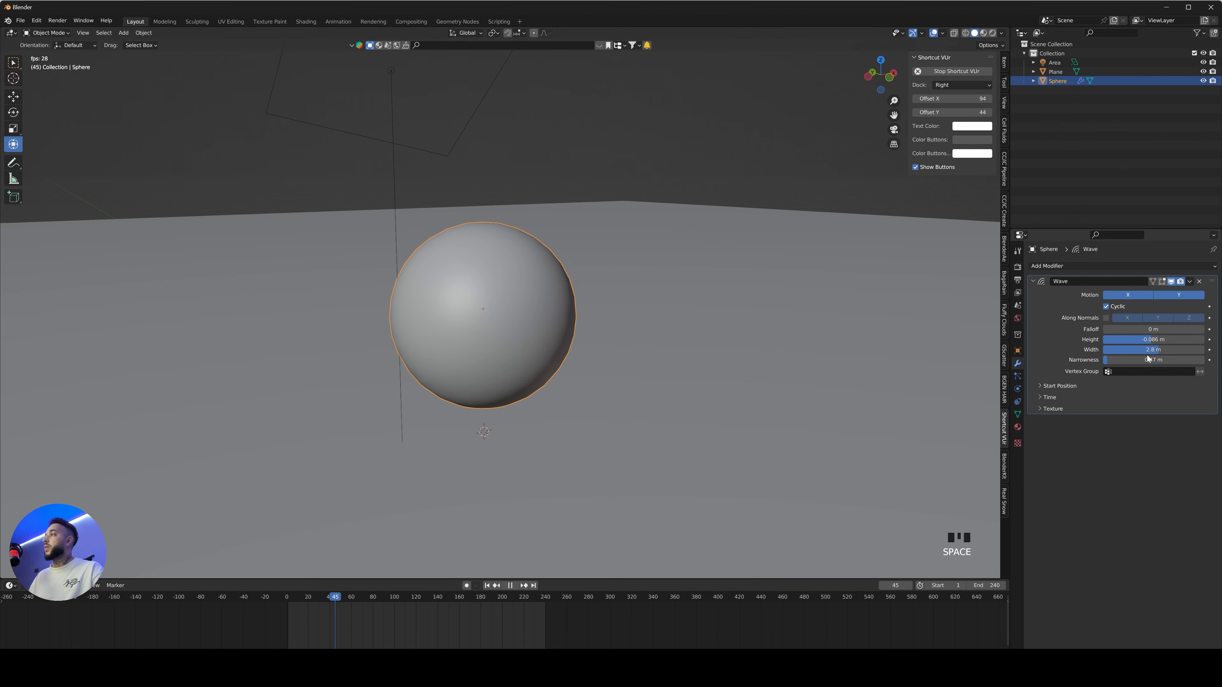
{"action": "left_click_drag", "start_coordinate": [1154, 340], "coordinate": [1103, 380]}
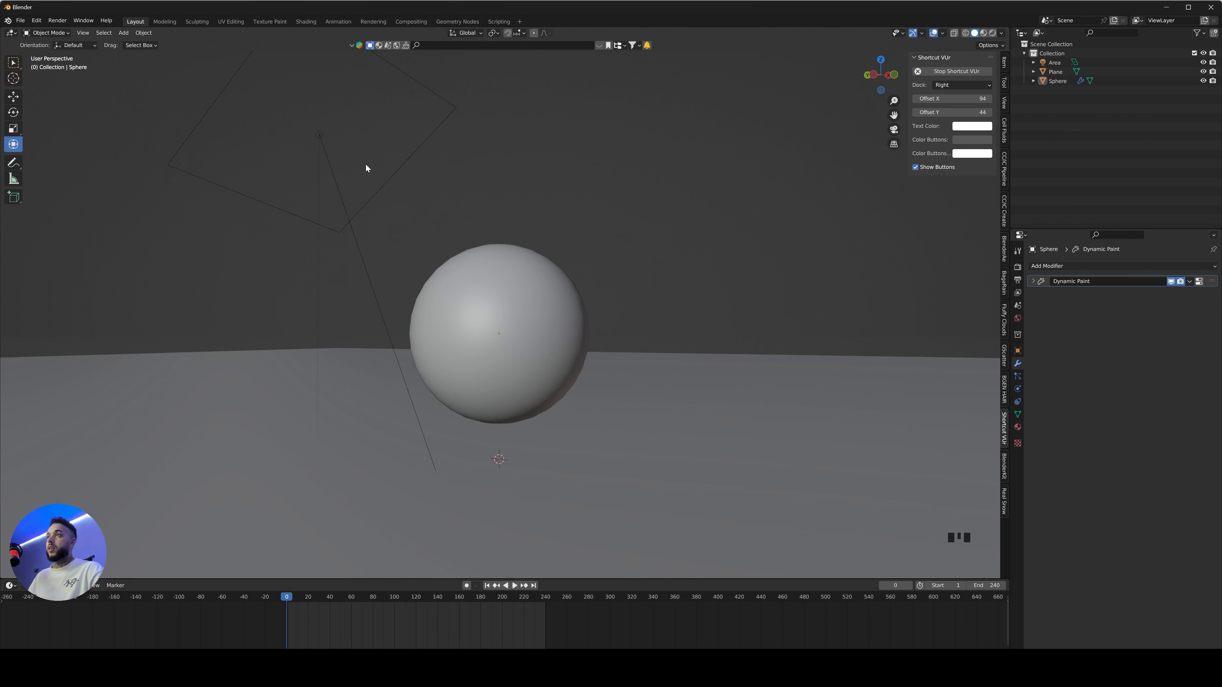
- Select the area light above the sphere and view the light settings that can be animated
{"action": "left_click", "coordinate": [324, 134]}
{"action": "left_click", "coordinate": [319, 134]}
{"action": "left_click", "coordinate": [1017, 389]}
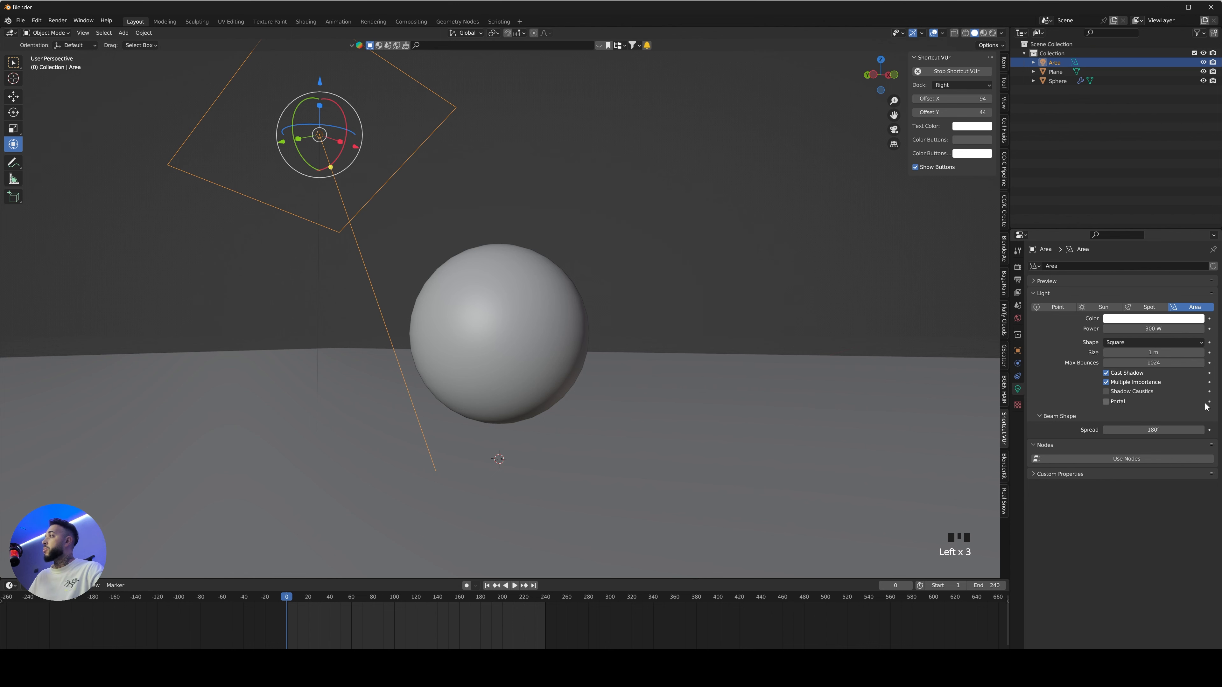
- Review the sphere's modifier, physics and shape key settings, and deselect it
{"action": "left_click", "coordinate": [545, 324]}
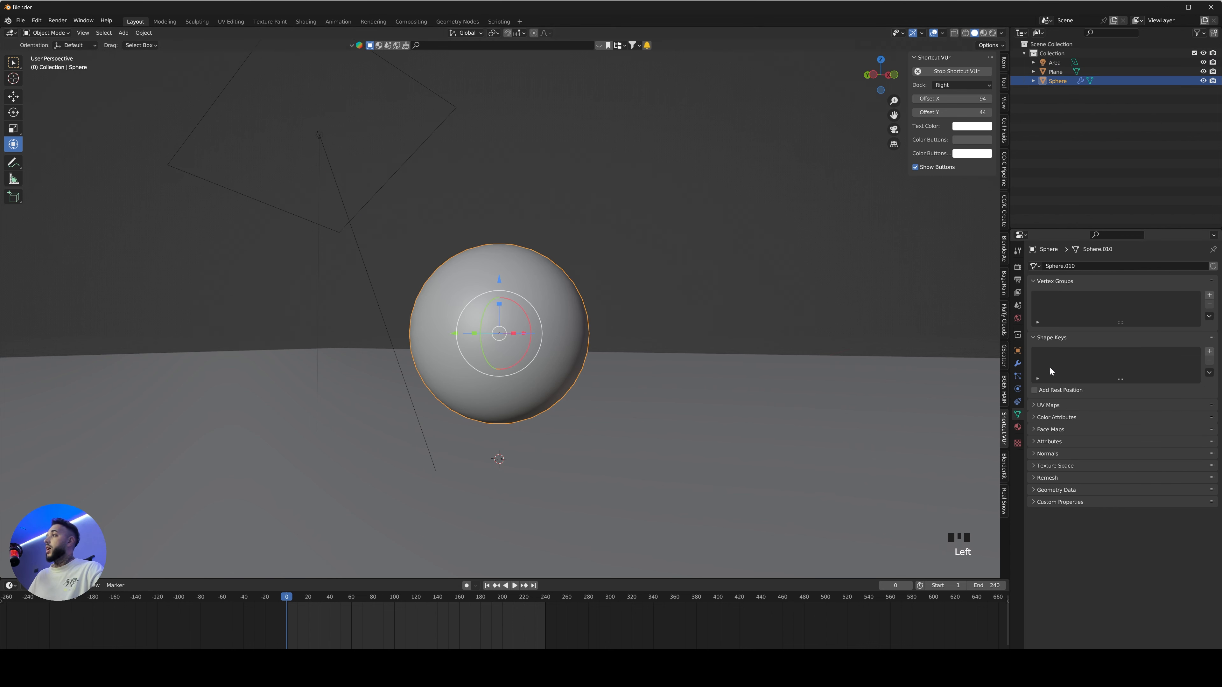
{"action": "left_click", "coordinate": [1017, 364]}
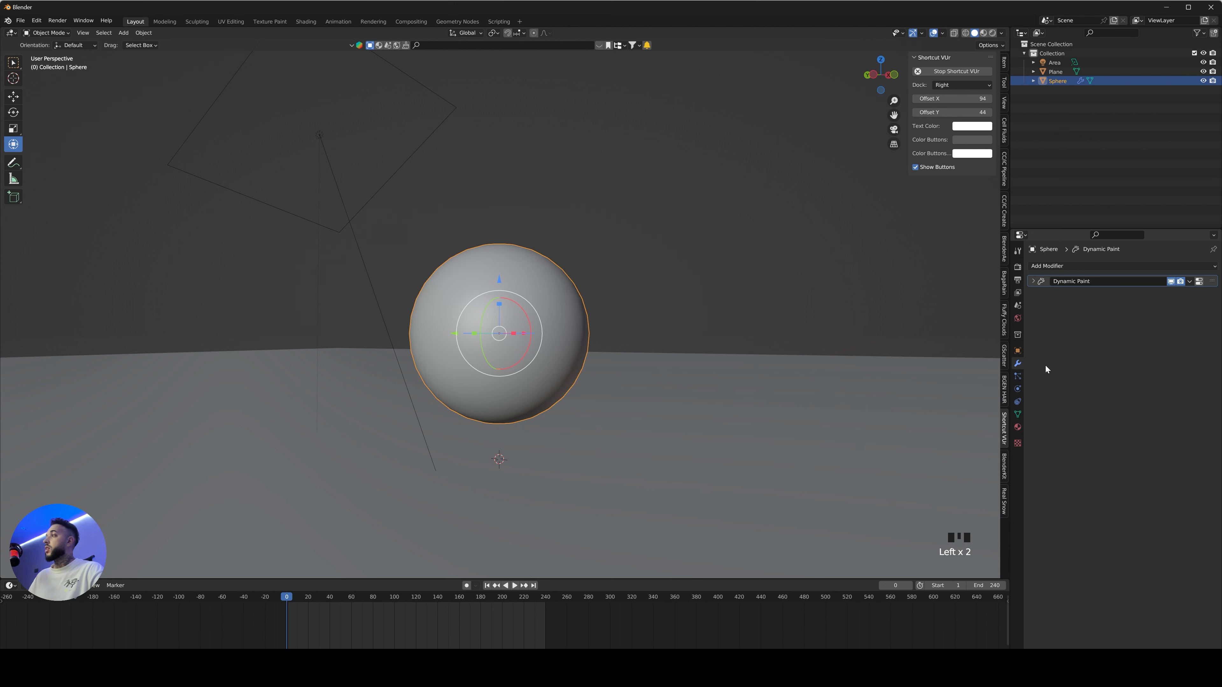
{"action": "left_click", "coordinate": [1019, 390]}
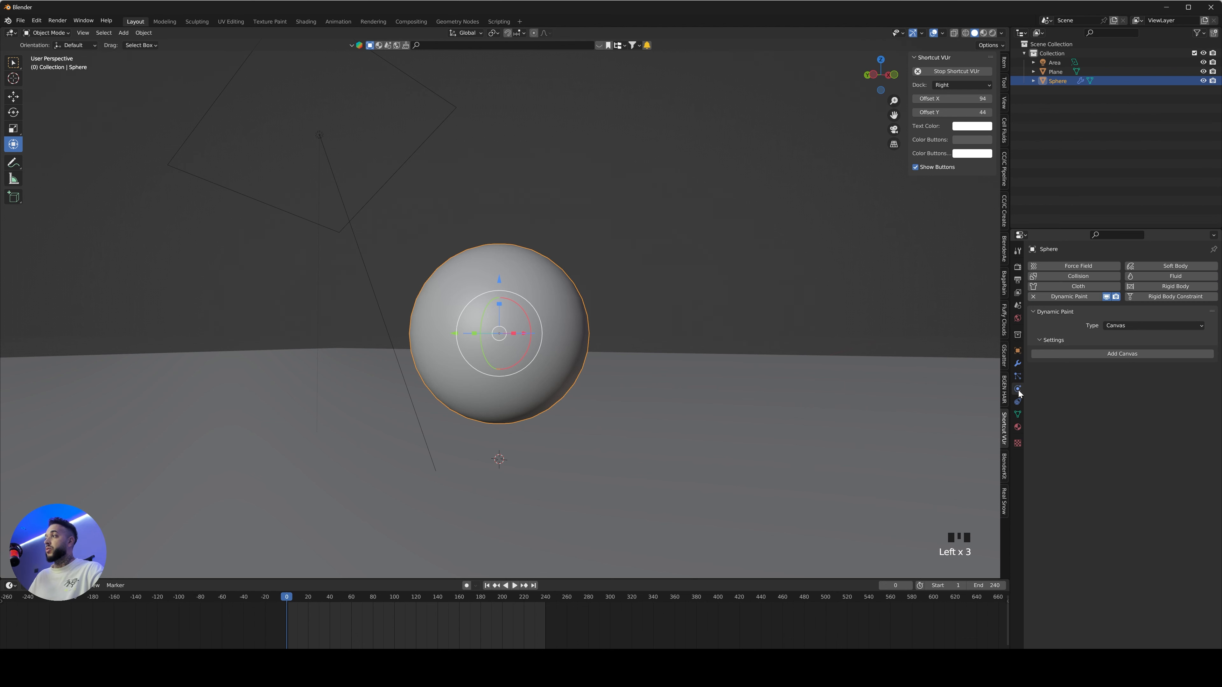
{"action": "left_click", "coordinate": [1018, 414]}
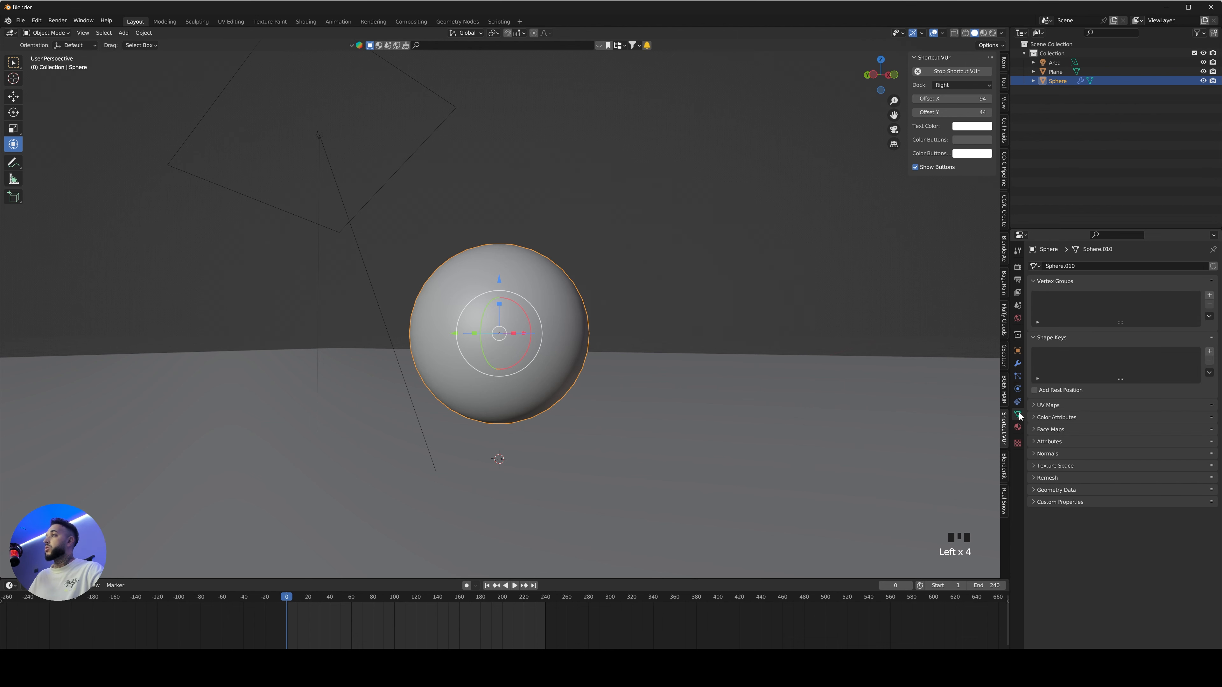
{"action": "left_click", "coordinate": [563, 202]}
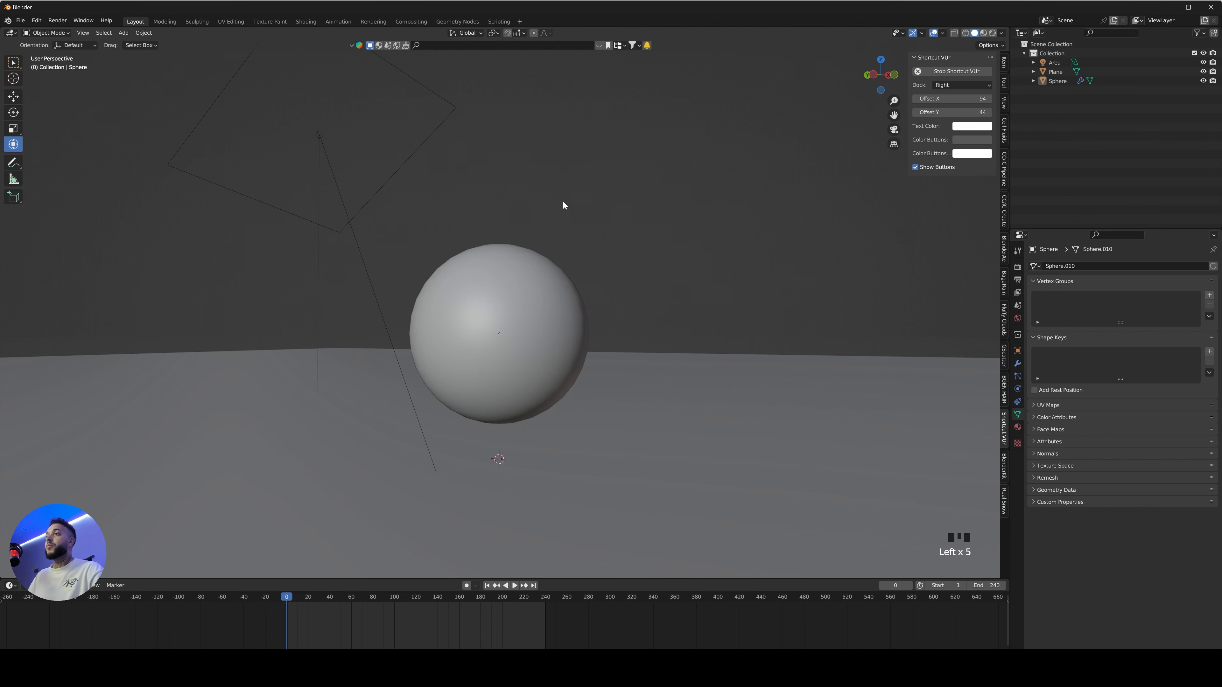